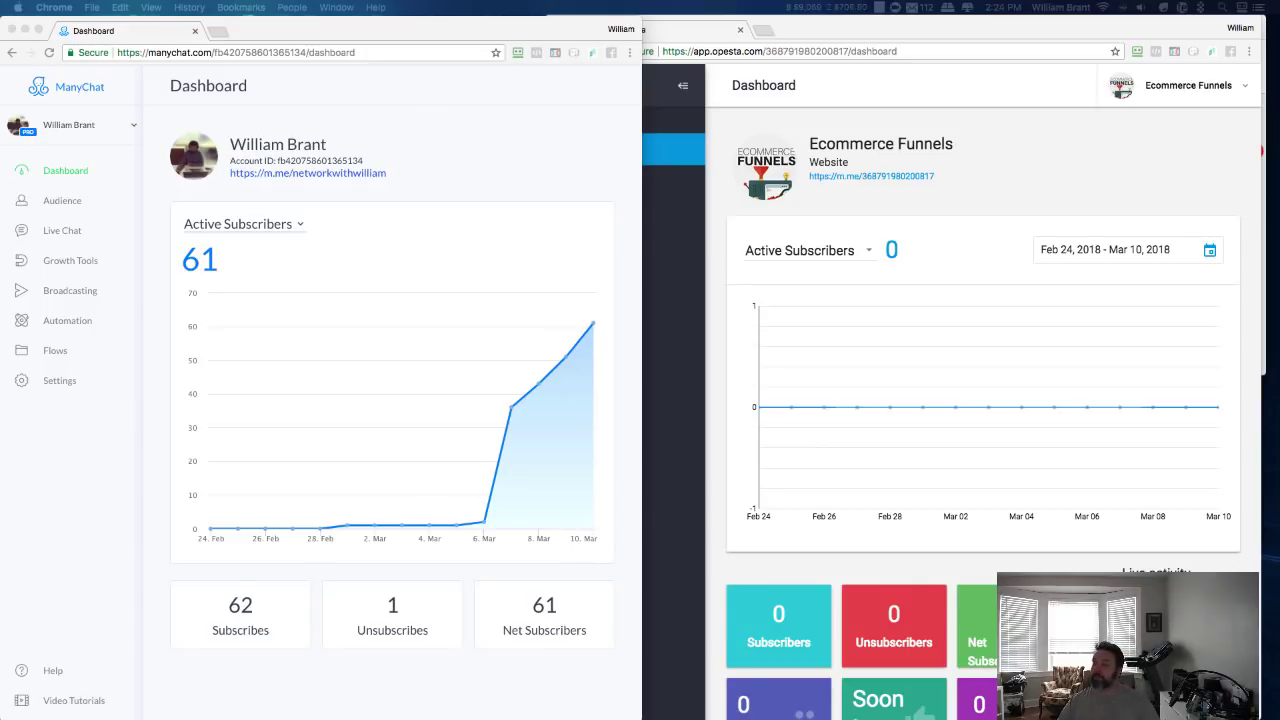
# Switch between the ManyChat and Opesta windows to compare the two subscriber dashboards
pyautogui.click(932, 82)
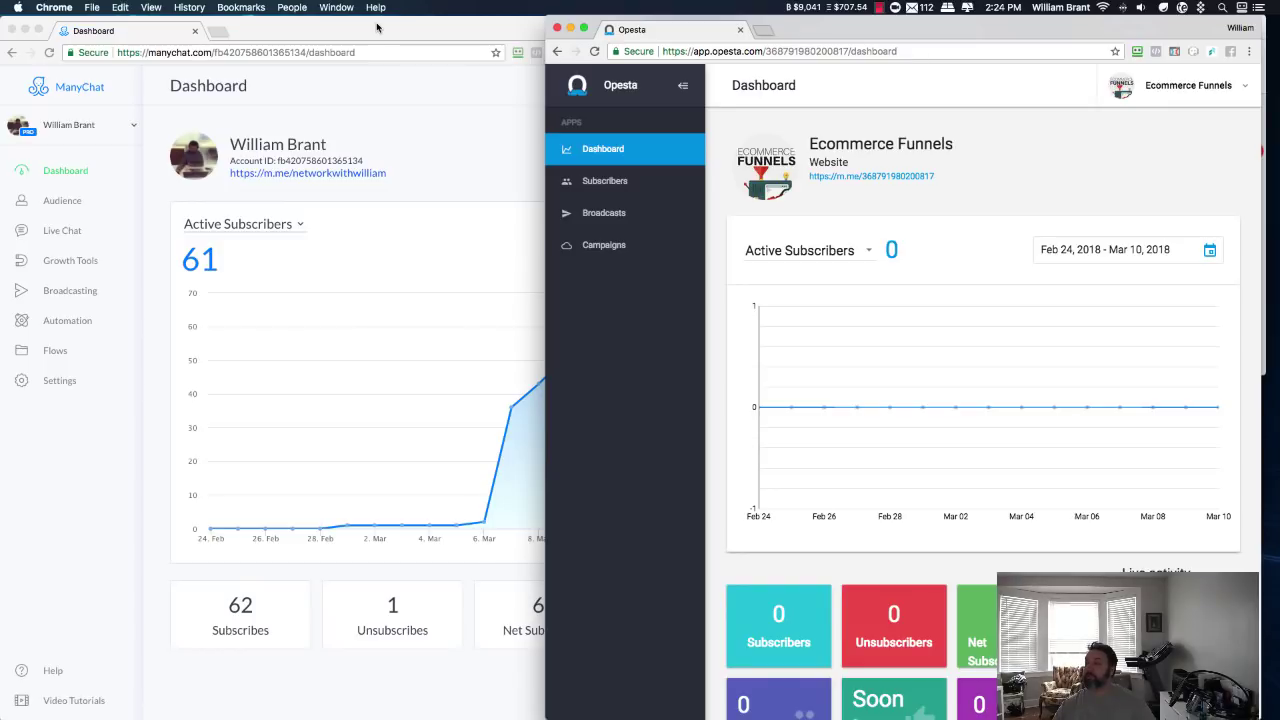
pyautogui.click(377, 28)
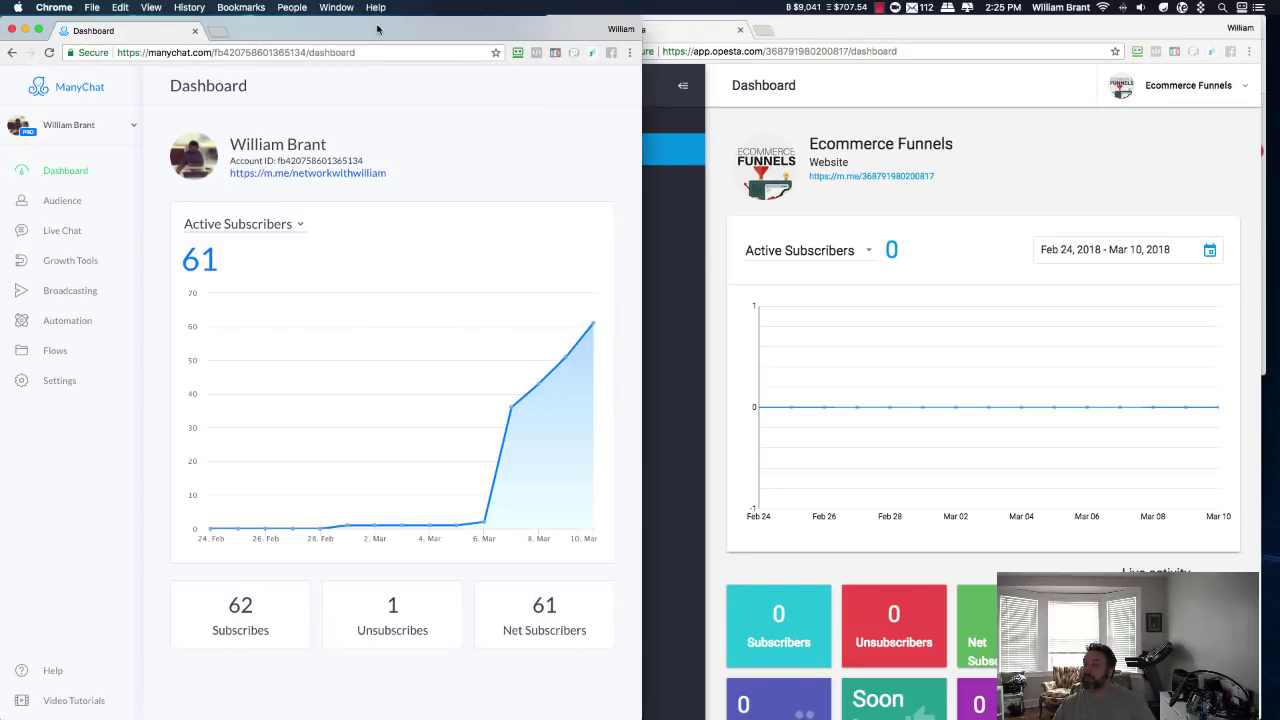
pyautogui.click(910, 28)
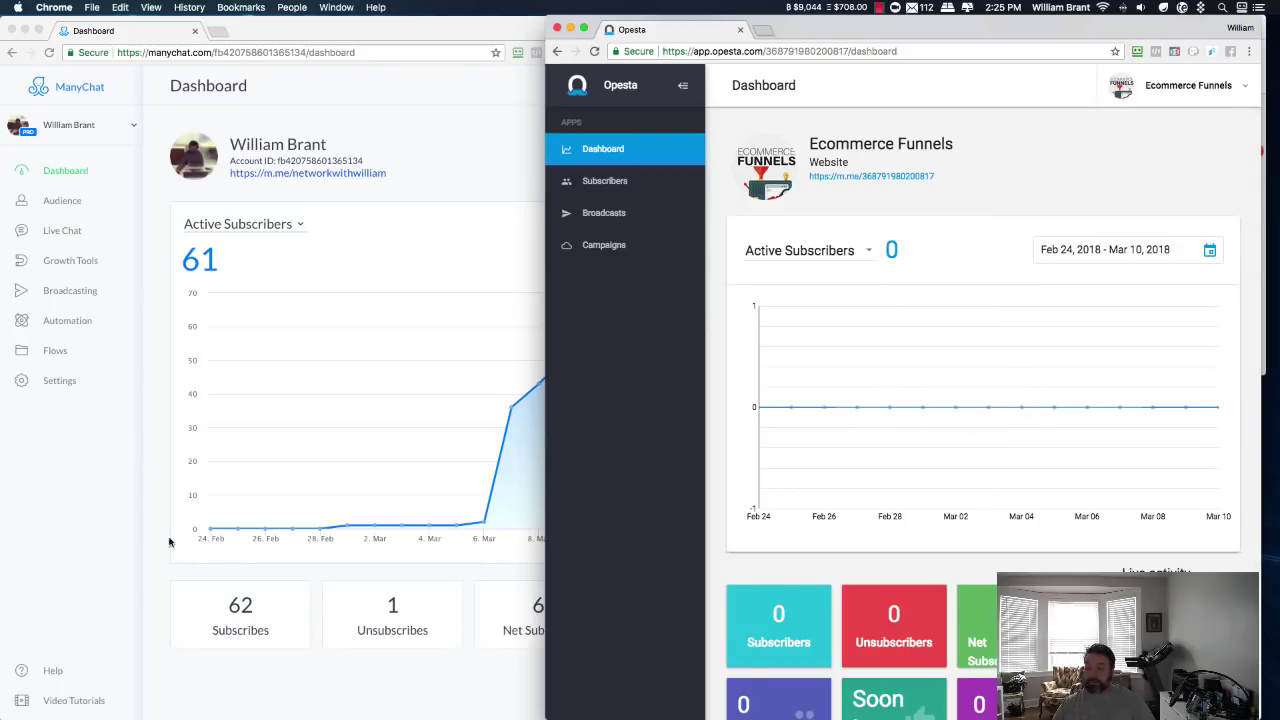
pyautogui.click(124, 519)
pyautogui.click(929, 90)
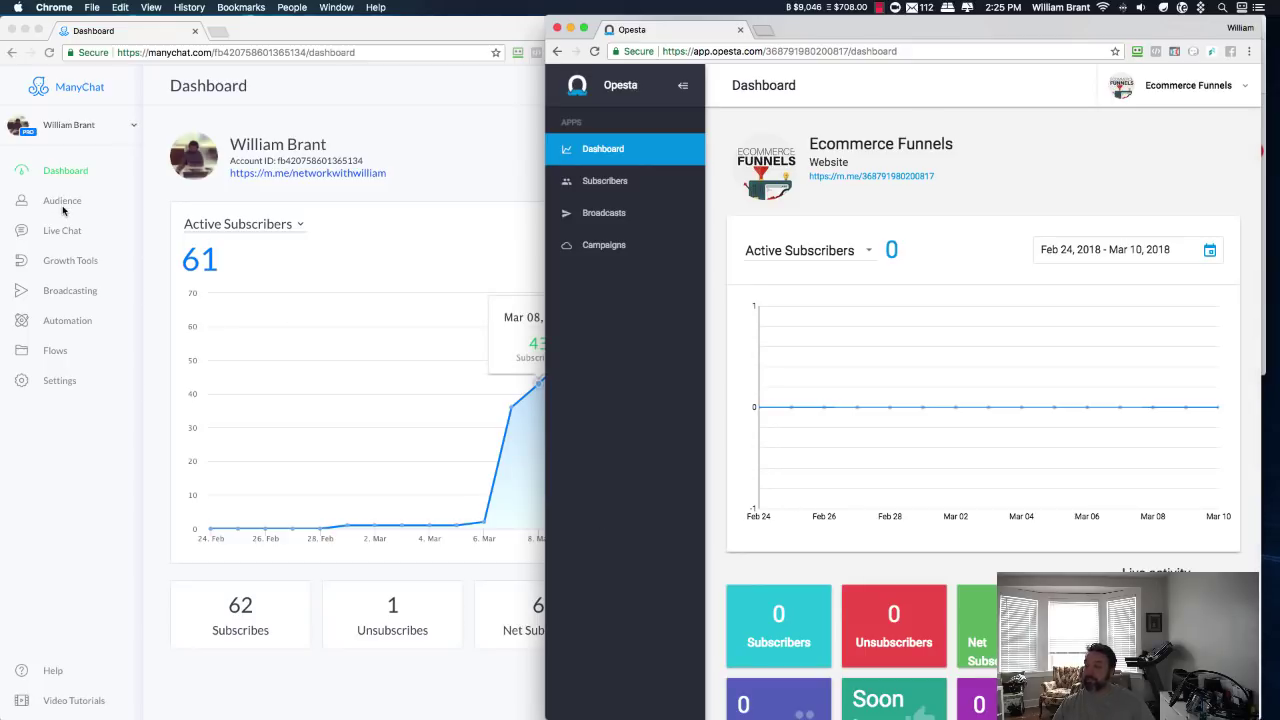
# View the Subscribers list in Opesta, and open Live Chat in ManyChat for comparison
pyautogui.click(596, 186)
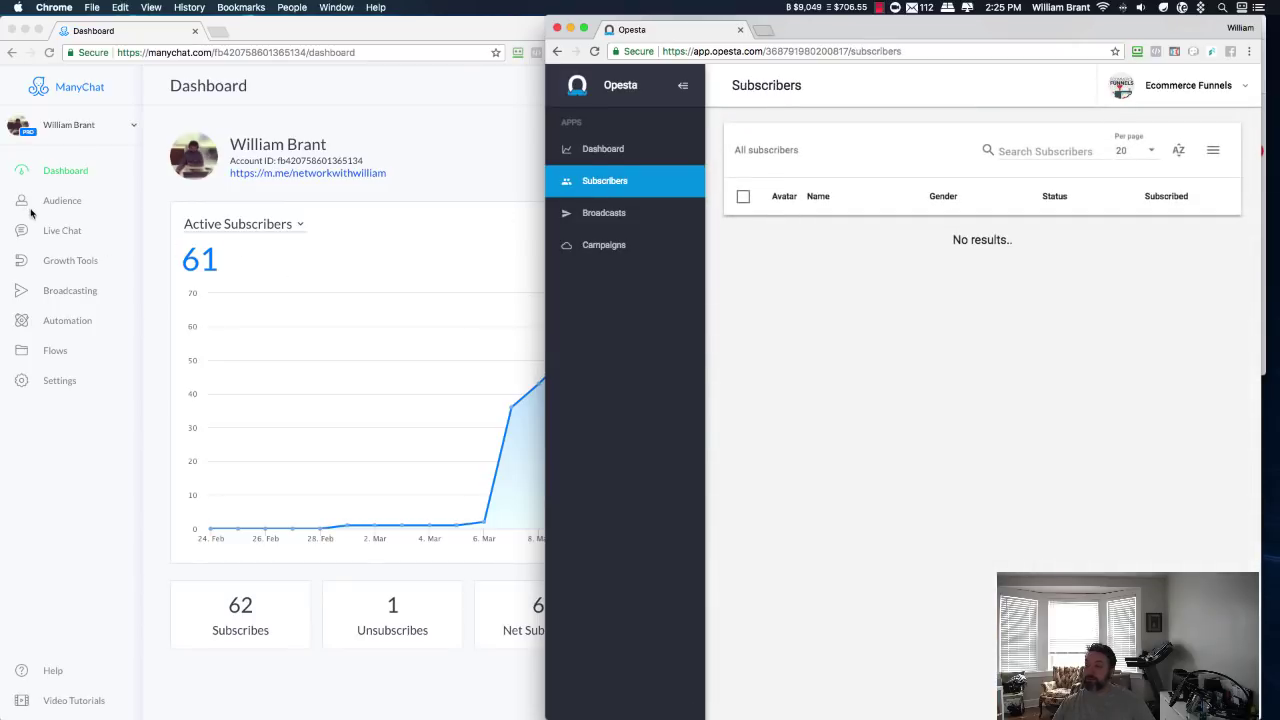
pyautogui.click(62, 204)
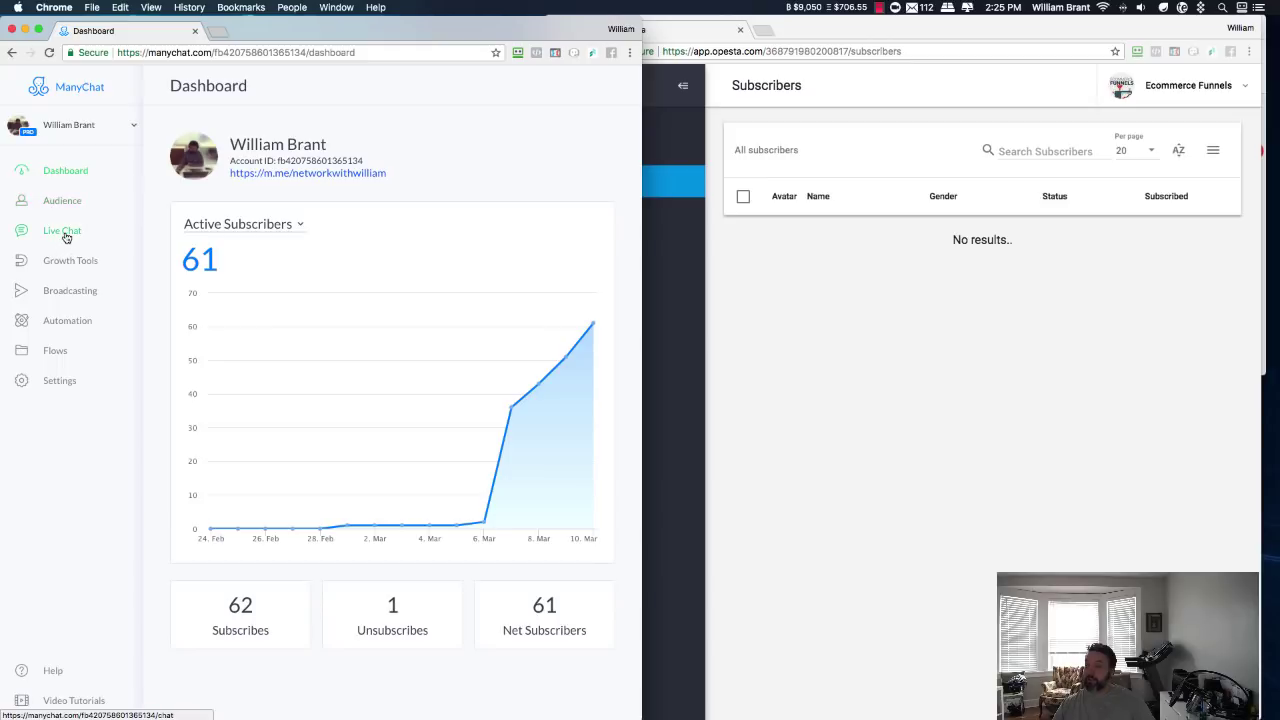
pyautogui.click(62, 232)
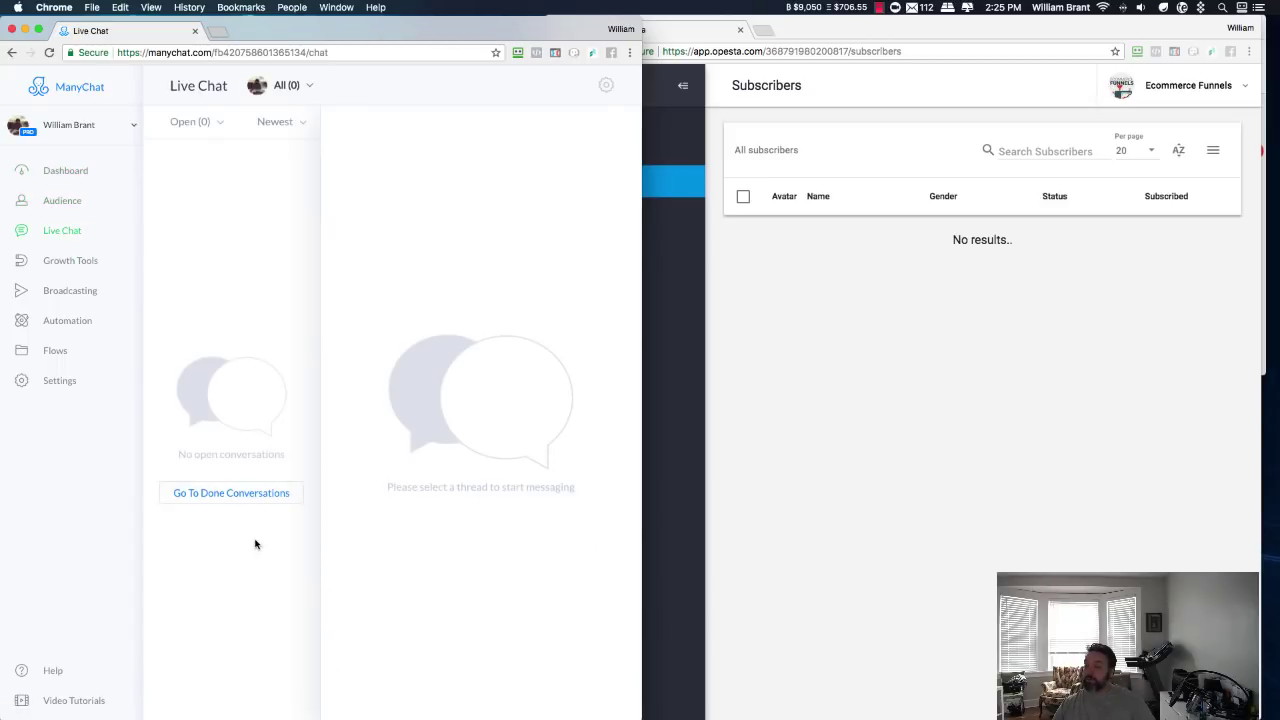
# Switch to Opesta and open the list of campaigns
pyautogui.click(810, 428)
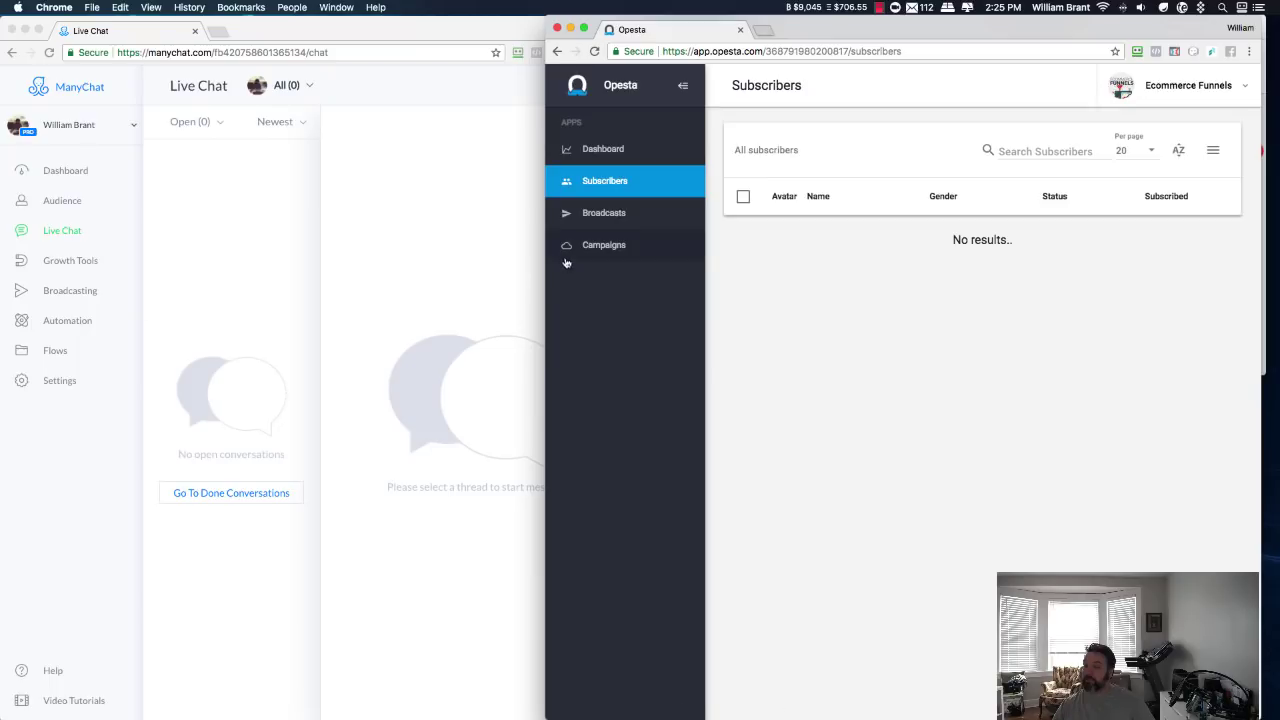
pyautogui.click(612, 246)
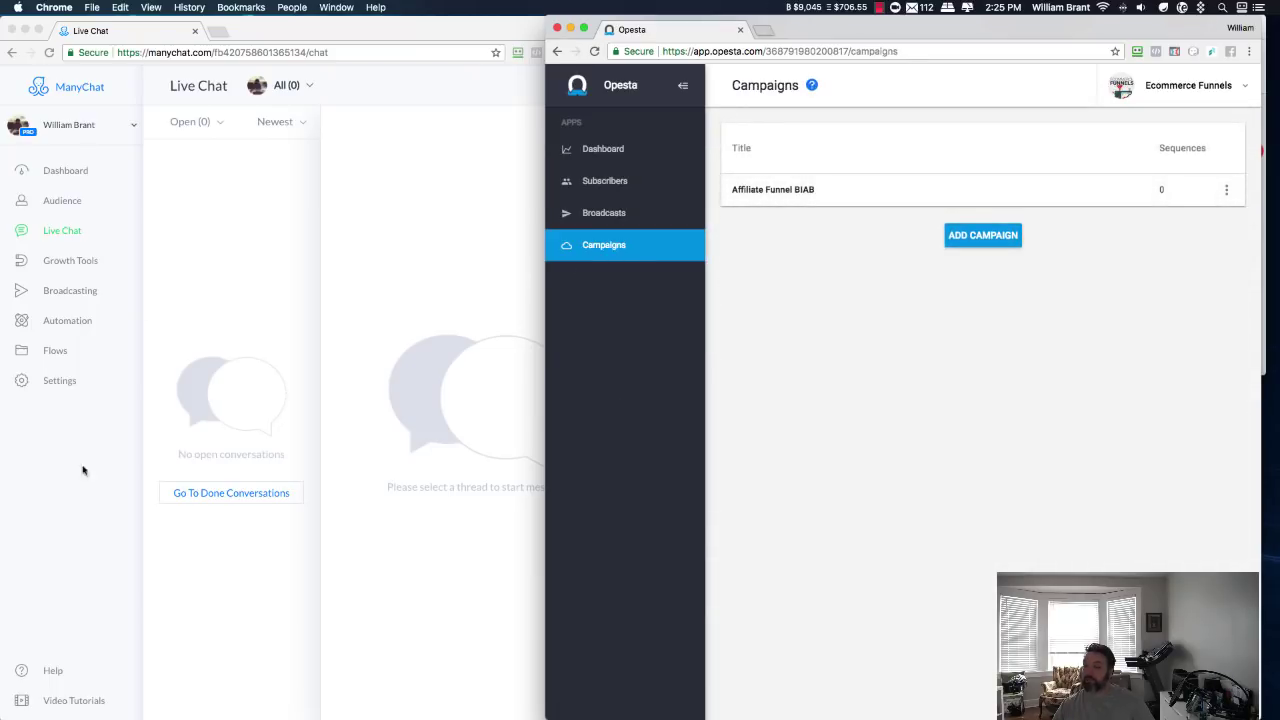
pyautogui.click(60, 386)
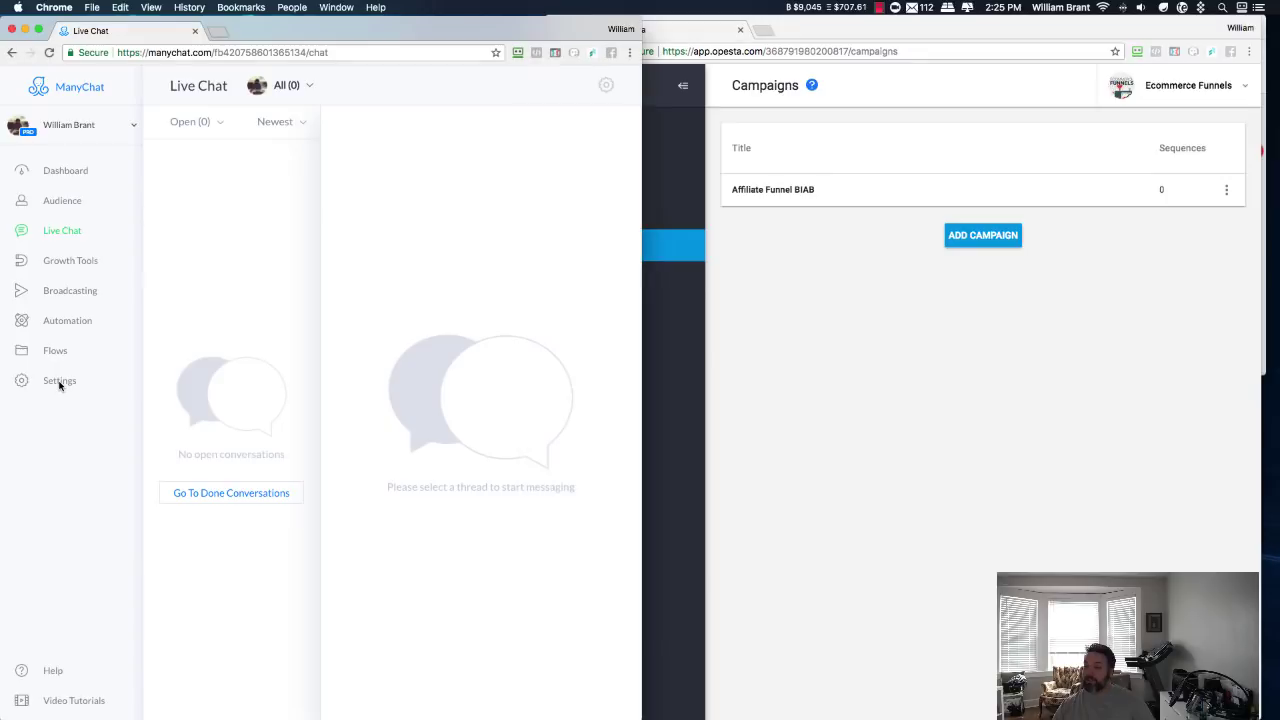
pyautogui.click(1240, 89)
pyautogui.click(1240, 89)
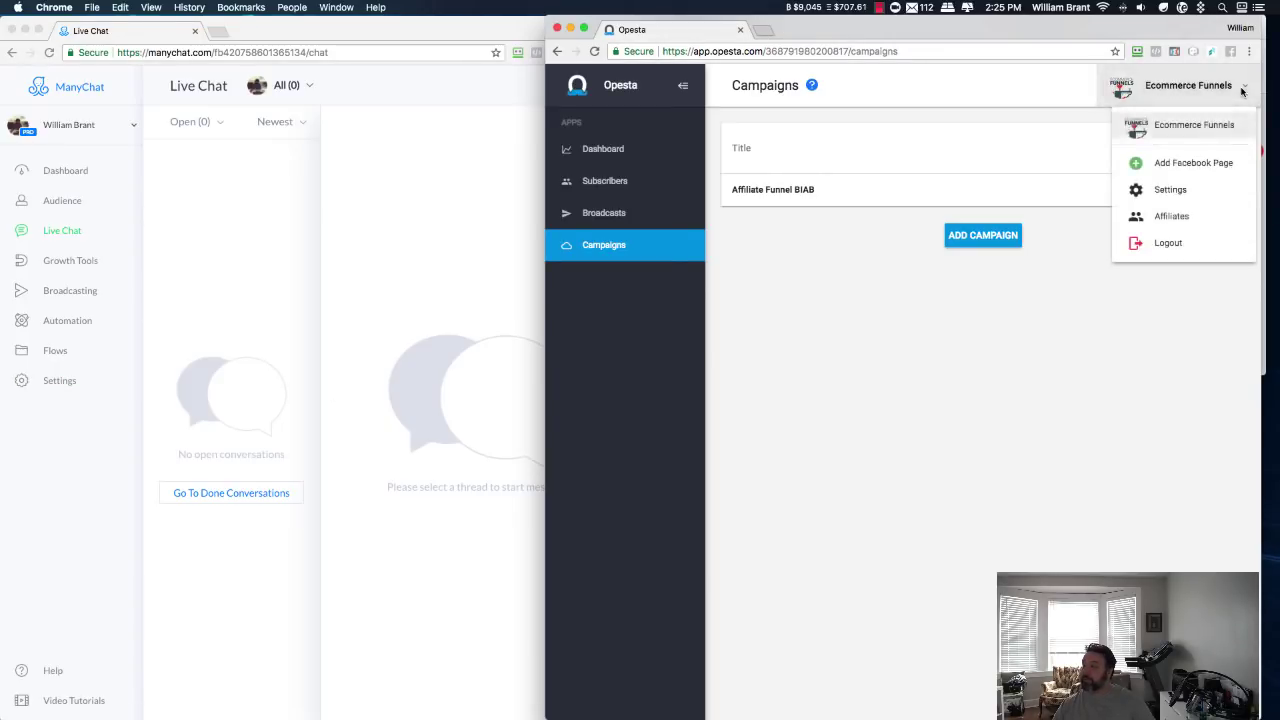
pyautogui.click(1082, 504)
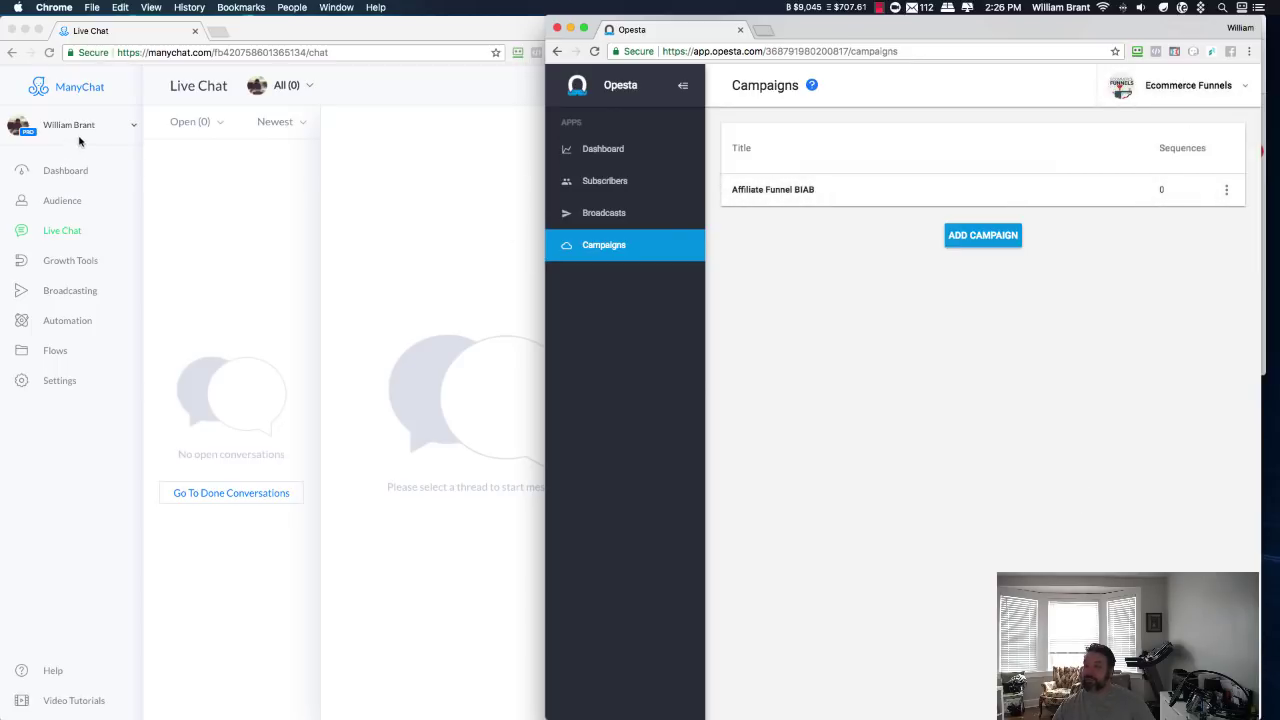
pyautogui.click(127, 129)
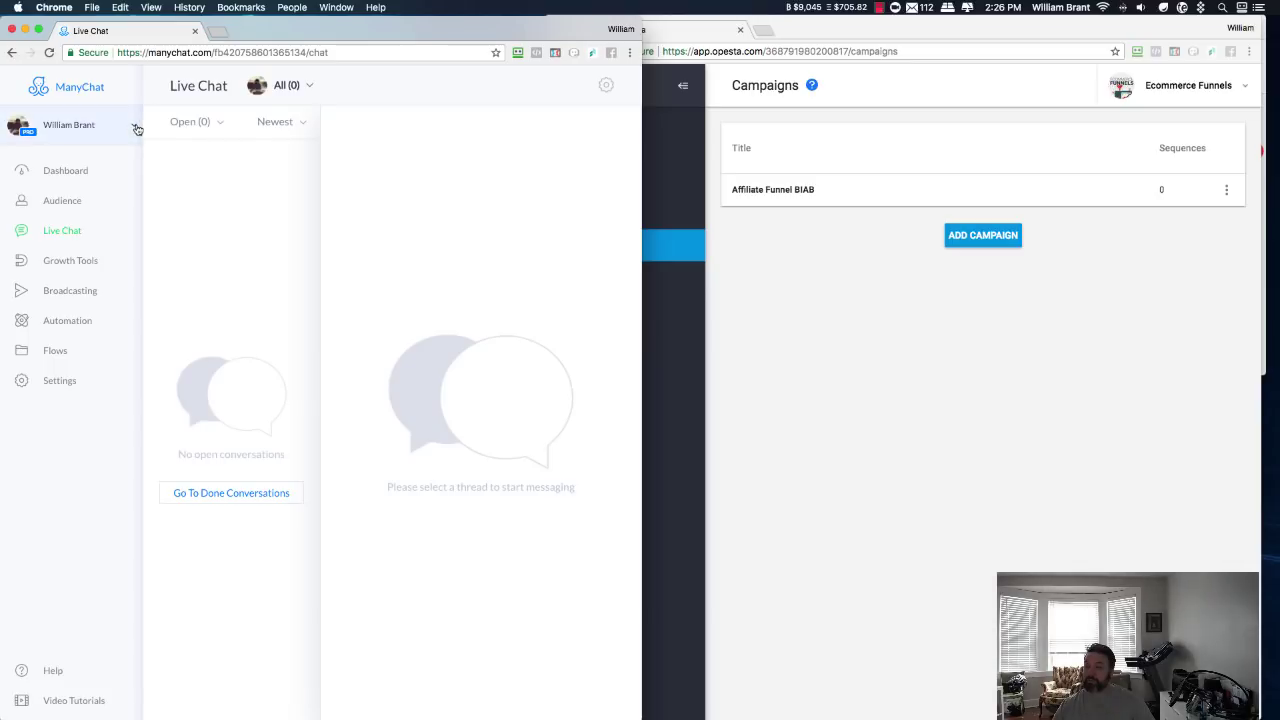
pyautogui.click(136, 128)
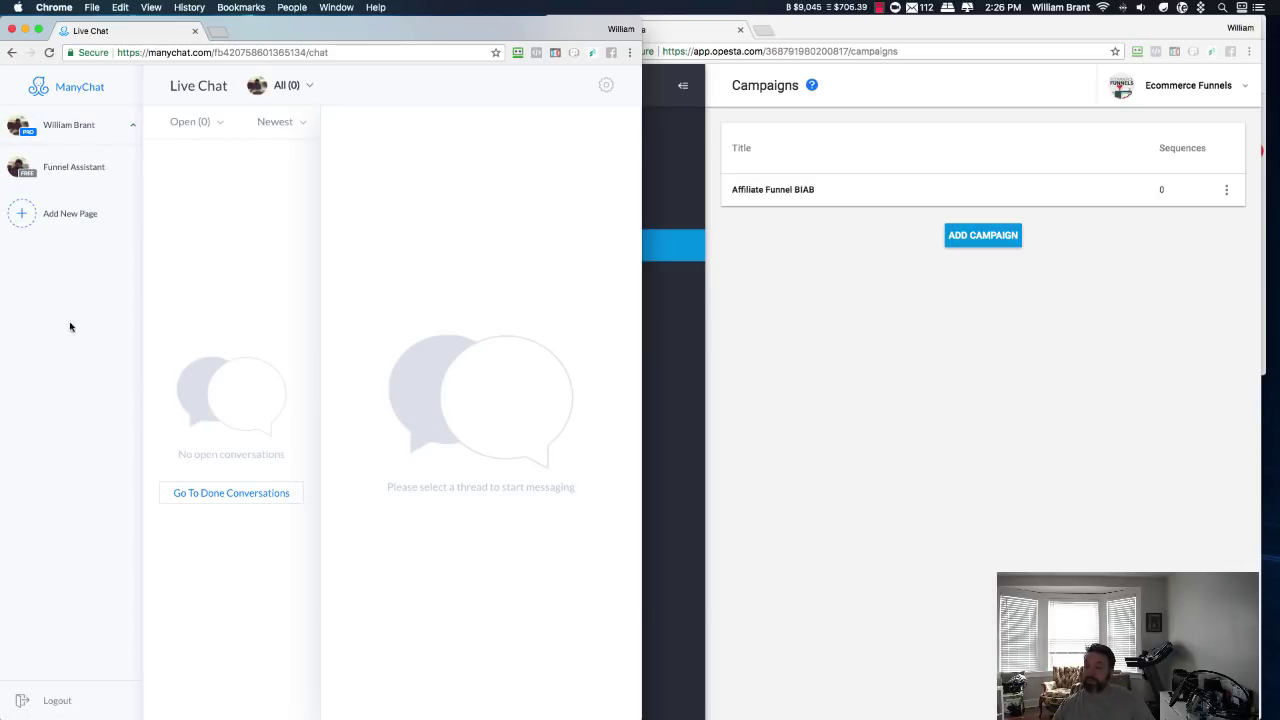
pyautogui.click(133, 125)
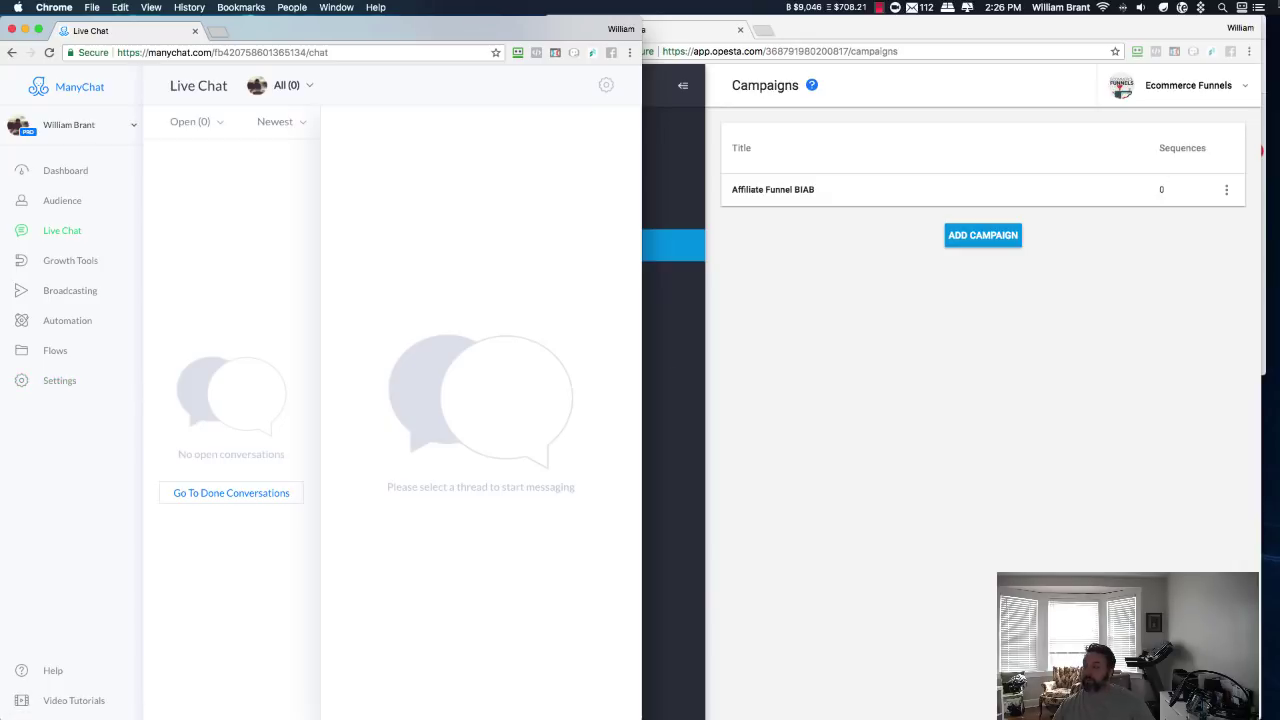
pyautogui.click(1224, 88)
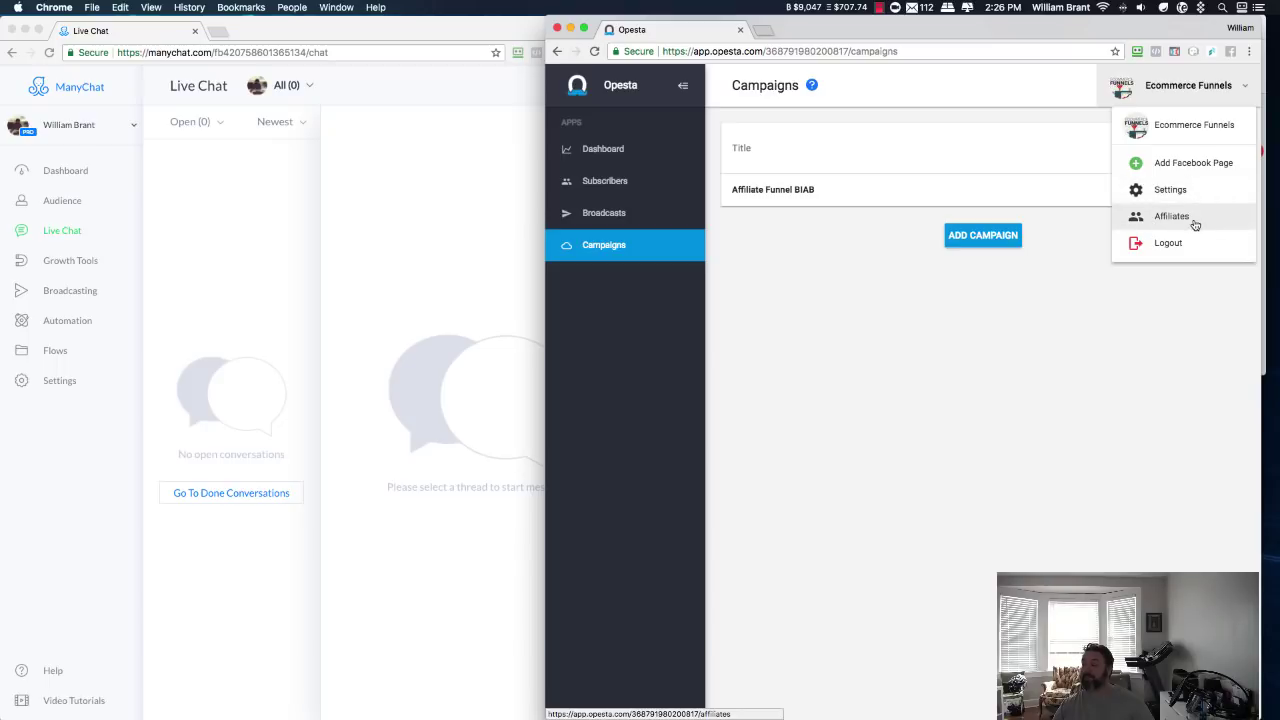
pyautogui.click(1007, 475)
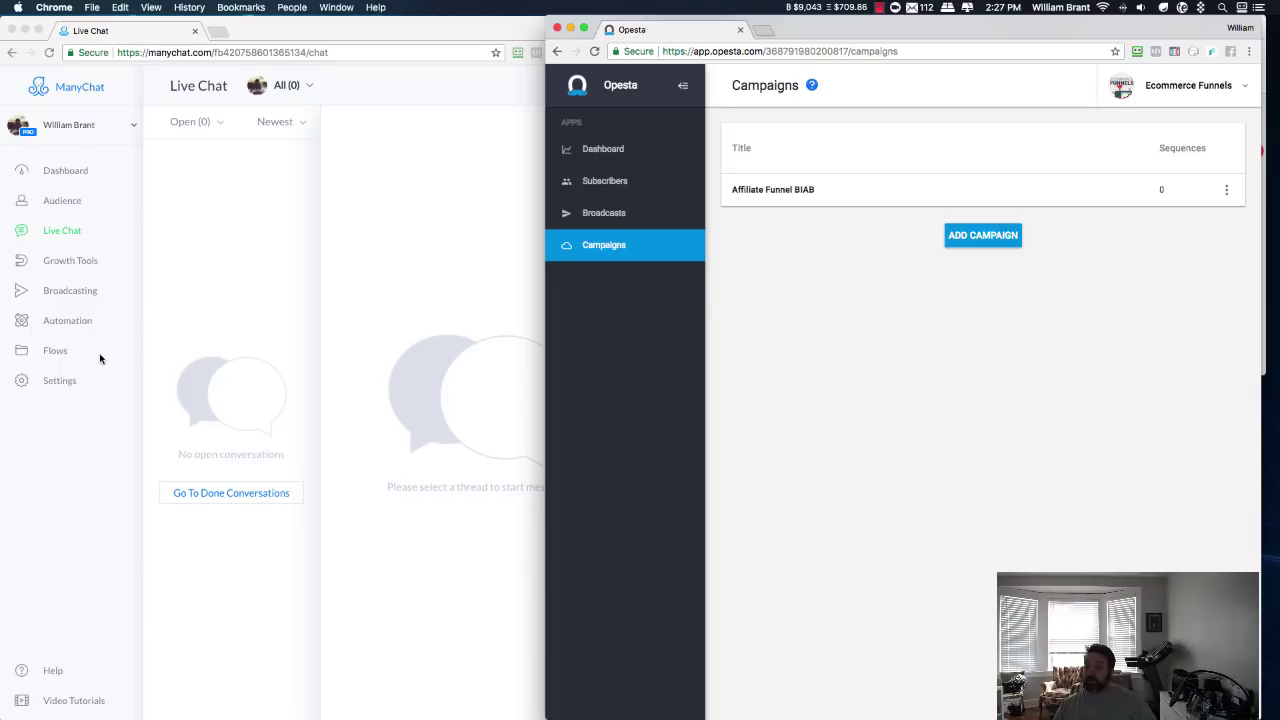
# Switch to ManyChat, open the Affiliate Funnel BIAB automation sequence and look through its scheduled messages
pyautogui.click(50, 322)
pyautogui.click(53, 328)
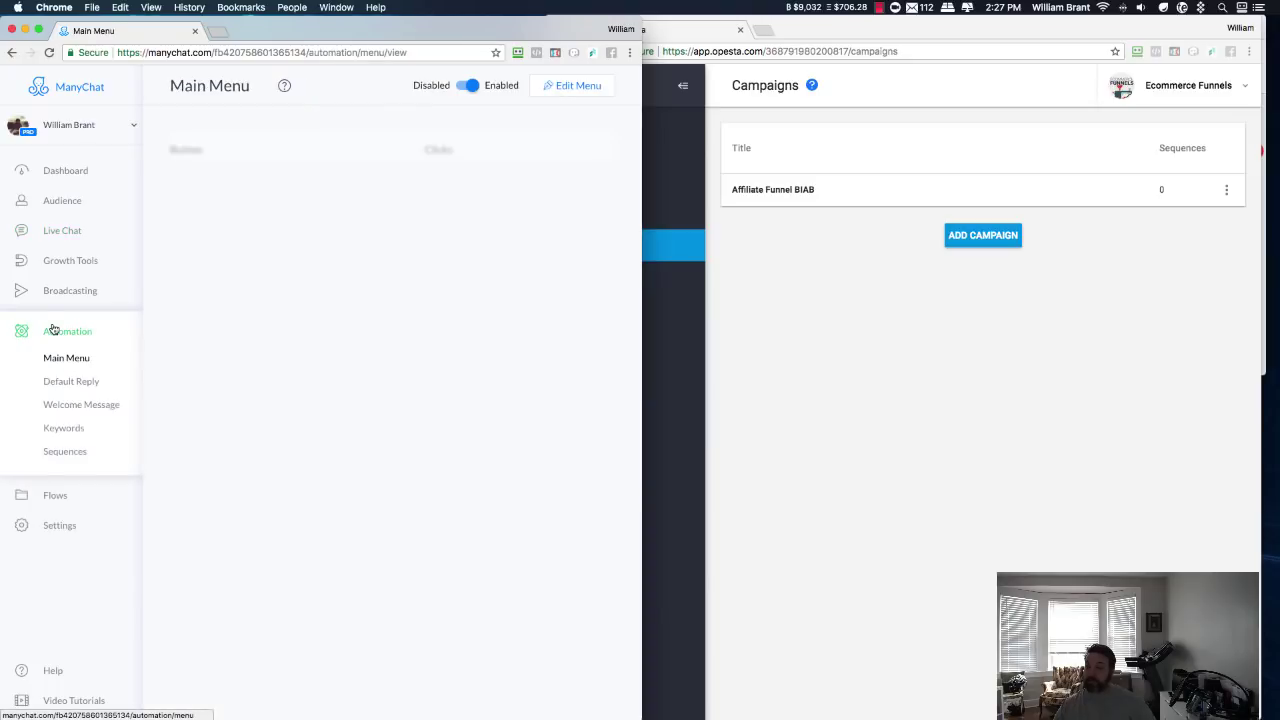
pyautogui.click(65, 452)
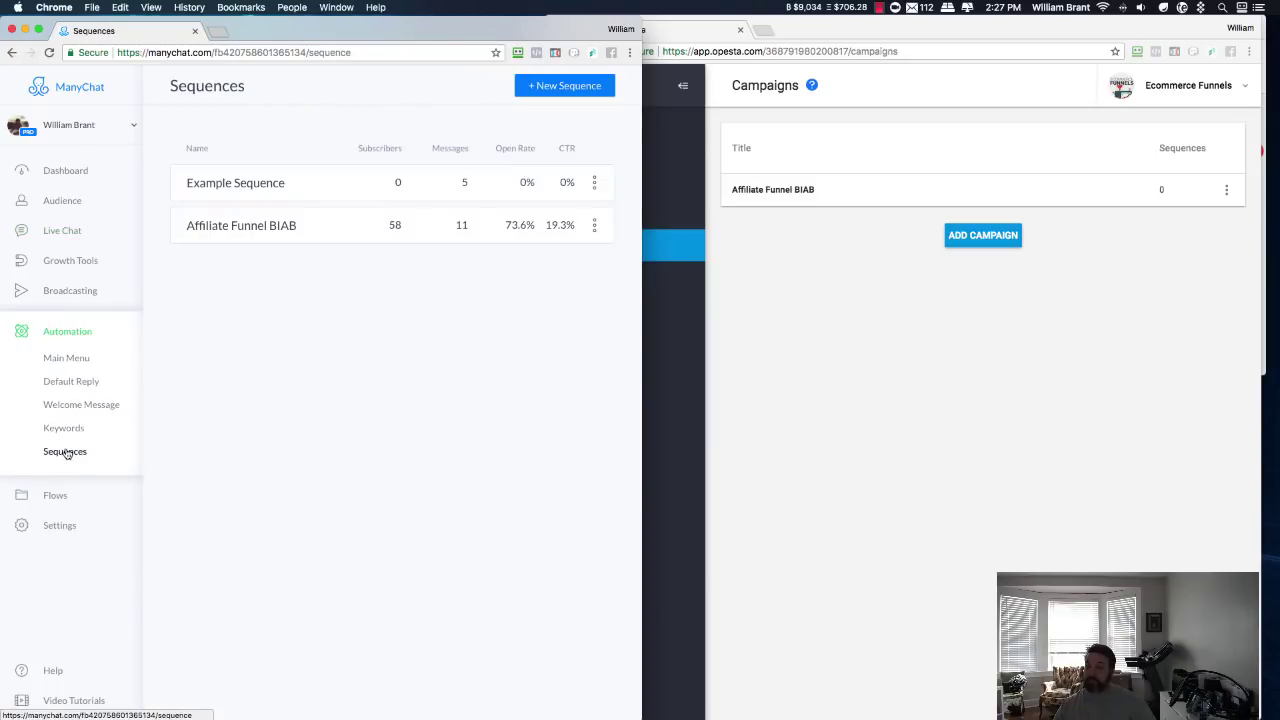
pyautogui.click(273, 229)
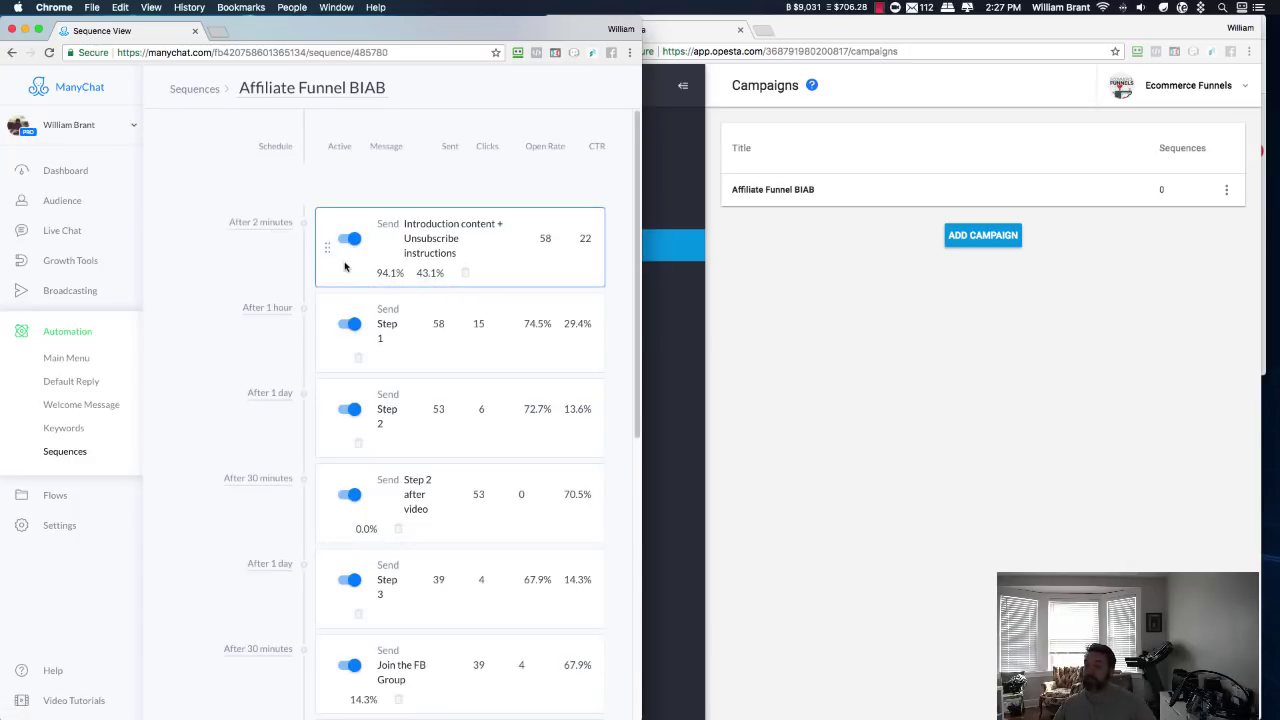
pyautogui.scroll(-4, 511, 603)
pyautogui.scroll(-3, 513, 605)
pyautogui.scroll(6, 513, 600)
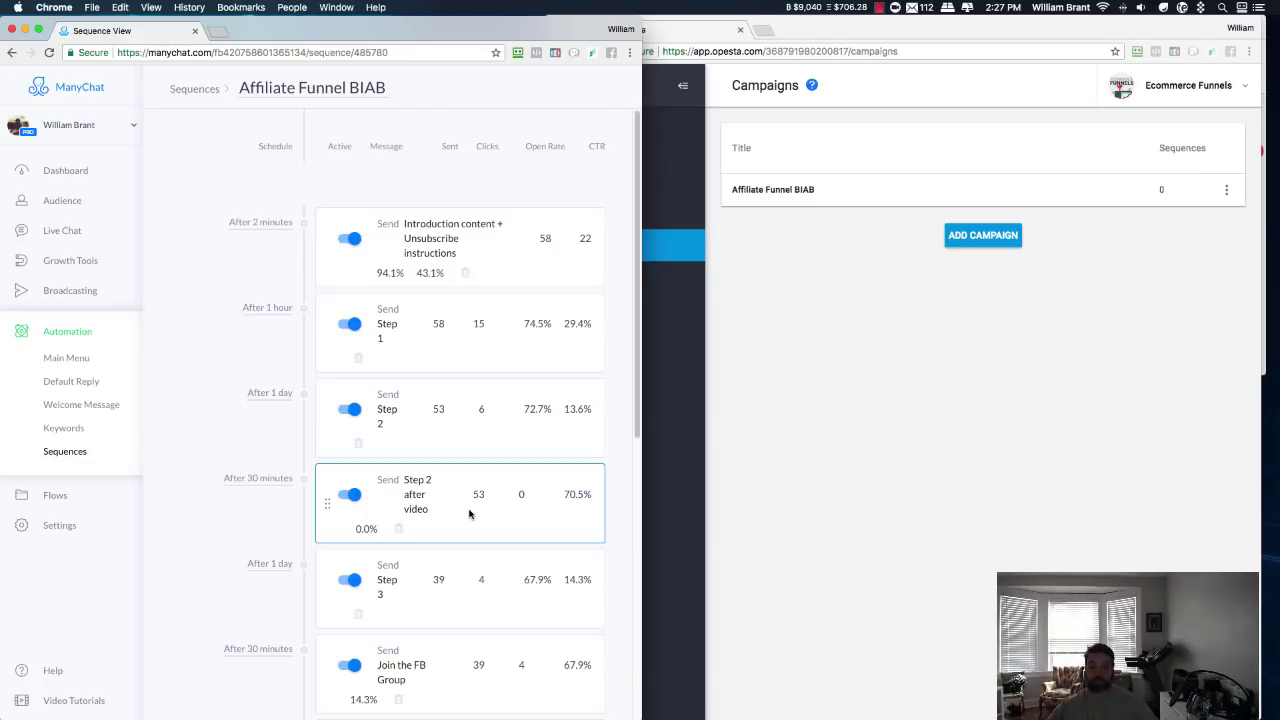
# Read the sequence message Introduction content + Unsubscribe instructions, including its unattached steps Send Message #1 and Send Message #2
pyautogui.click(429, 236)
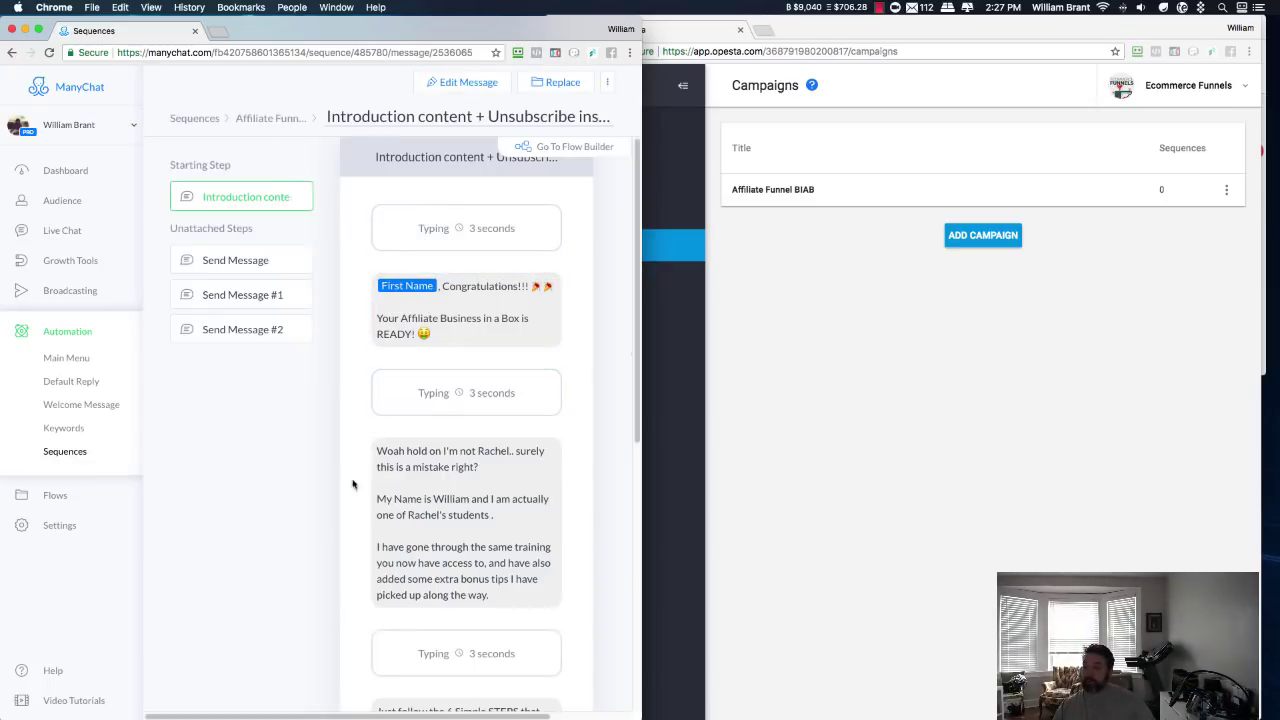
pyautogui.scroll(-5, 331, 529)
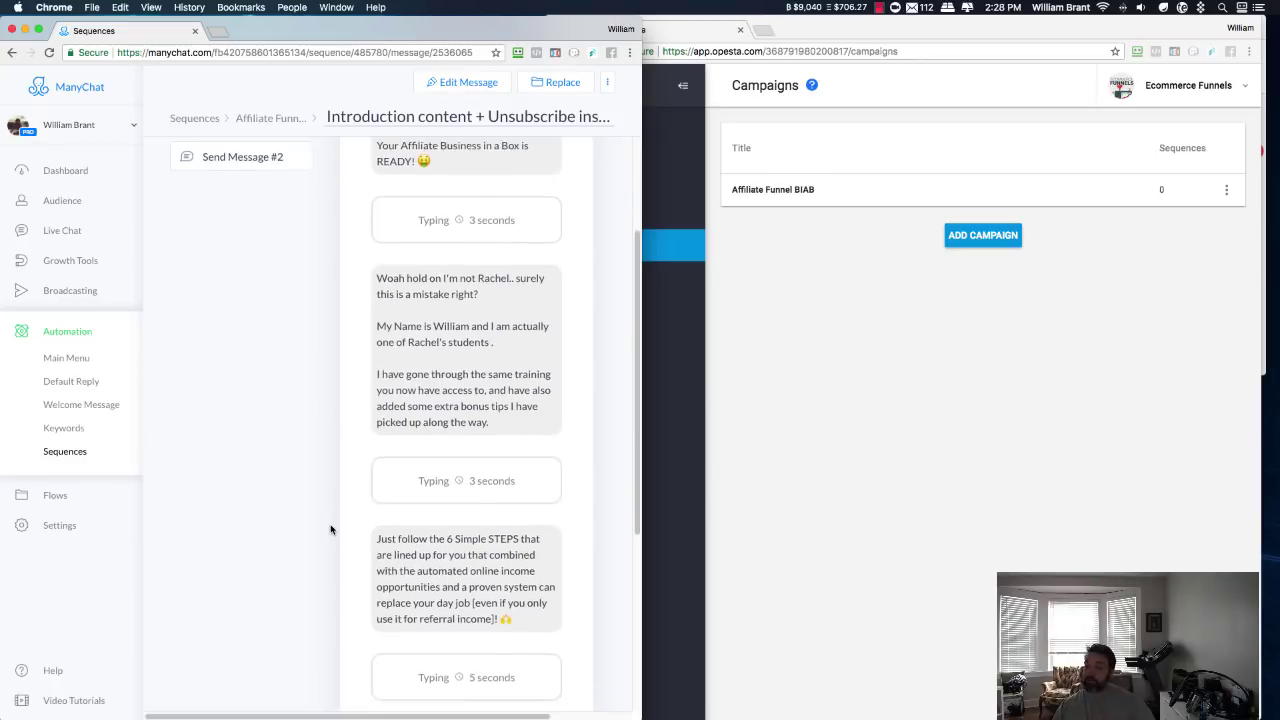
pyautogui.scroll(-3, 331, 529)
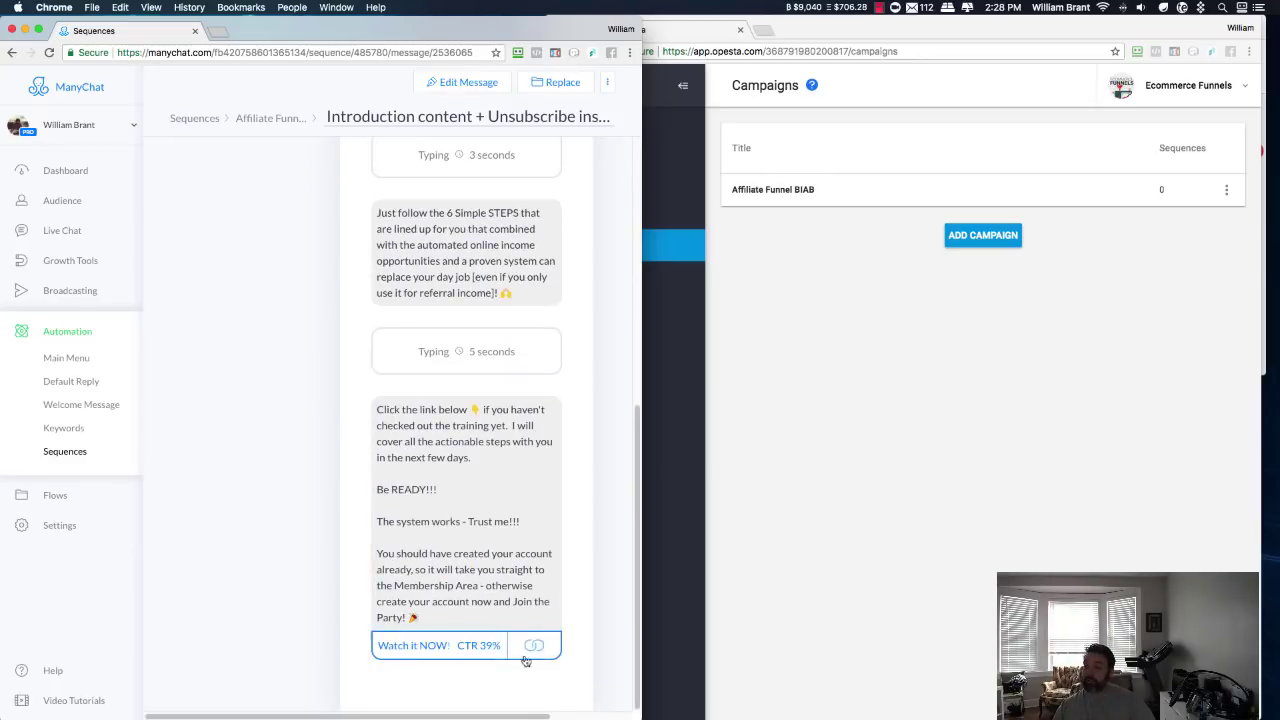
pyautogui.scroll(6, 302, 462)
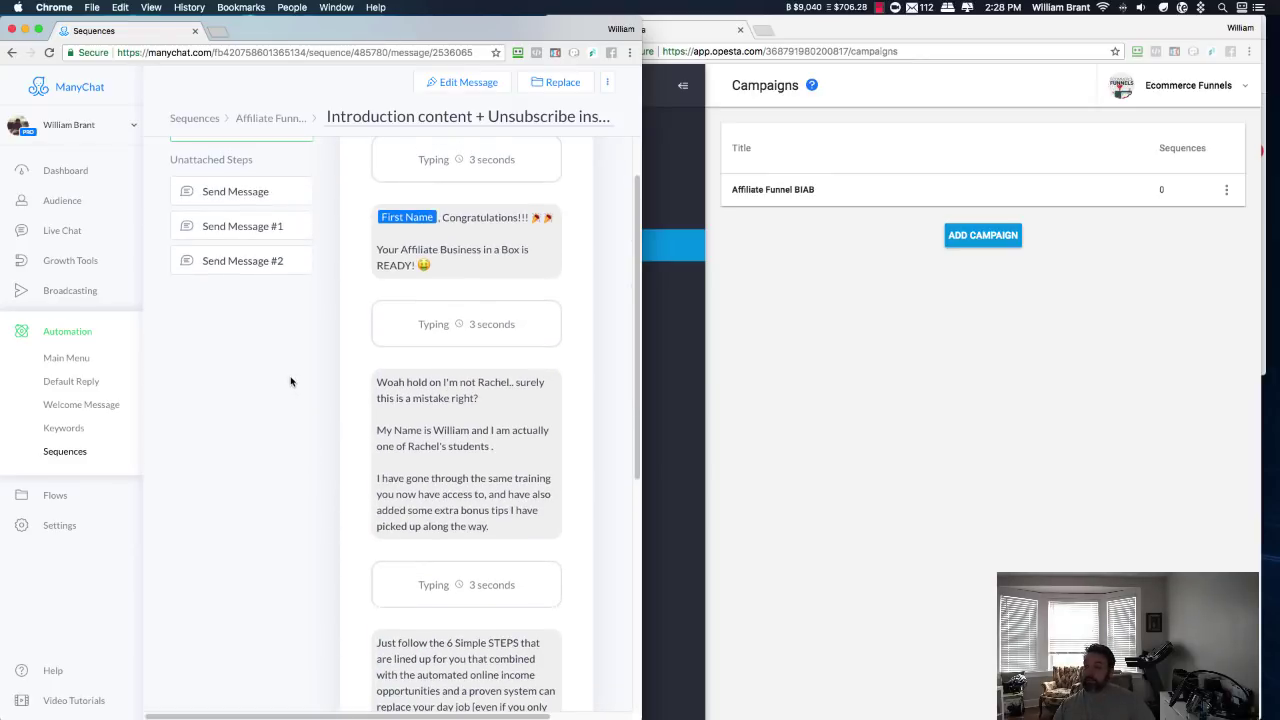
pyautogui.scroll(-6, 349, 449)
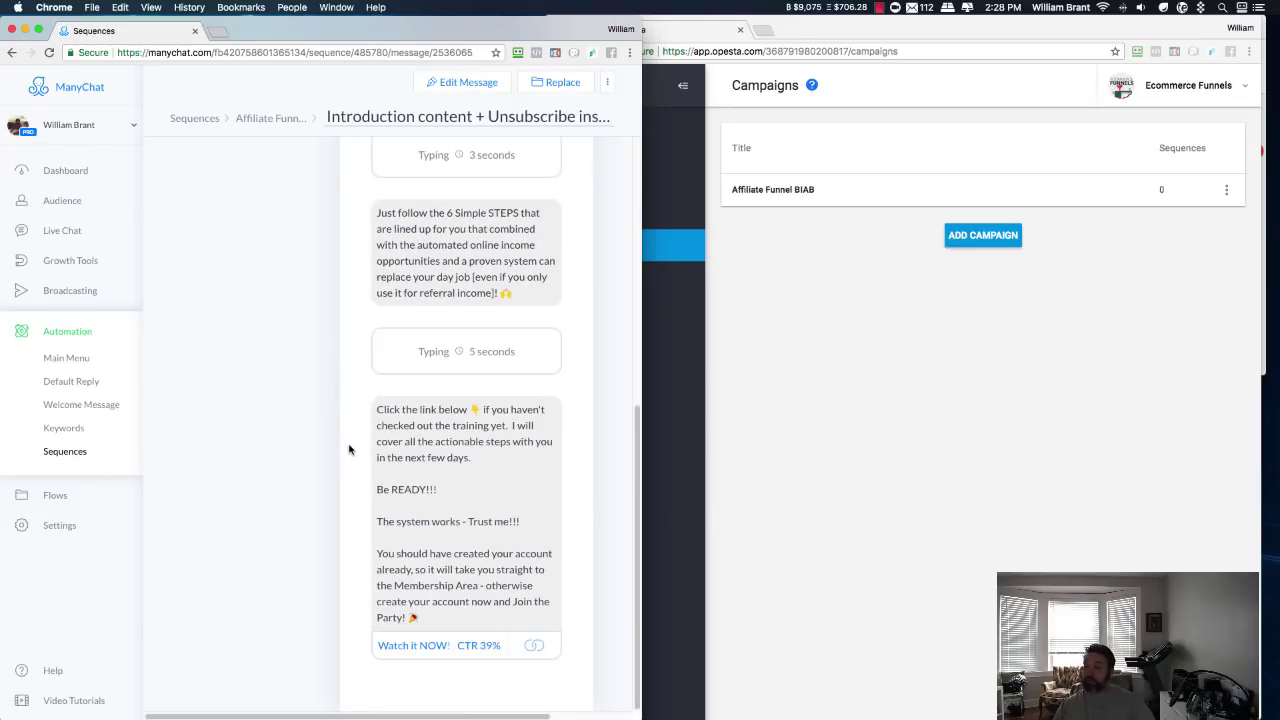
pyautogui.scroll(8, 349, 449)
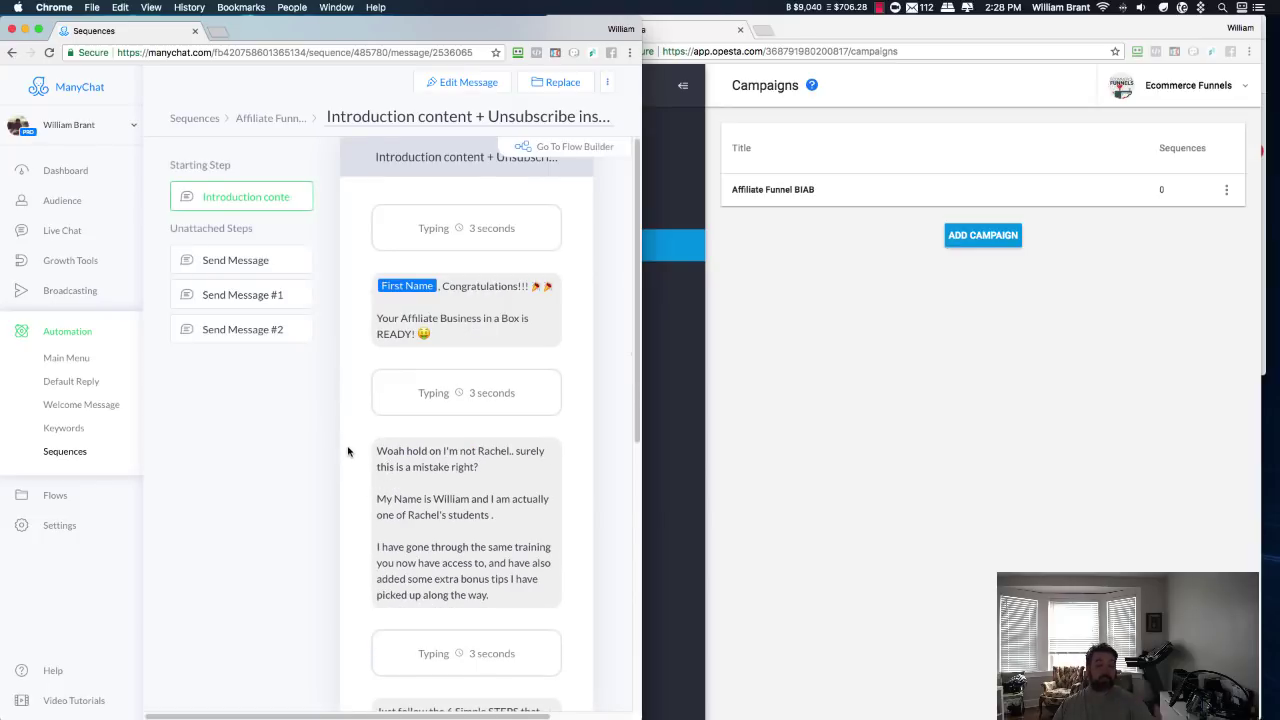
pyautogui.click(233, 299)
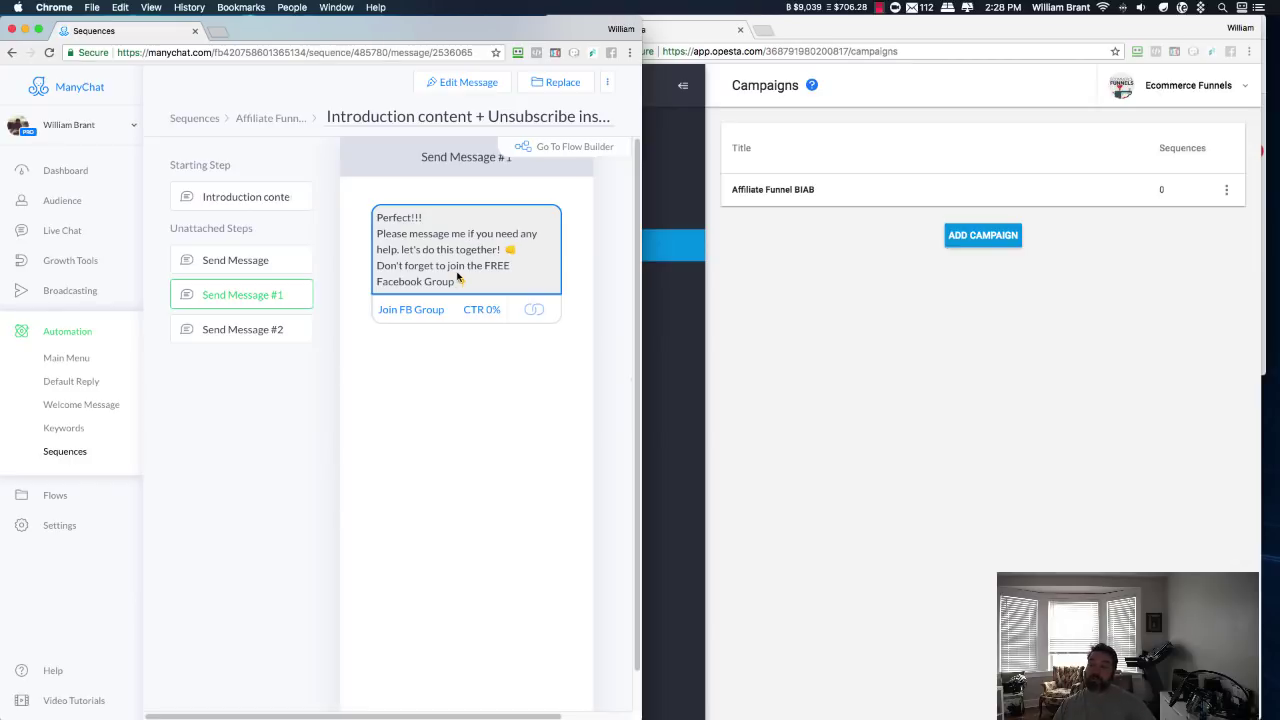
pyautogui.click(243, 331)
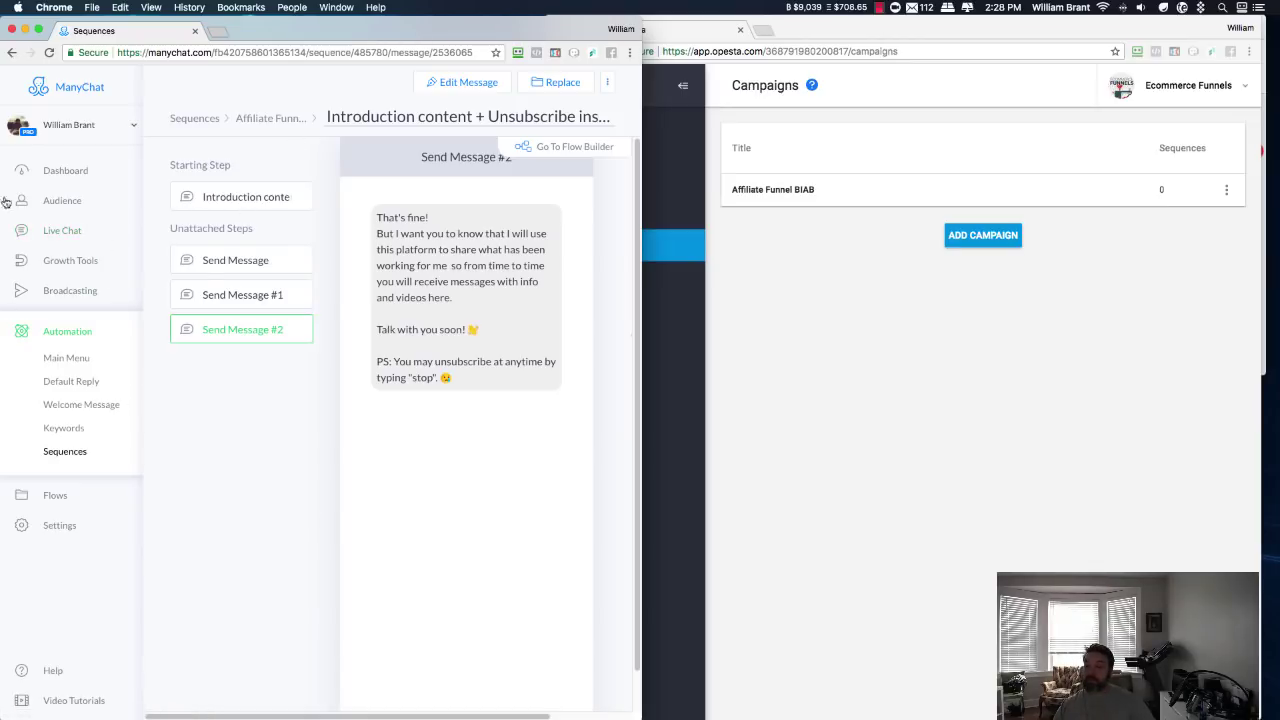
# Return to the Affiliate Funnel BIAB sequence overview and examine the order and timing of its steps
pyautogui.click(278, 121)
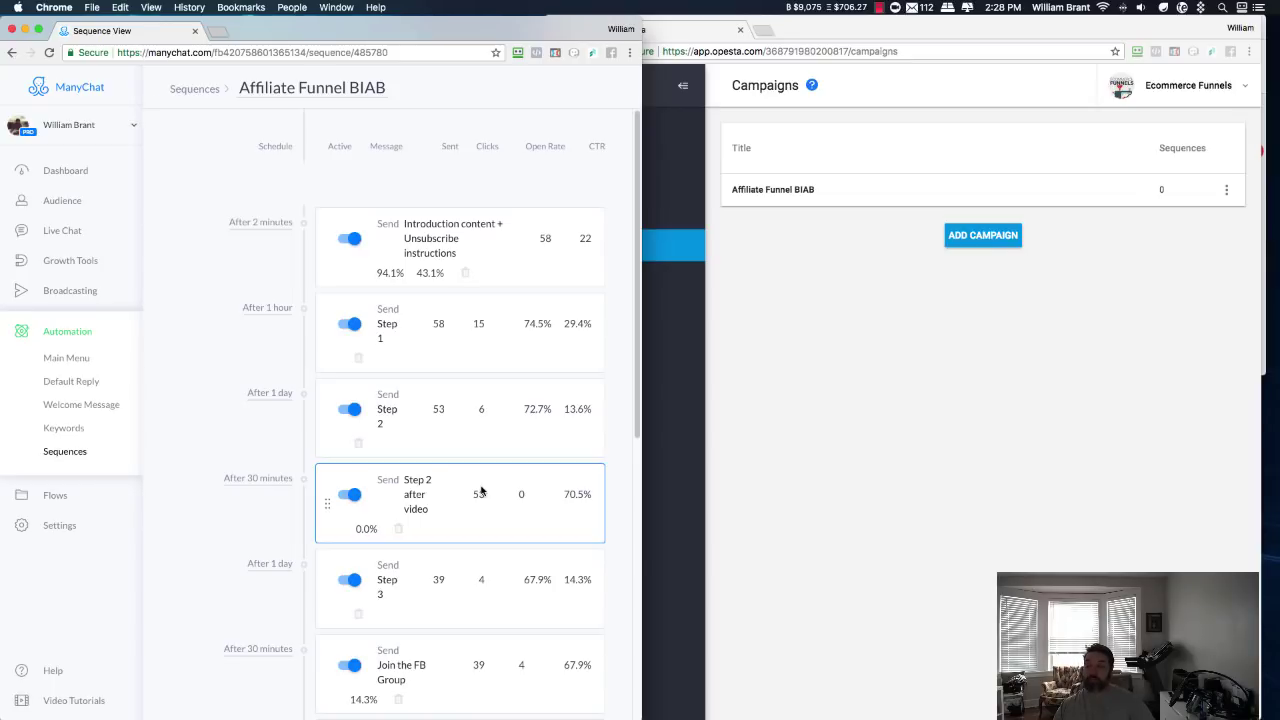
pyautogui.scroll(-4, 481, 491)
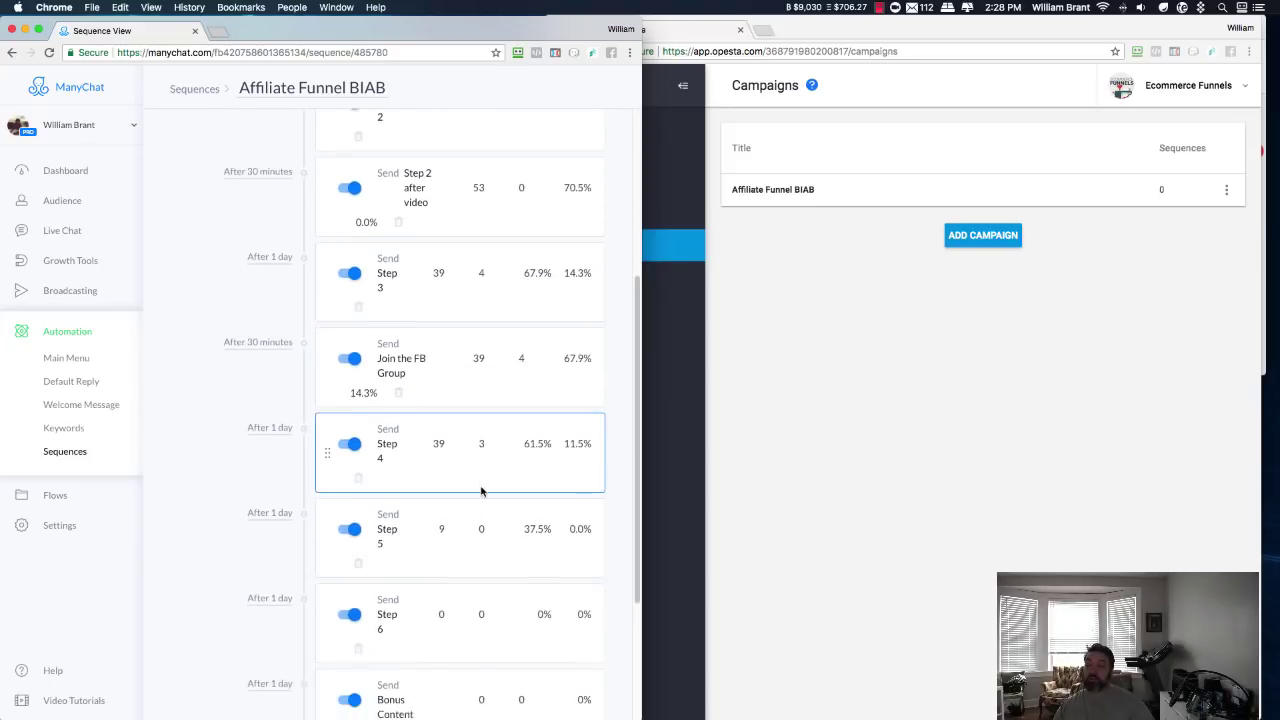
pyautogui.scroll(3, 481, 491)
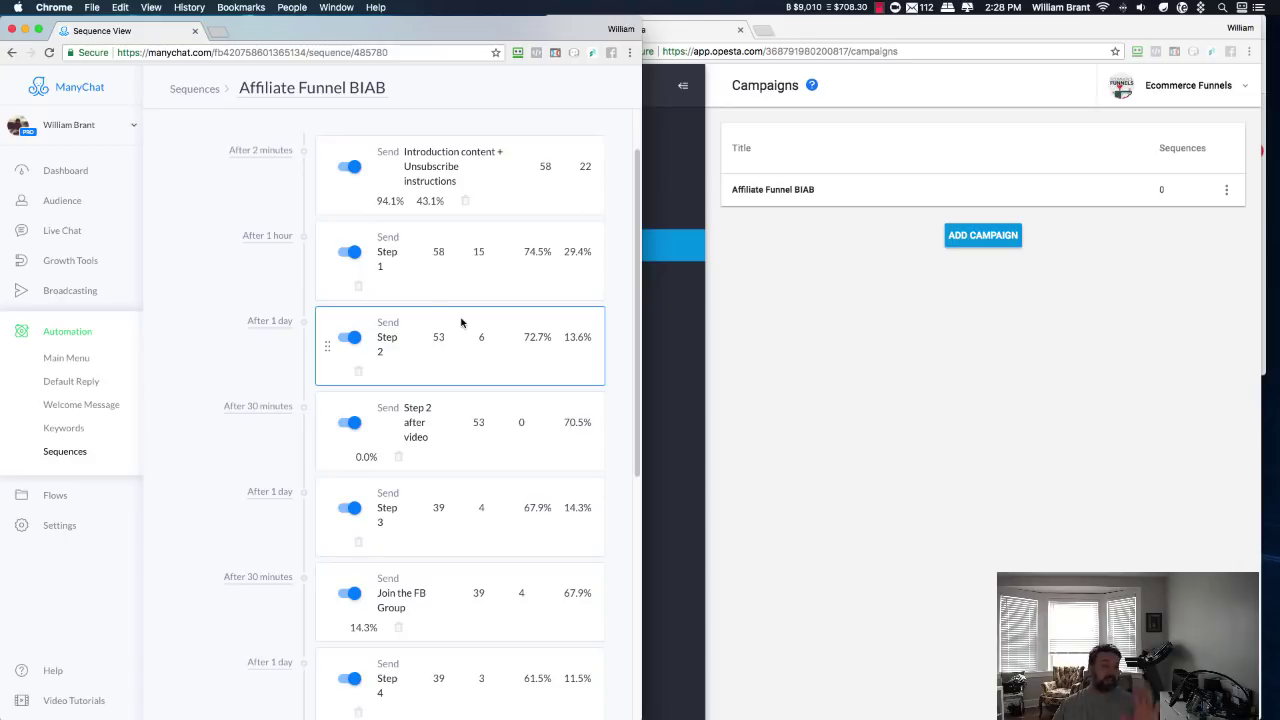
# Switch to Opesta and create a sequence in the Affiliate Funnel BIAB campaign, reusing the ManyChat sequence name Affiliate Funnel BIAB
pyautogui.click(1047, 338)
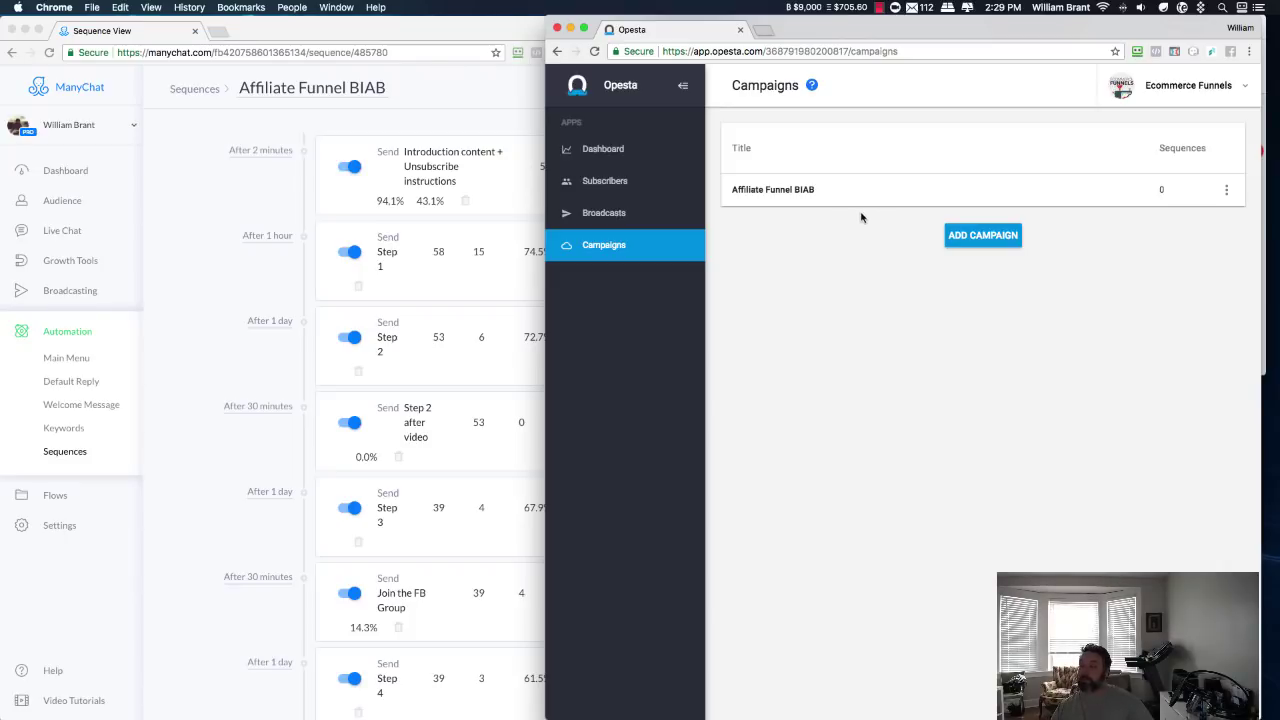
pyautogui.click(771, 195)
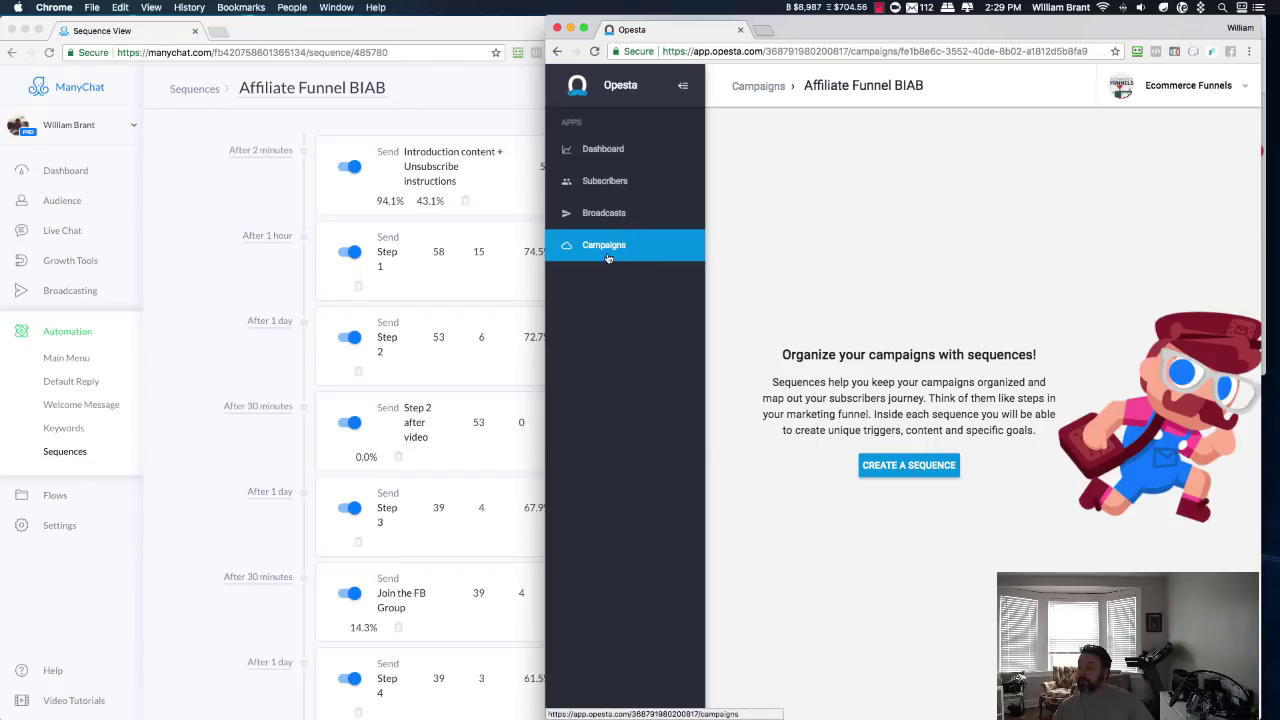
pyautogui.click(929, 466)
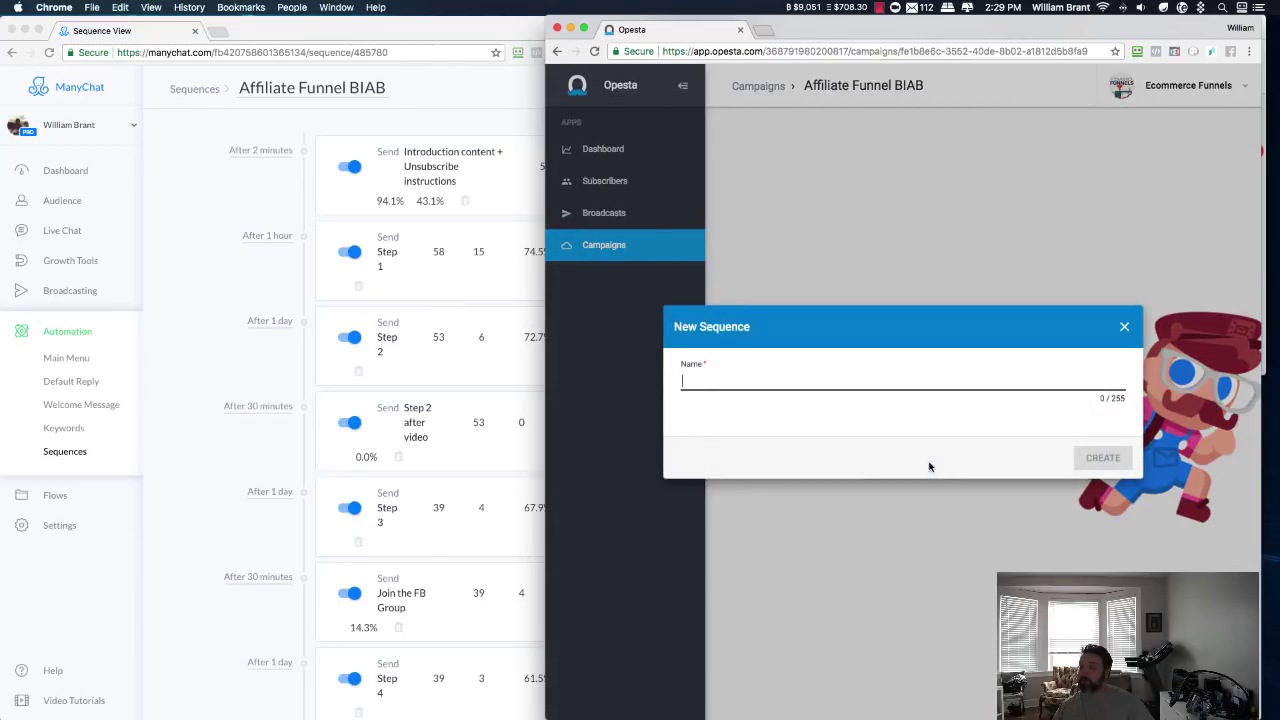
pyautogui.click(420, 143)
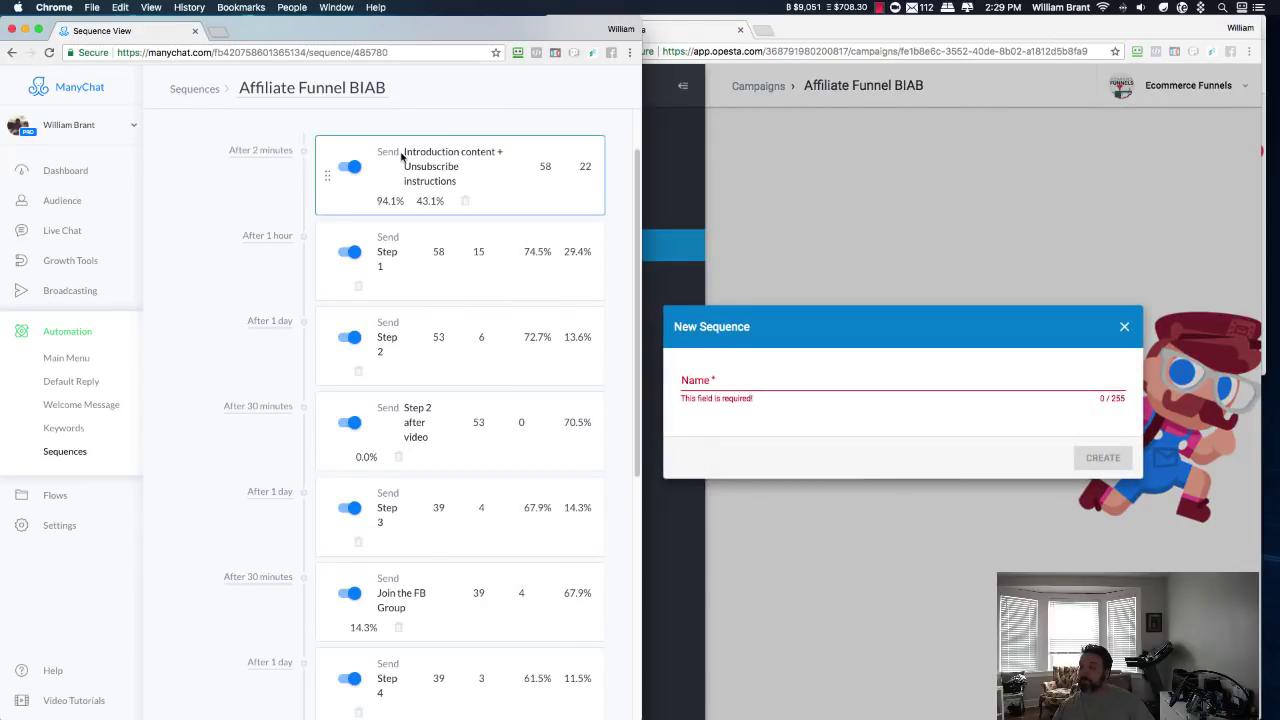
pyautogui.tripleClick(300, 89)
pyautogui.press('super+c')
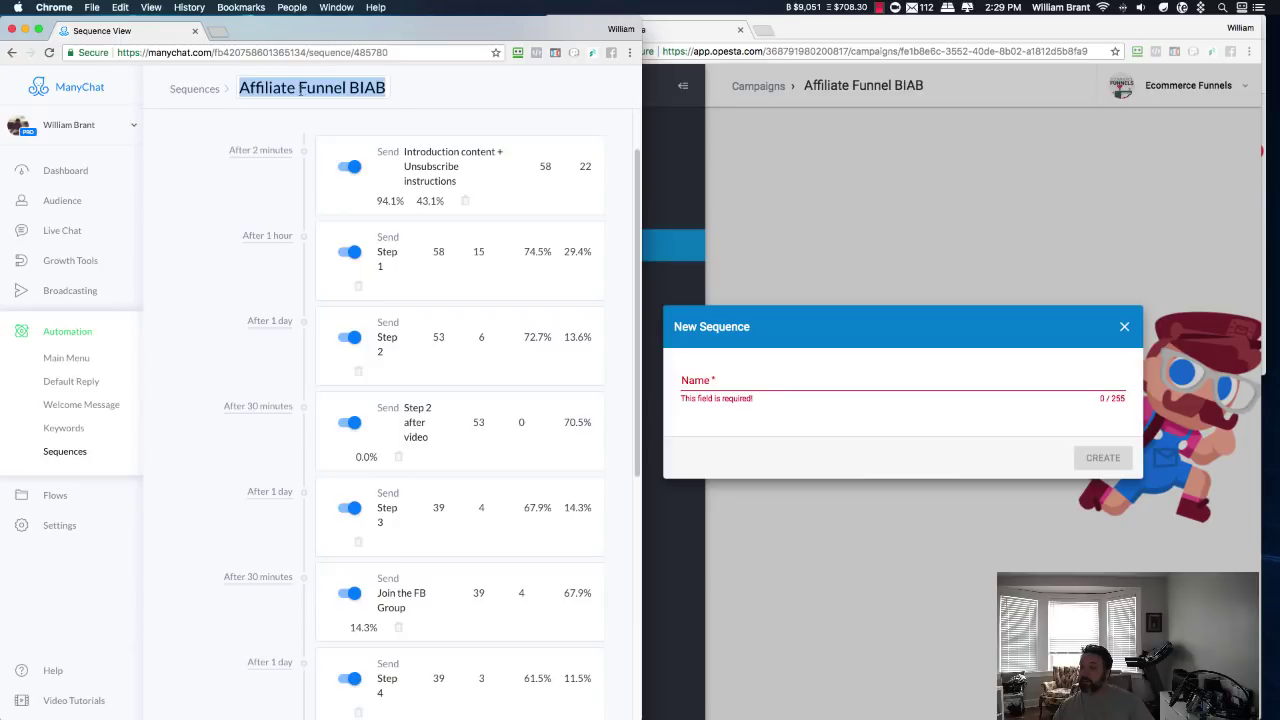
pyautogui.click(798, 377)
pyautogui.press('super+v')
pyautogui.click(1084, 460)
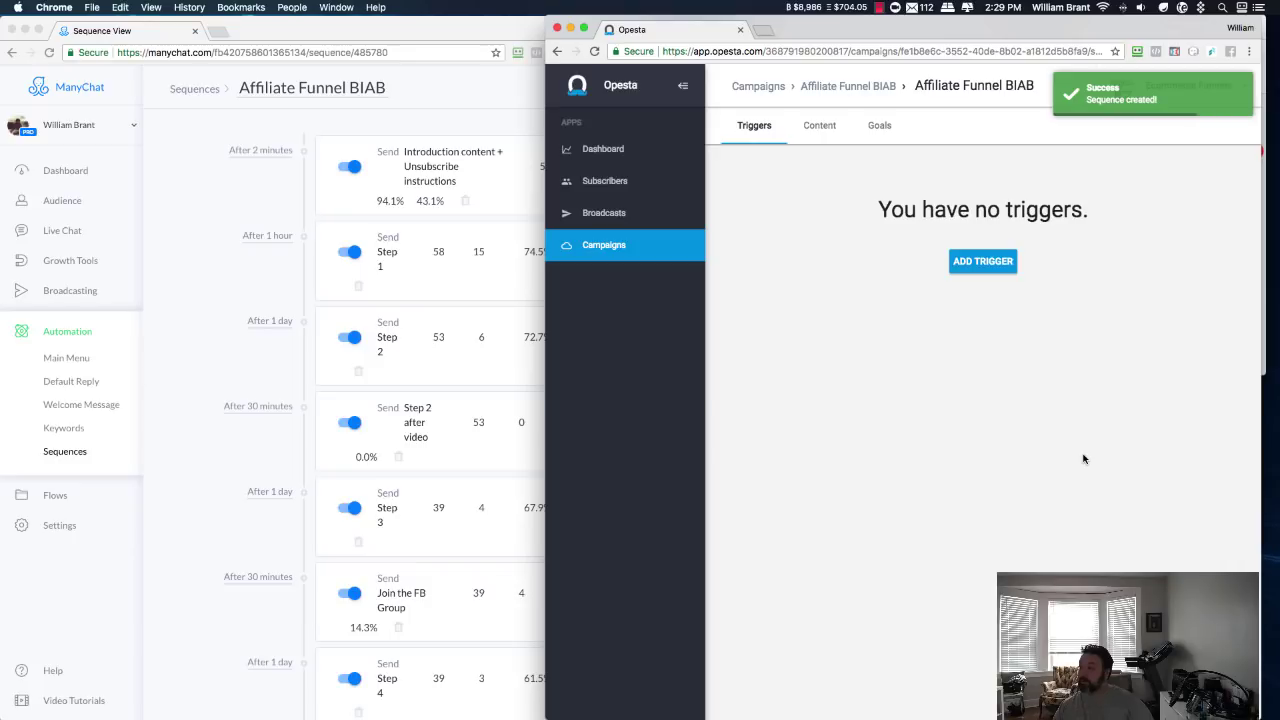
# Compare the sequence's available trigger types, including the tag trigger form, with the entries in ManyChat's Growth Tools
pyautogui.click(980, 272)
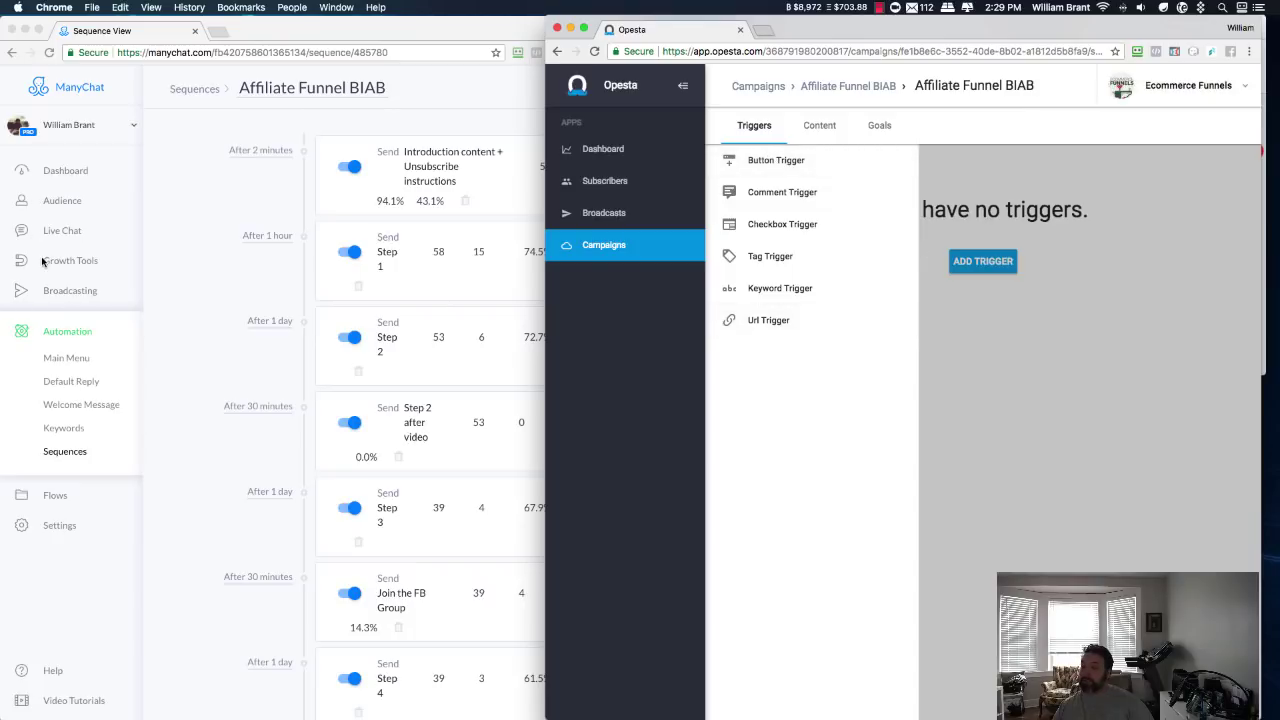
pyautogui.click(72, 264)
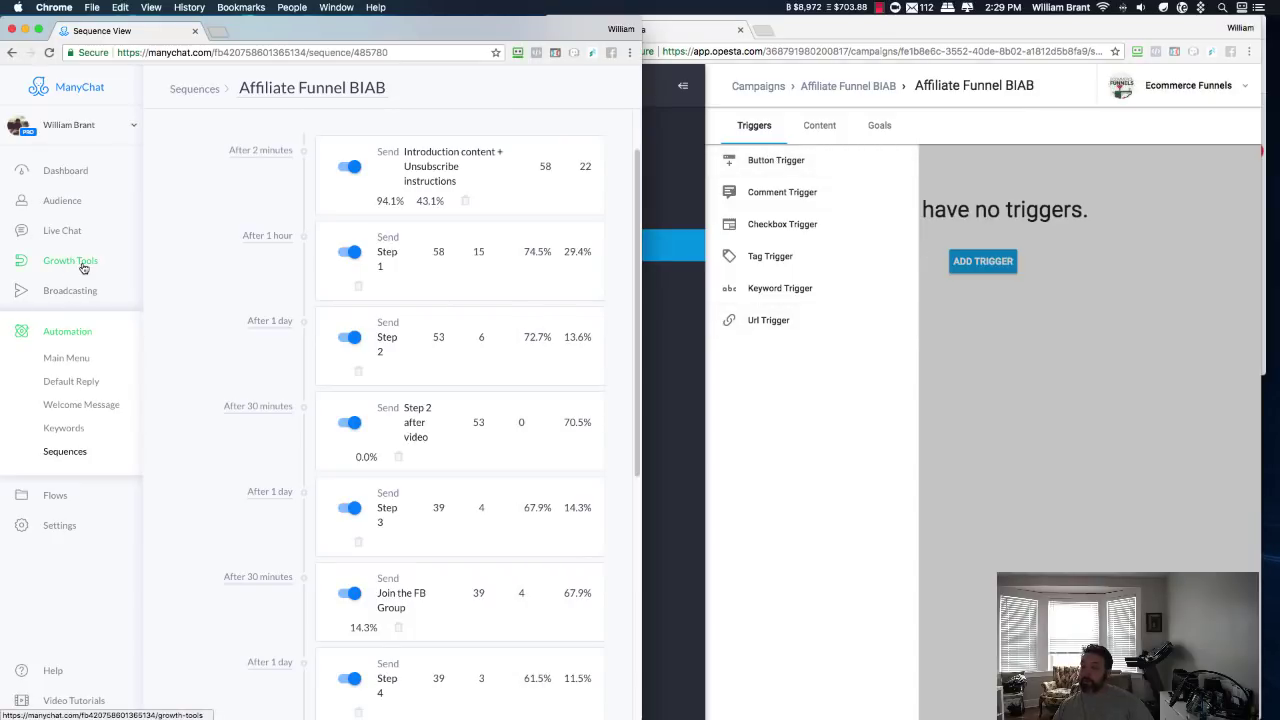
pyautogui.click(83, 266)
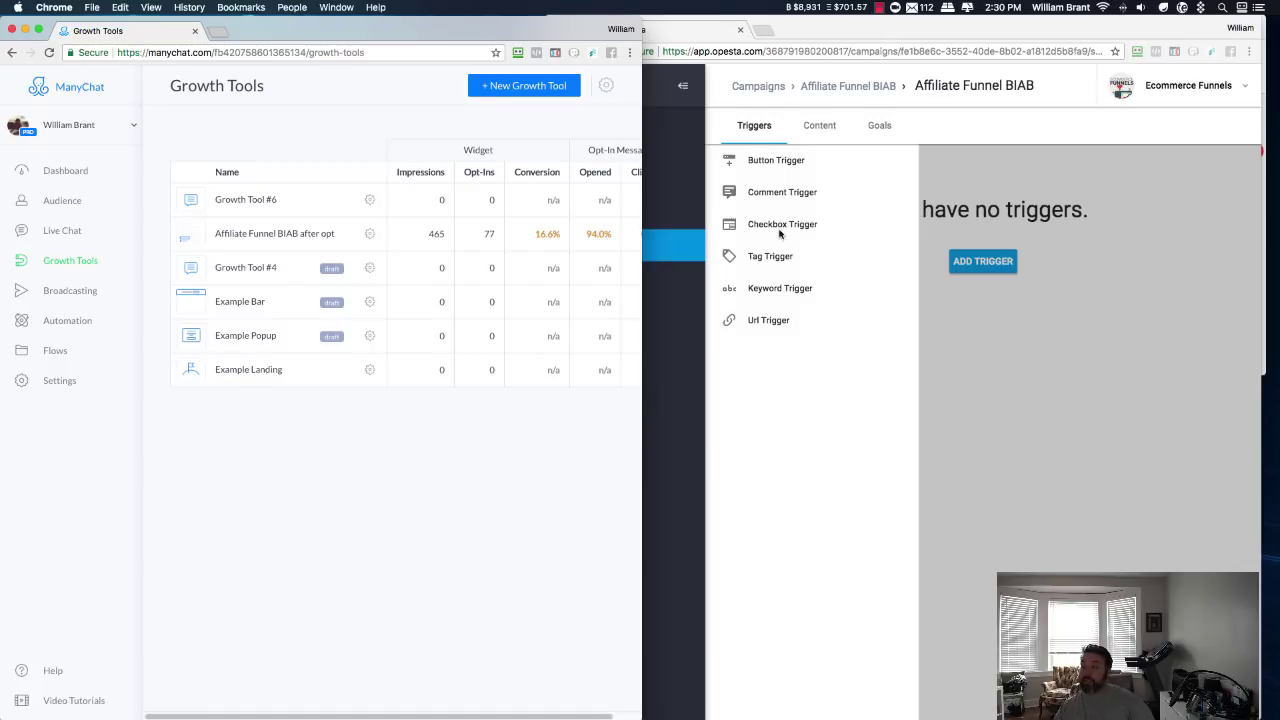
pyautogui.click(760, 342)
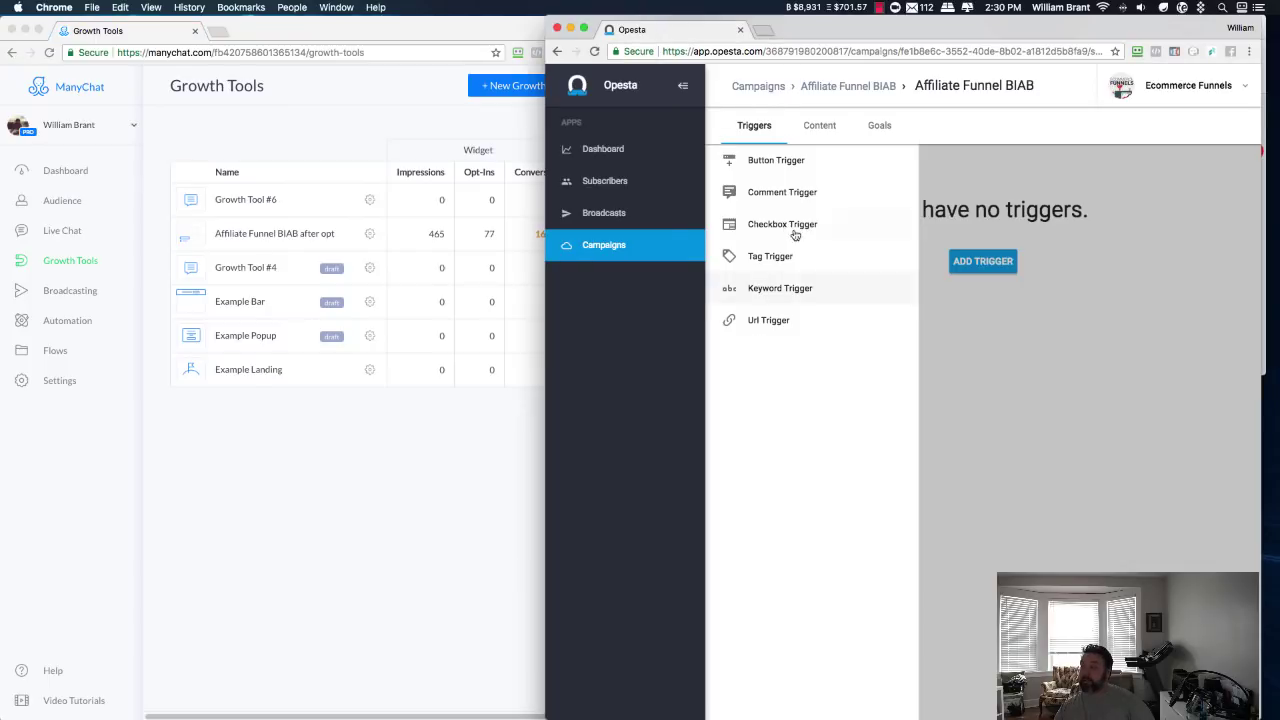
pyautogui.click(763, 258)
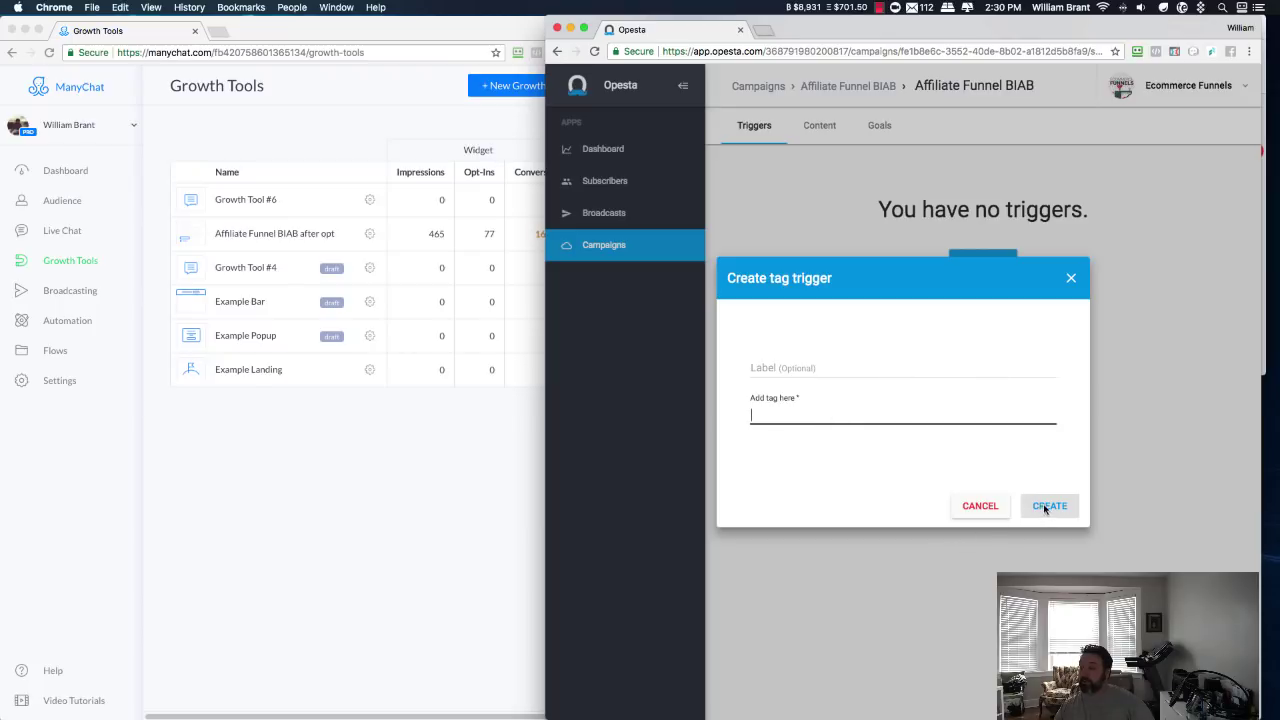
pyautogui.click(1072, 279)
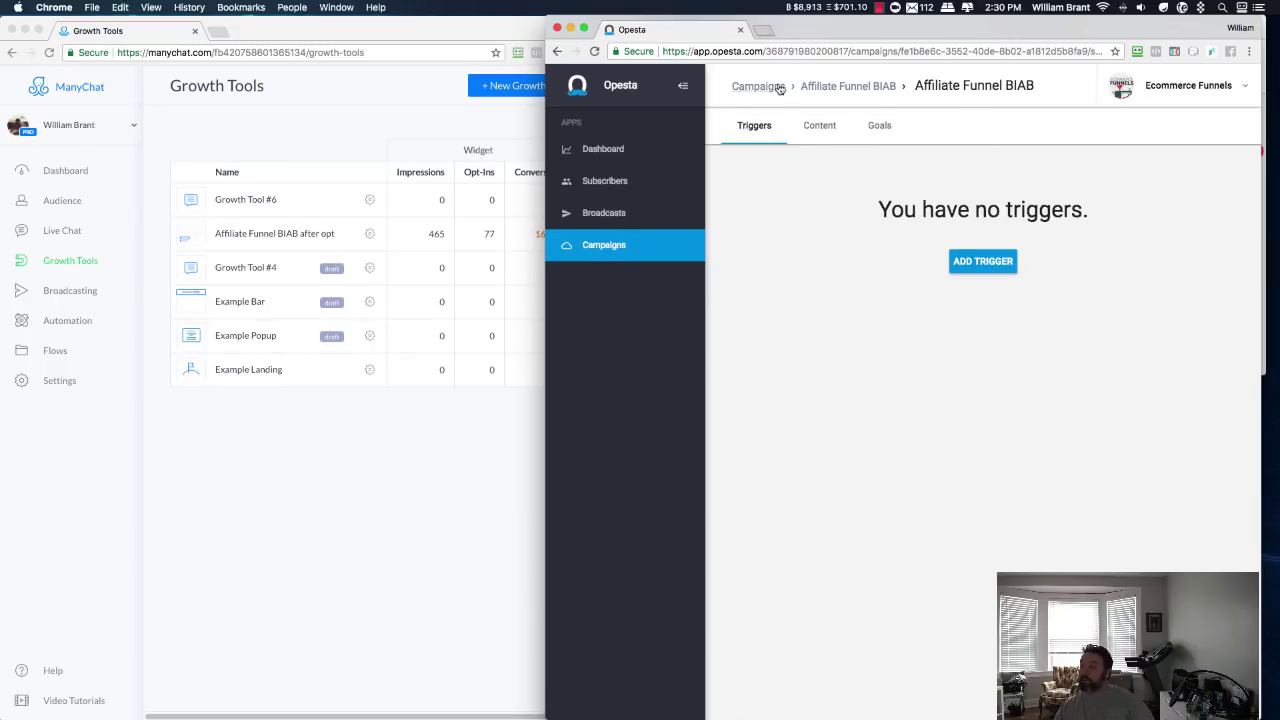
# View the campaign's sequence list, the new-sequence form and the sequence's options, and return to the Affiliate Funnel BIAB sequence
pyautogui.click(857, 87)
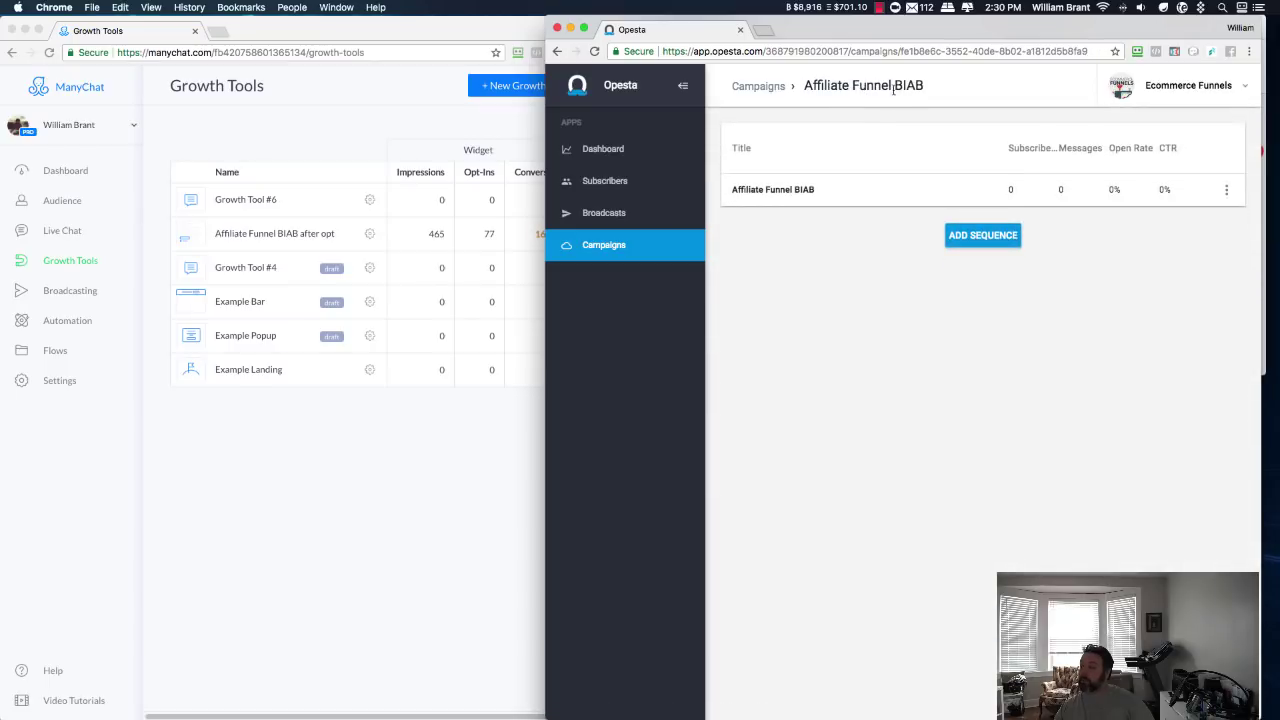
pyautogui.click(972, 236)
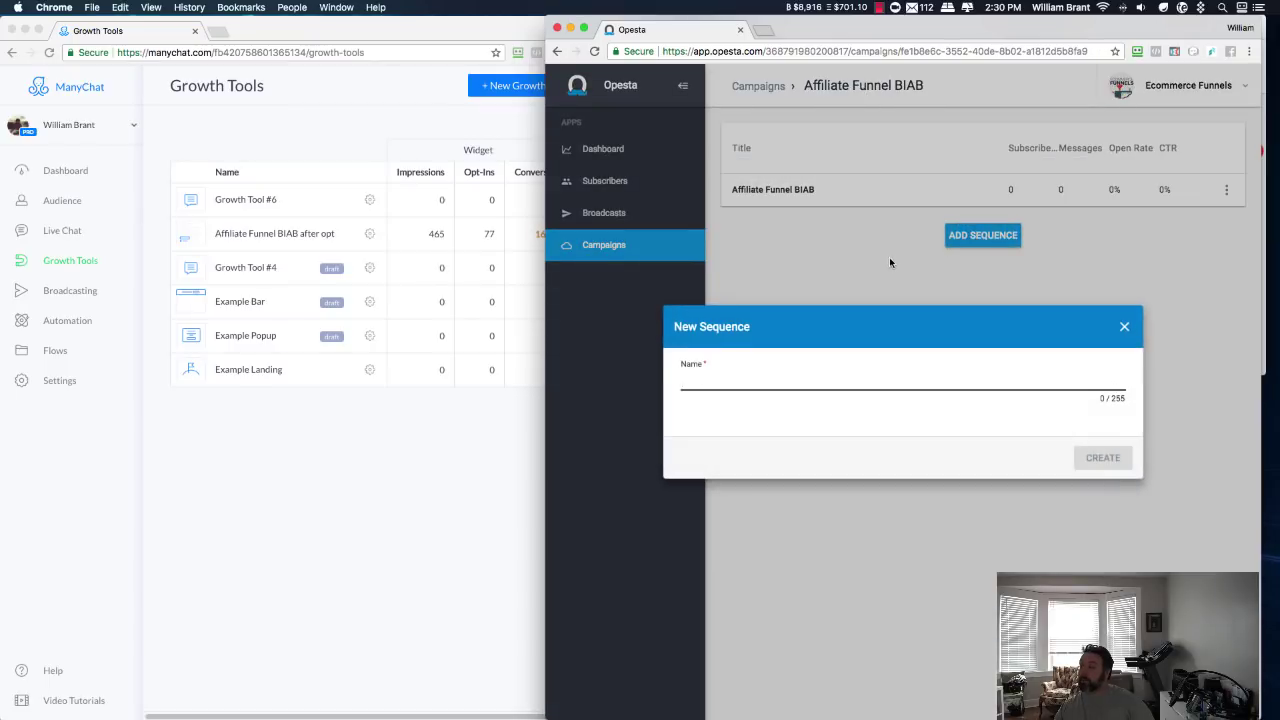
pyautogui.click(889, 257)
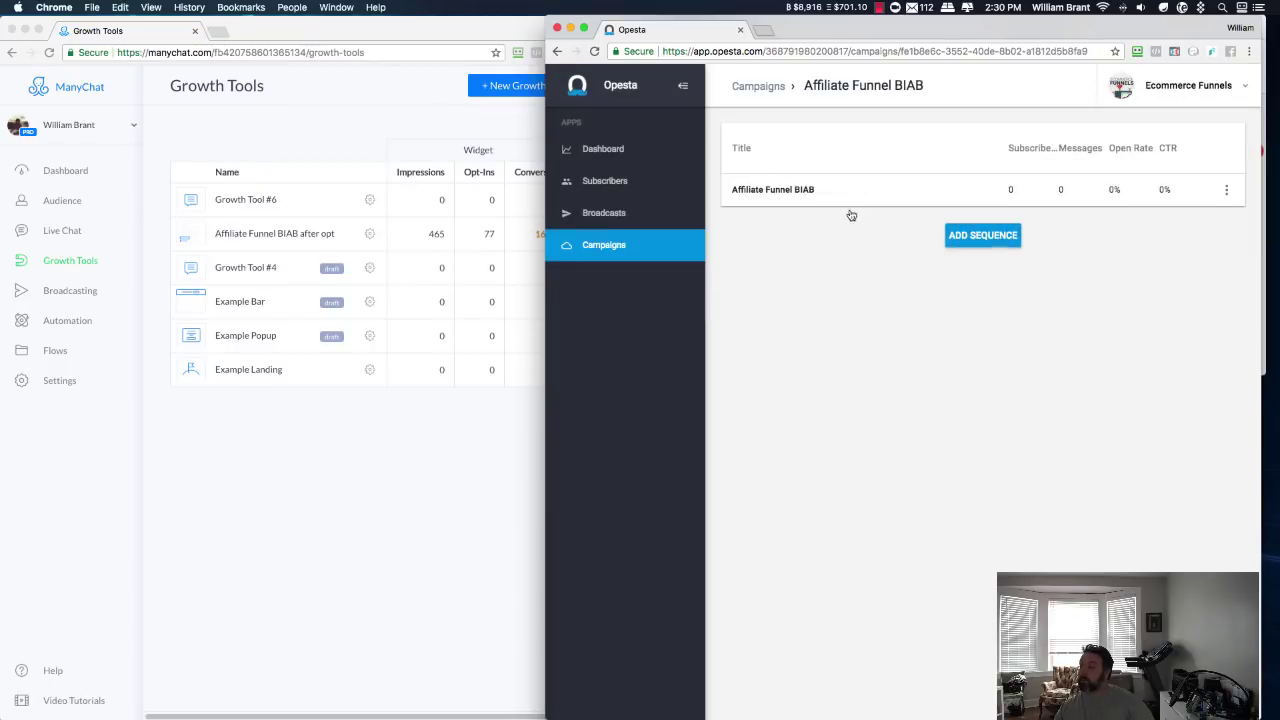
pyautogui.click(1223, 187)
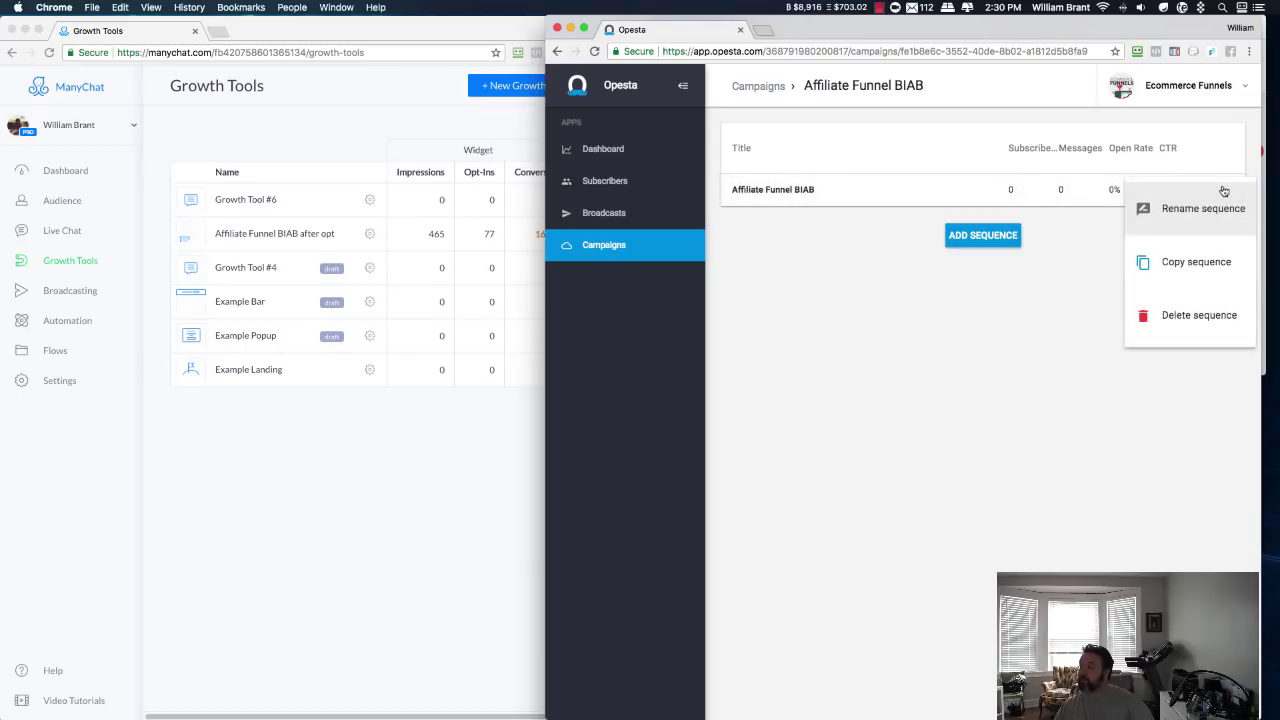
pyautogui.click(803, 193)
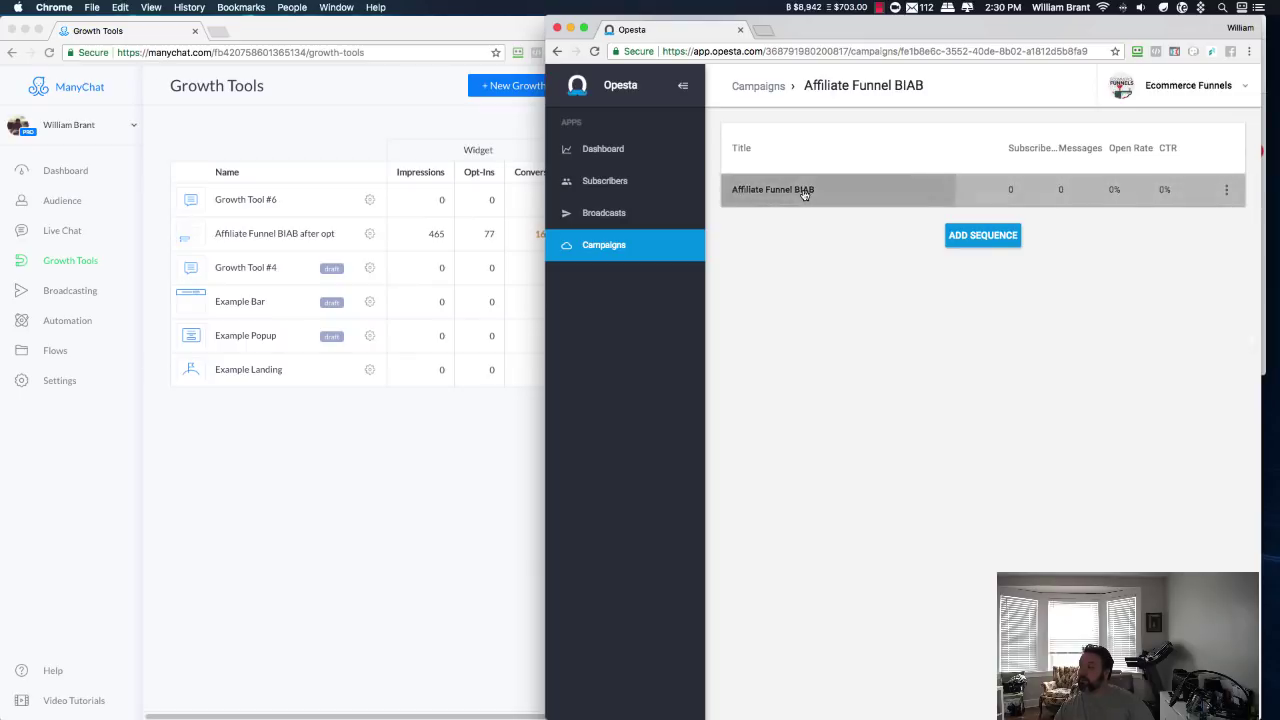
# Start a Button Trigger for the Opesta sequence and open ManyChat's growth tool Affiliate Funnel BIAB after opt for comparison
pyautogui.click(984, 265)
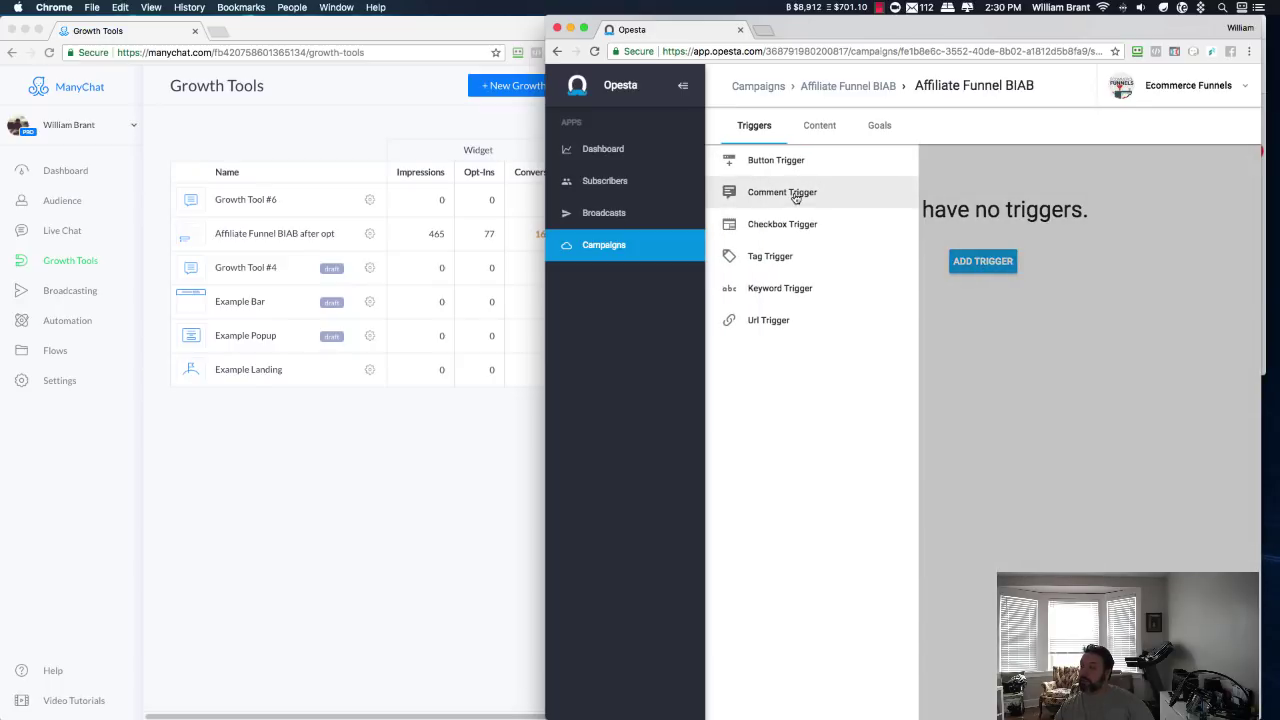
pyautogui.click(773, 163)
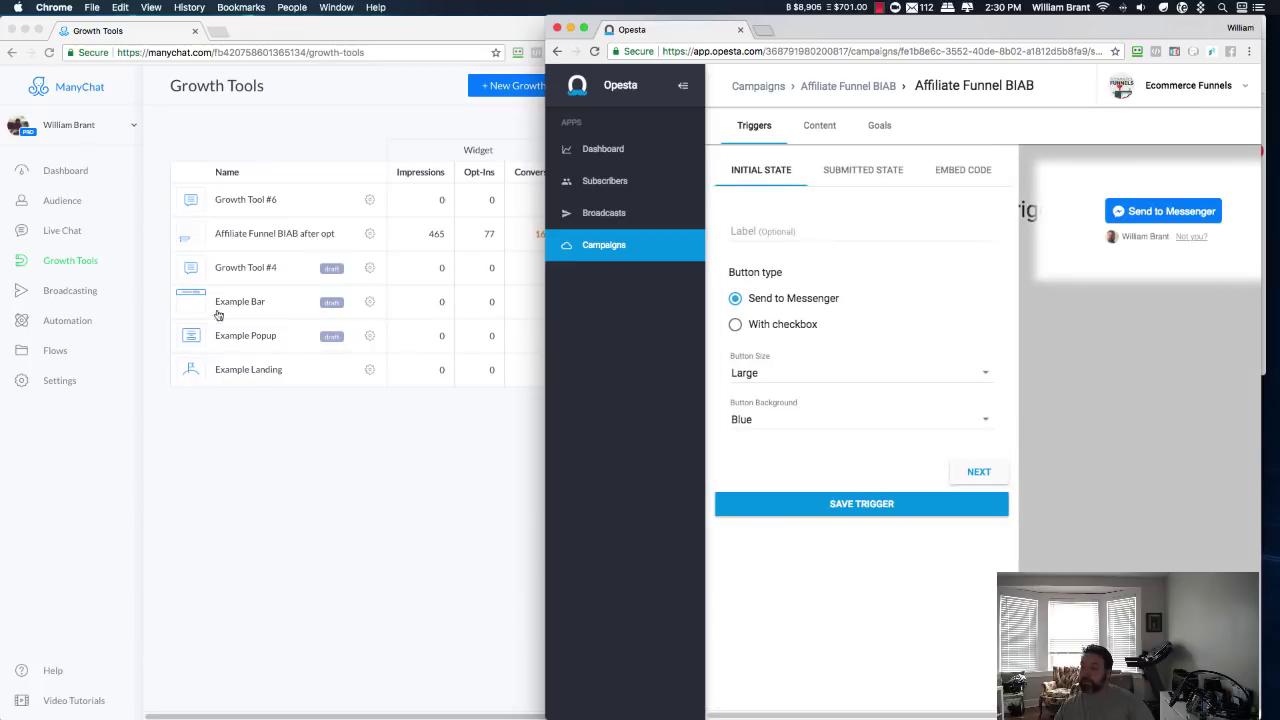
pyautogui.click(244, 240)
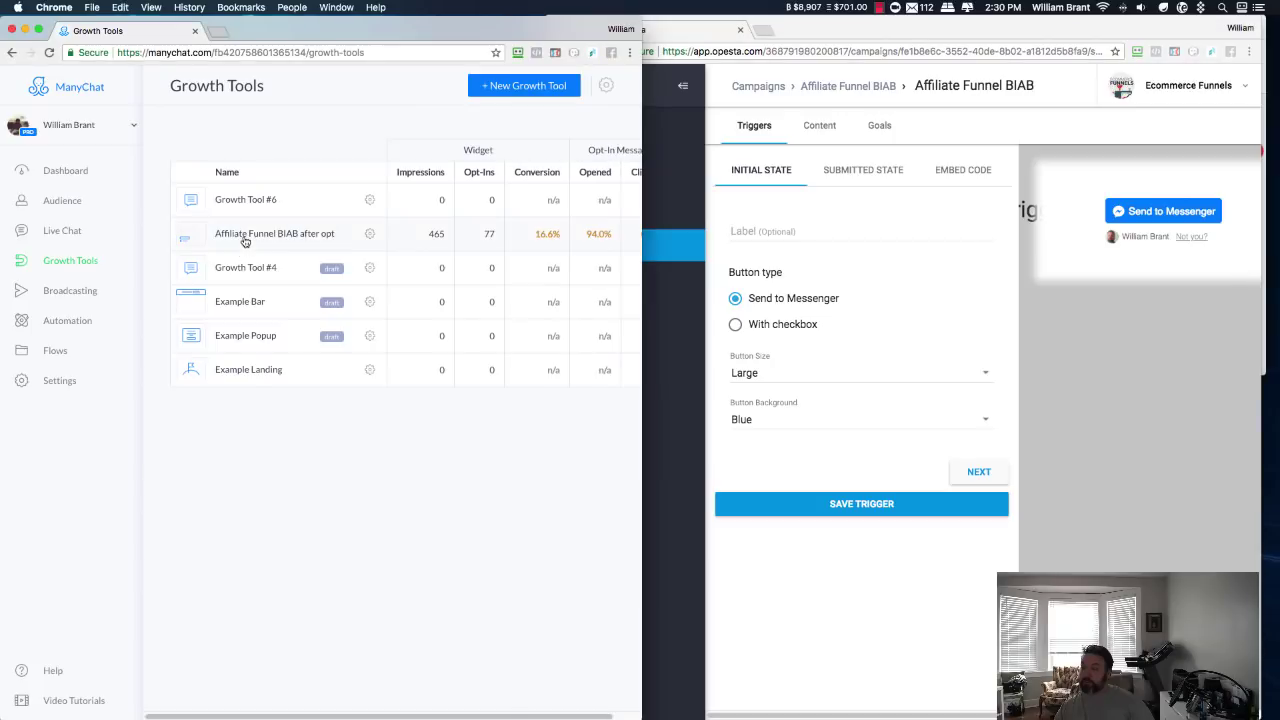
pyautogui.click(244, 237)
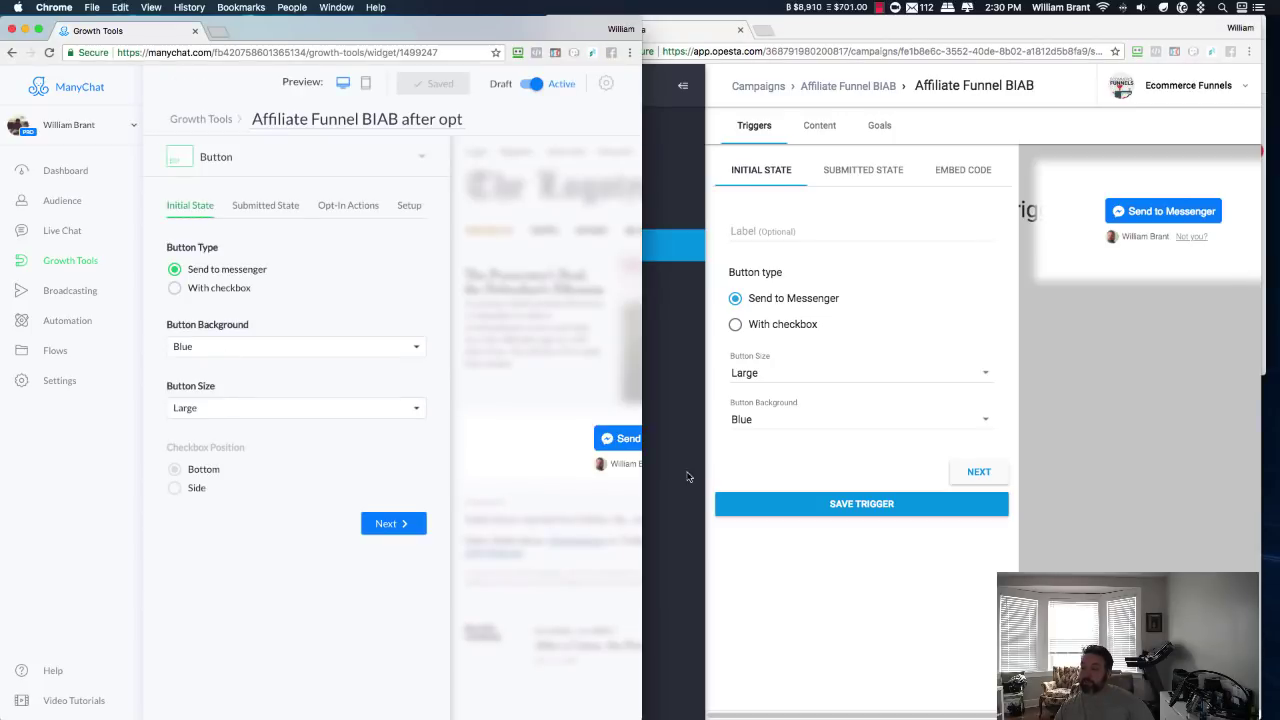
# Try the White button background in ManyChat's growth tool, restore Blue and view the available button sizes
pyautogui.moveTo(641, 477); pyautogui.dragTo(705, 480)
pyautogui.click(263, 346)
pyautogui.click(262, 357)
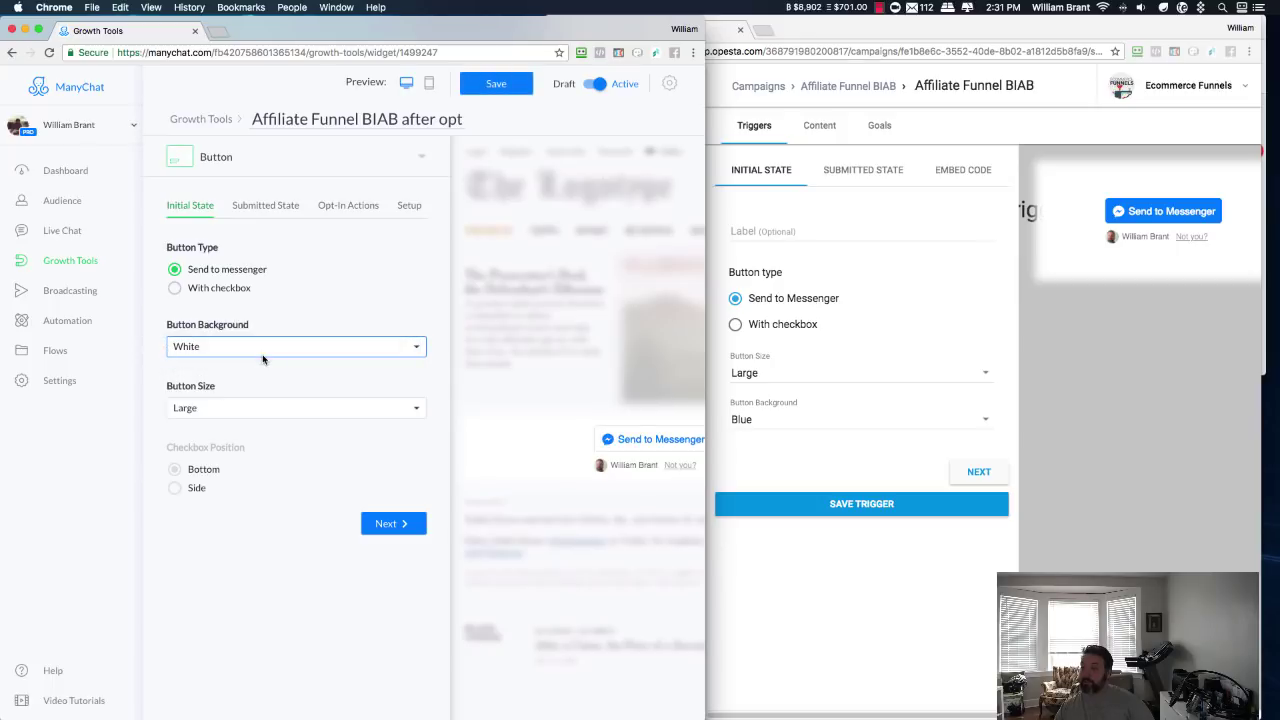
pyautogui.click(270, 346)
pyautogui.click(269, 333)
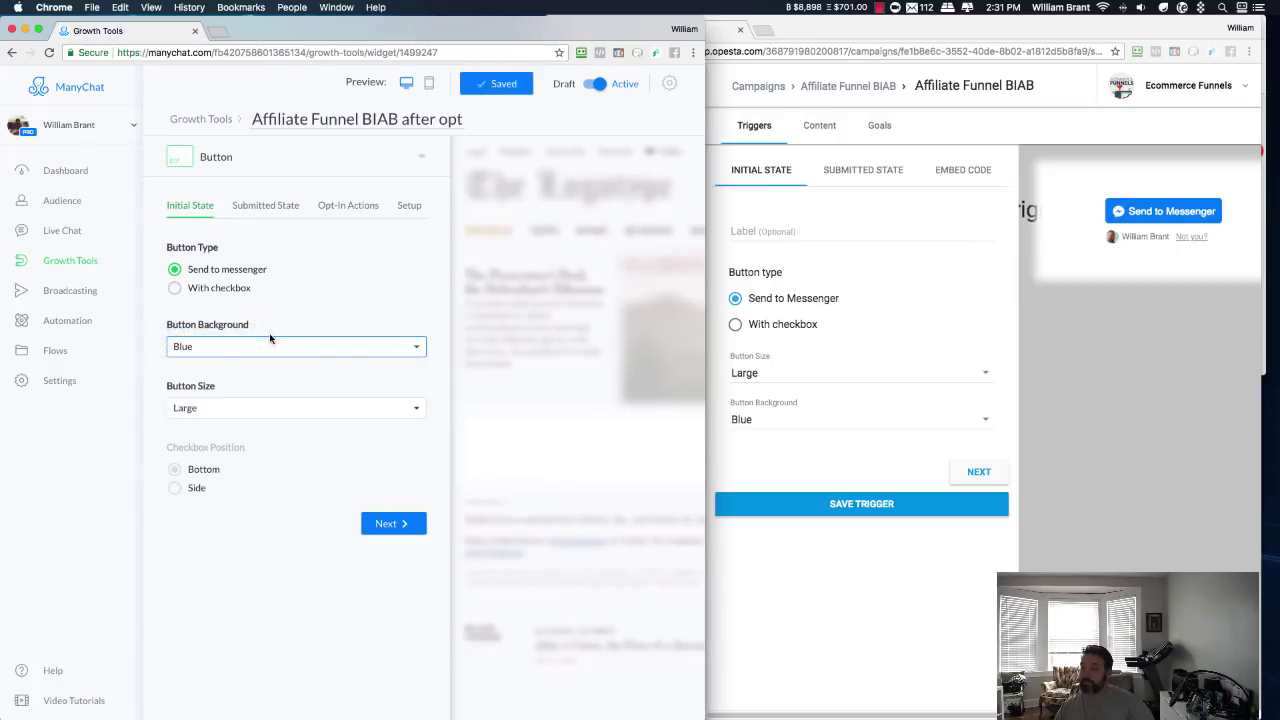
pyautogui.click(265, 410)
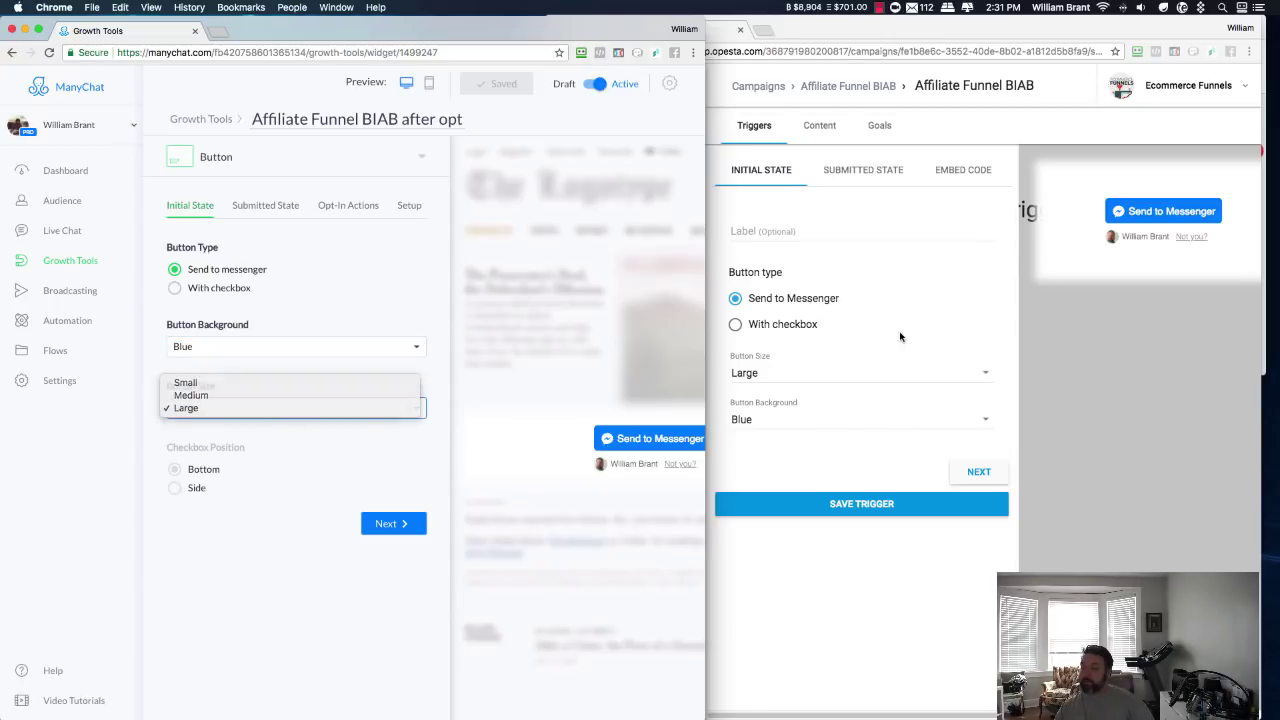
pyautogui.click(943, 366)
# Try the White background and the With checkbox type on Opesta's button trigger, restoring Blue and Send to Messenger
pyautogui.click(1118, 452)
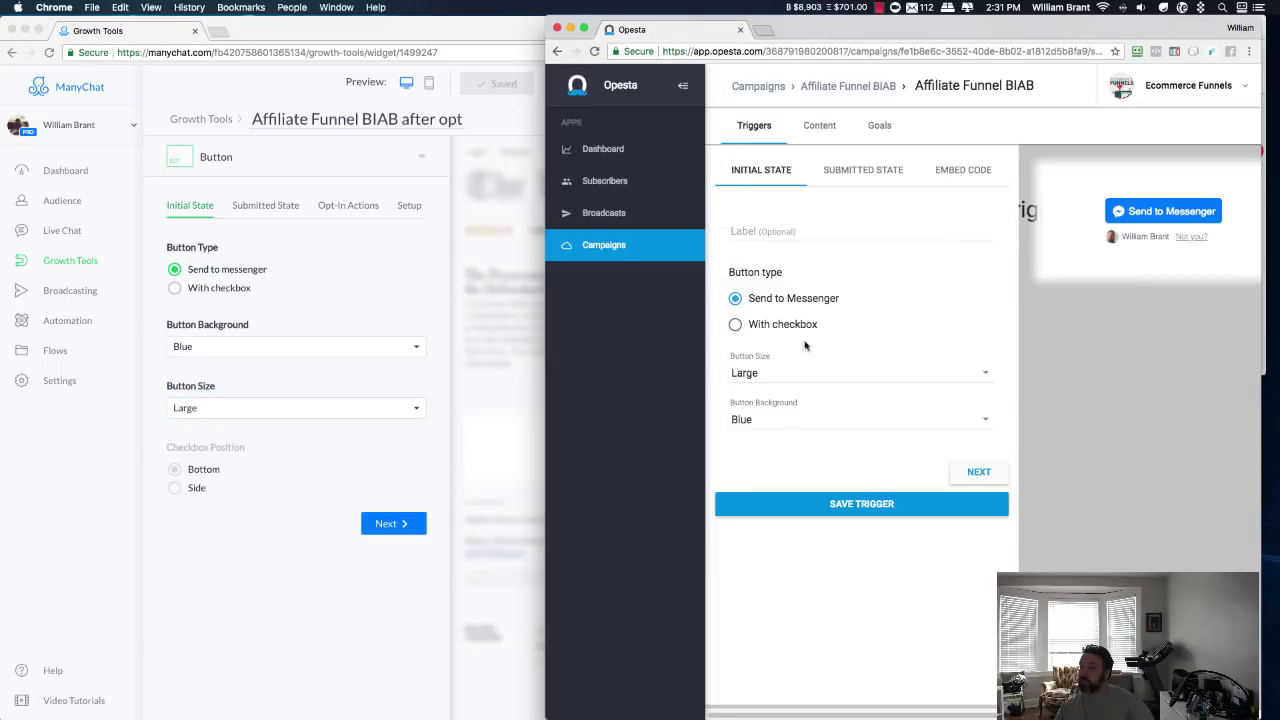
pyautogui.click(834, 421)
pyautogui.click(805, 455)
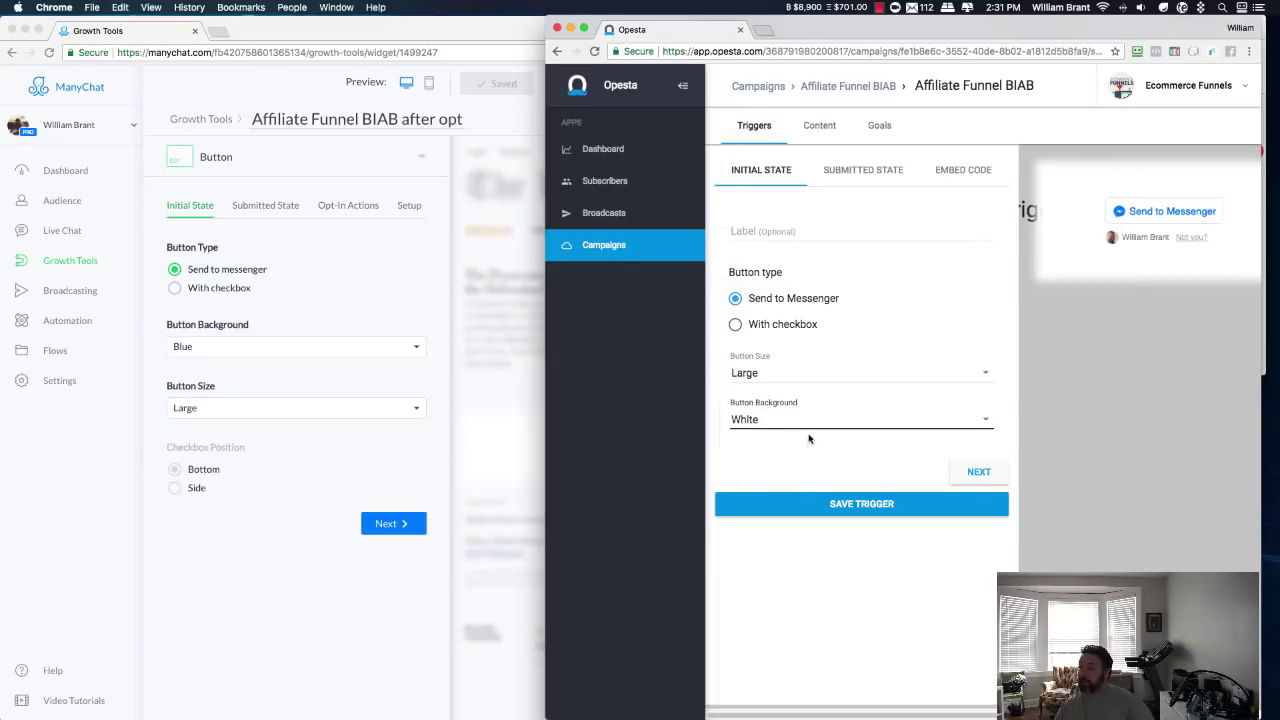
pyautogui.click(811, 424)
pyautogui.click(786, 390)
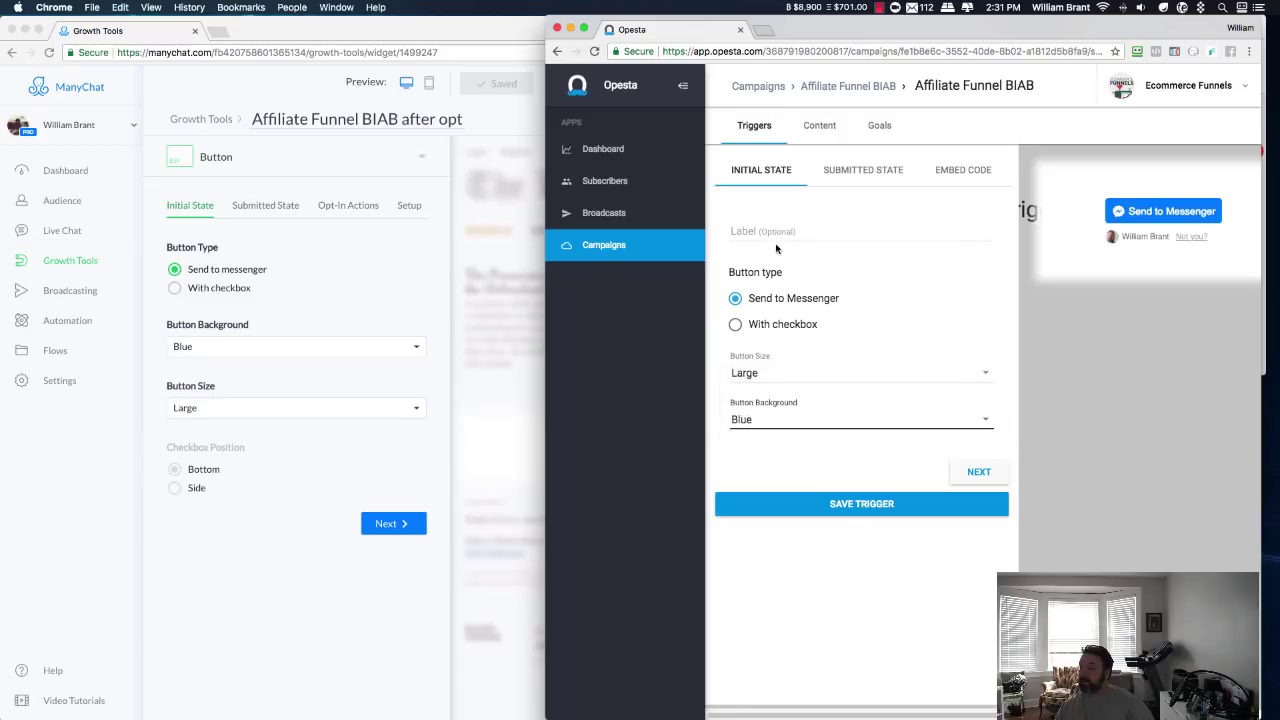
pyautogui.click(781, 326)
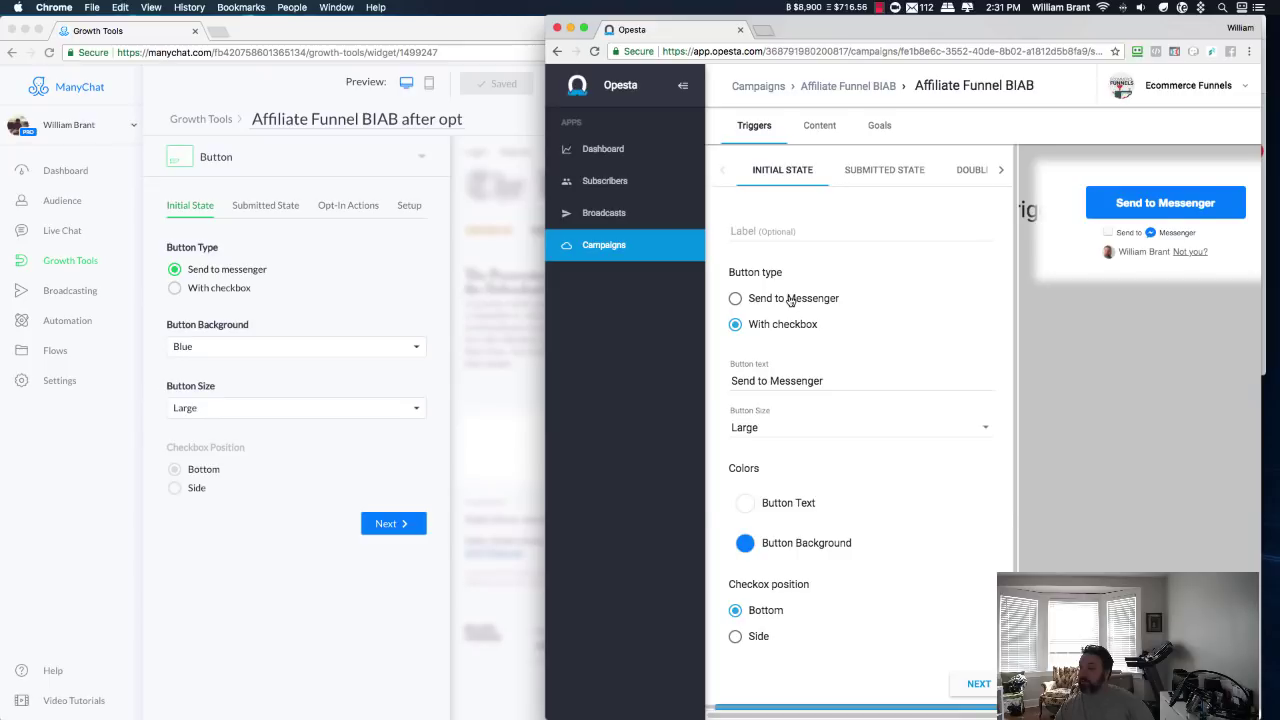
pyautogui.click(790, 301)
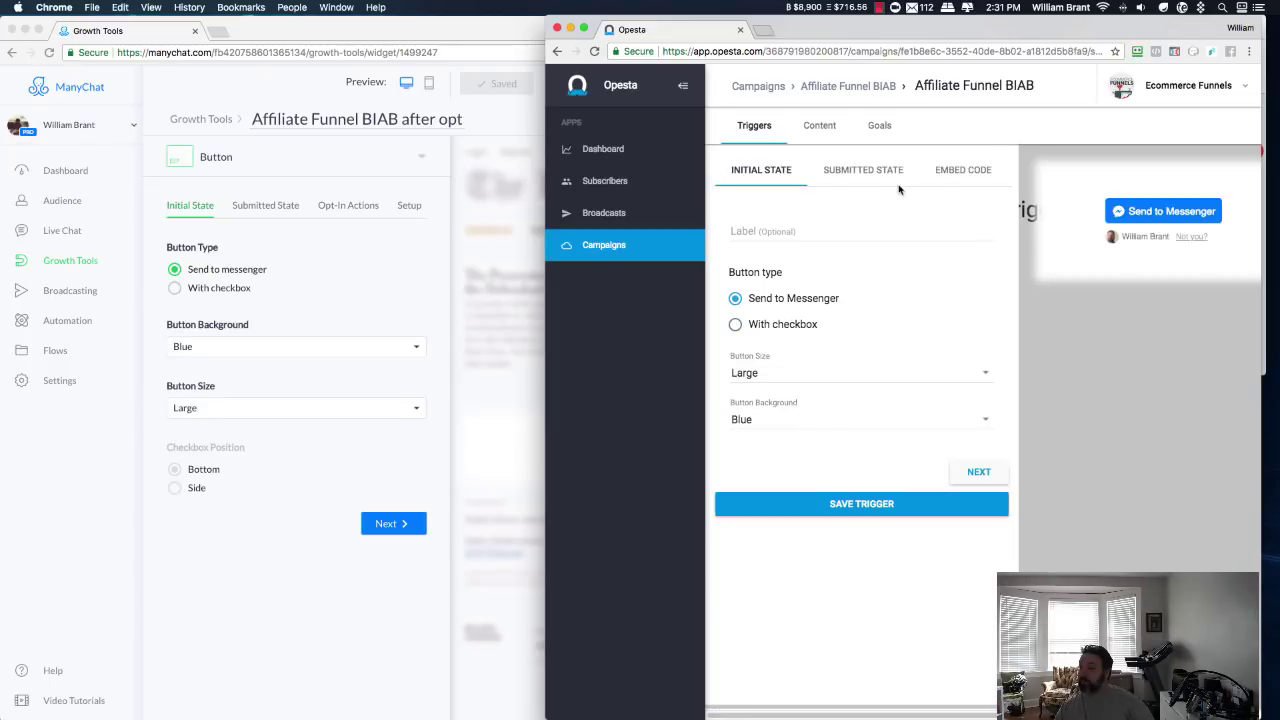
# Label the button trigger "clicked the button" and open its submitted state settings
pyautogui.click(781, 233)
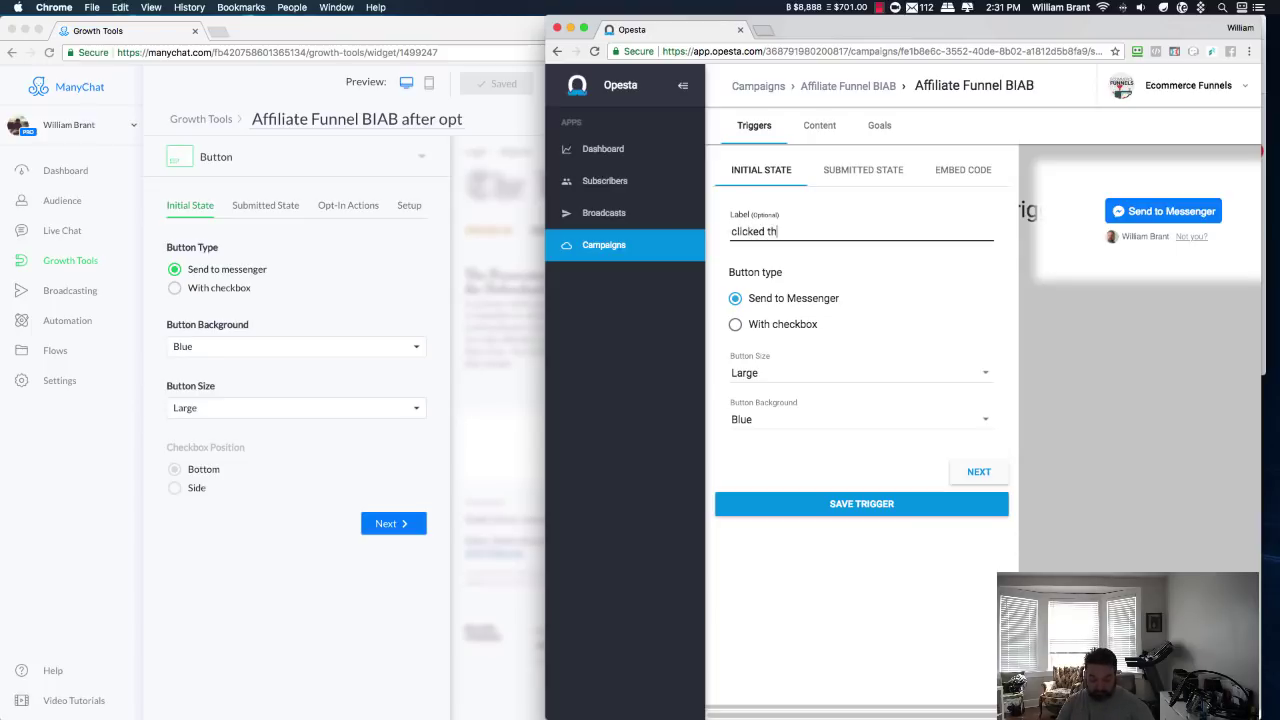
pyautogui.write('clicked the button')
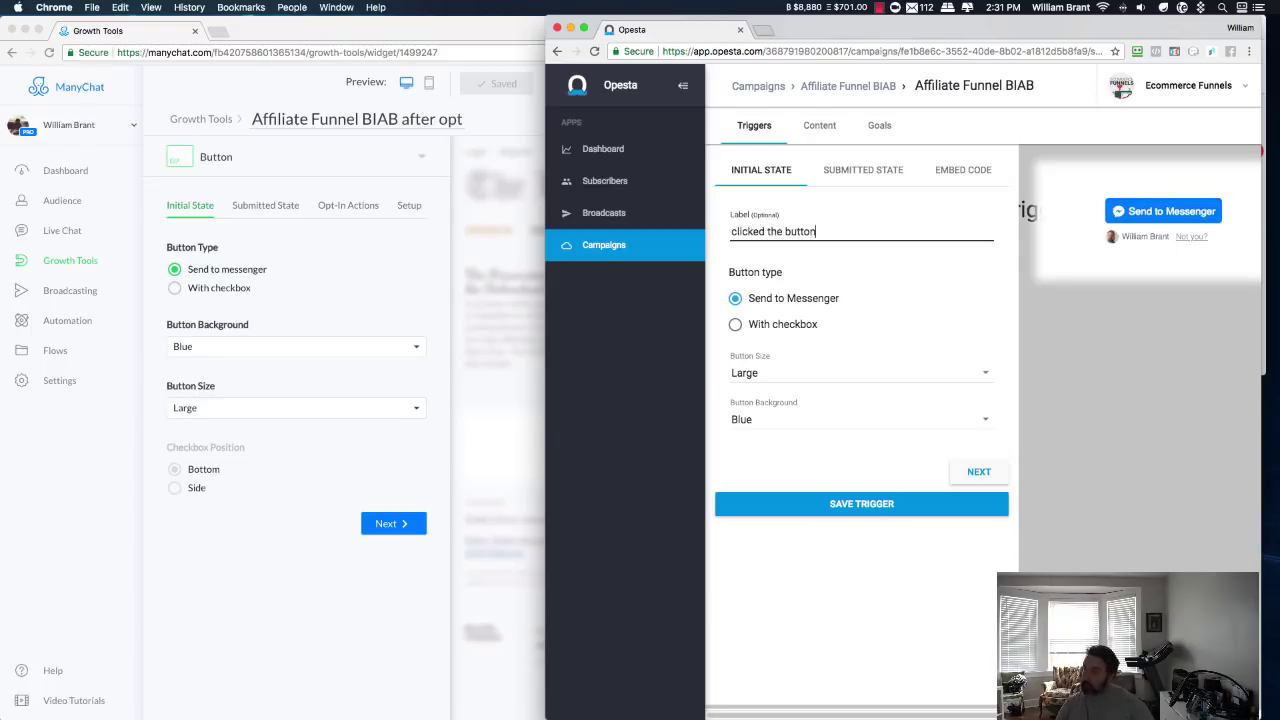
pyautogui.click(865, 171)
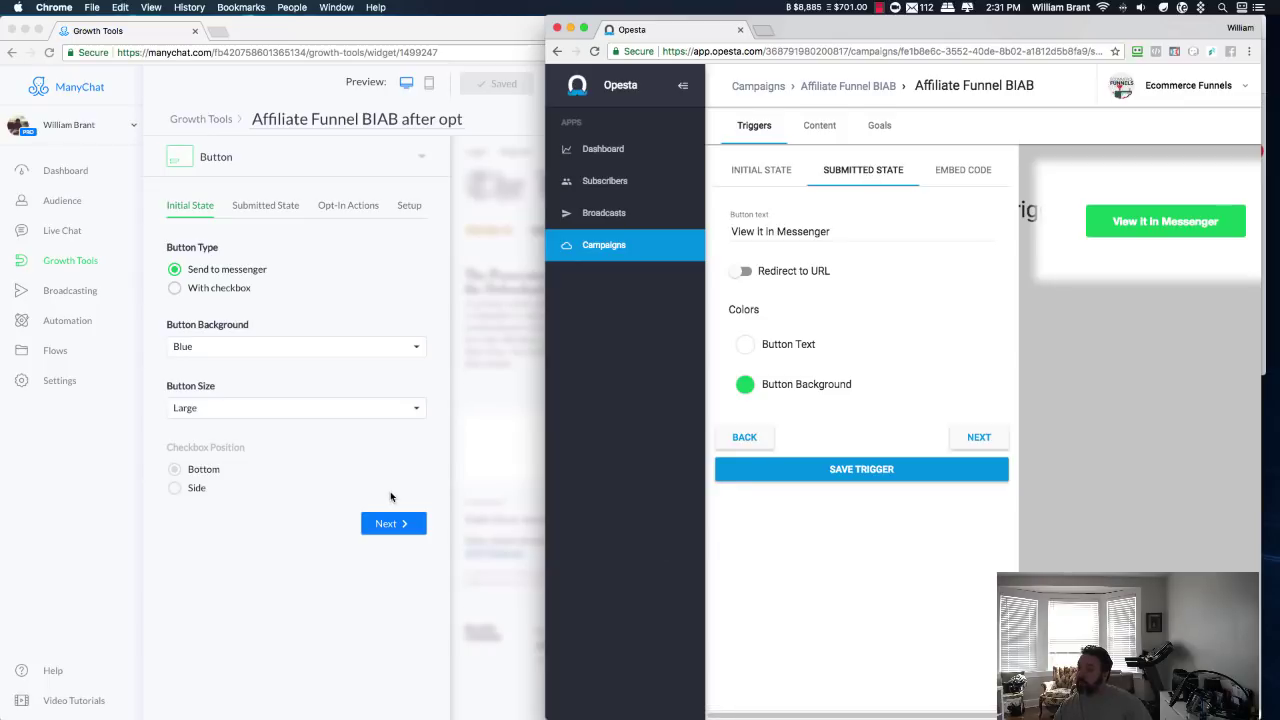
# Open ManyChat's submitted state settings and examine the Button Text colour options of Opesta's button trigger for comparison
pyautogui.click(394, 492)
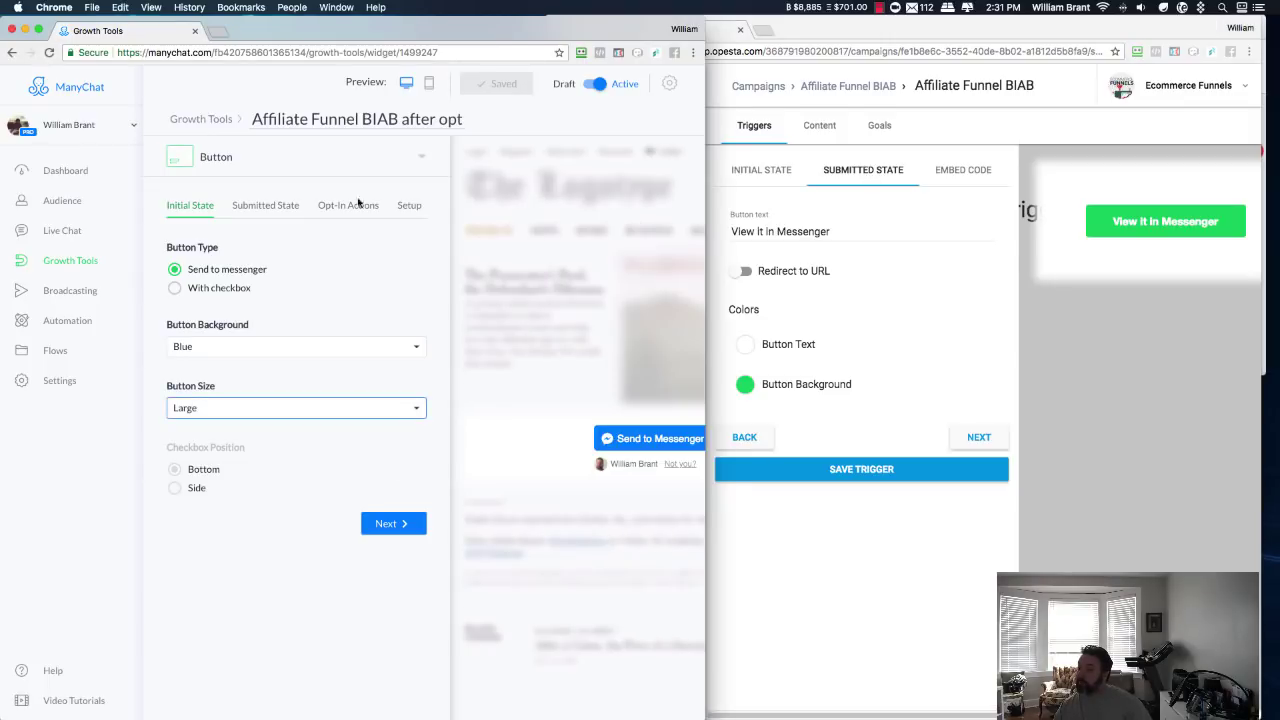
pyautogui.click(265, 208)
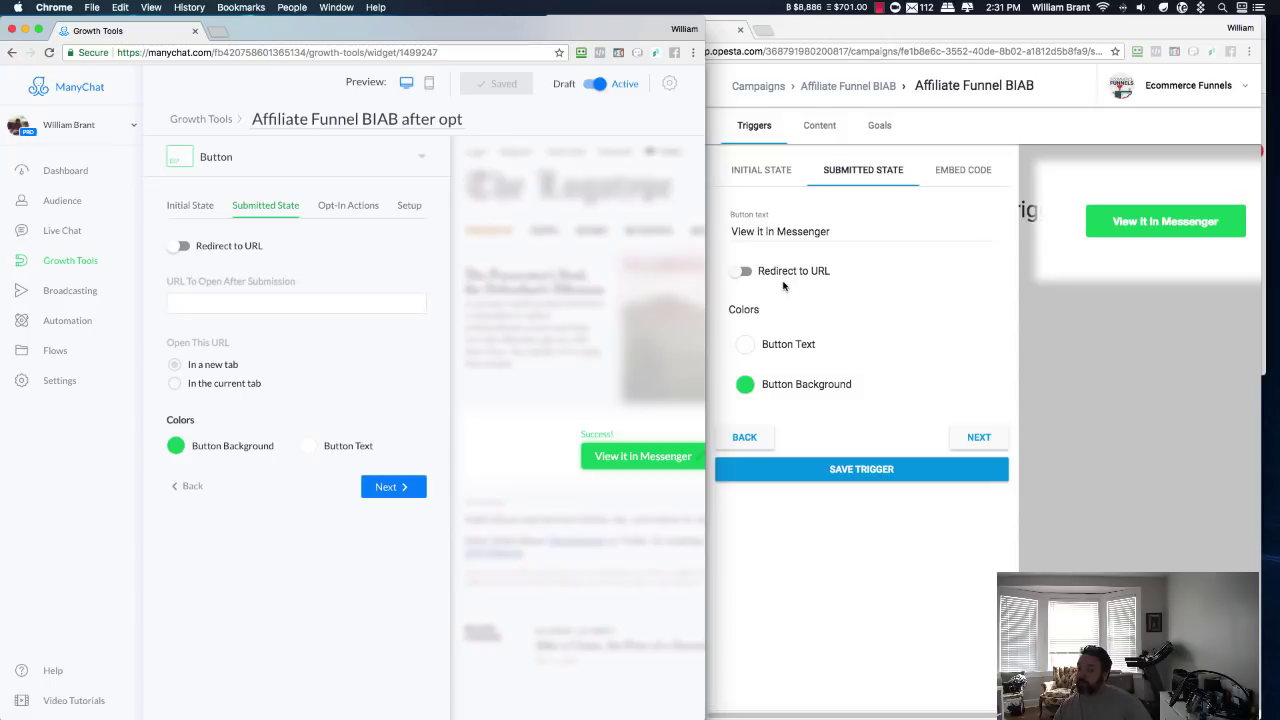
pyautogui.click(747, 349)
pyautogui.click(747, 346)
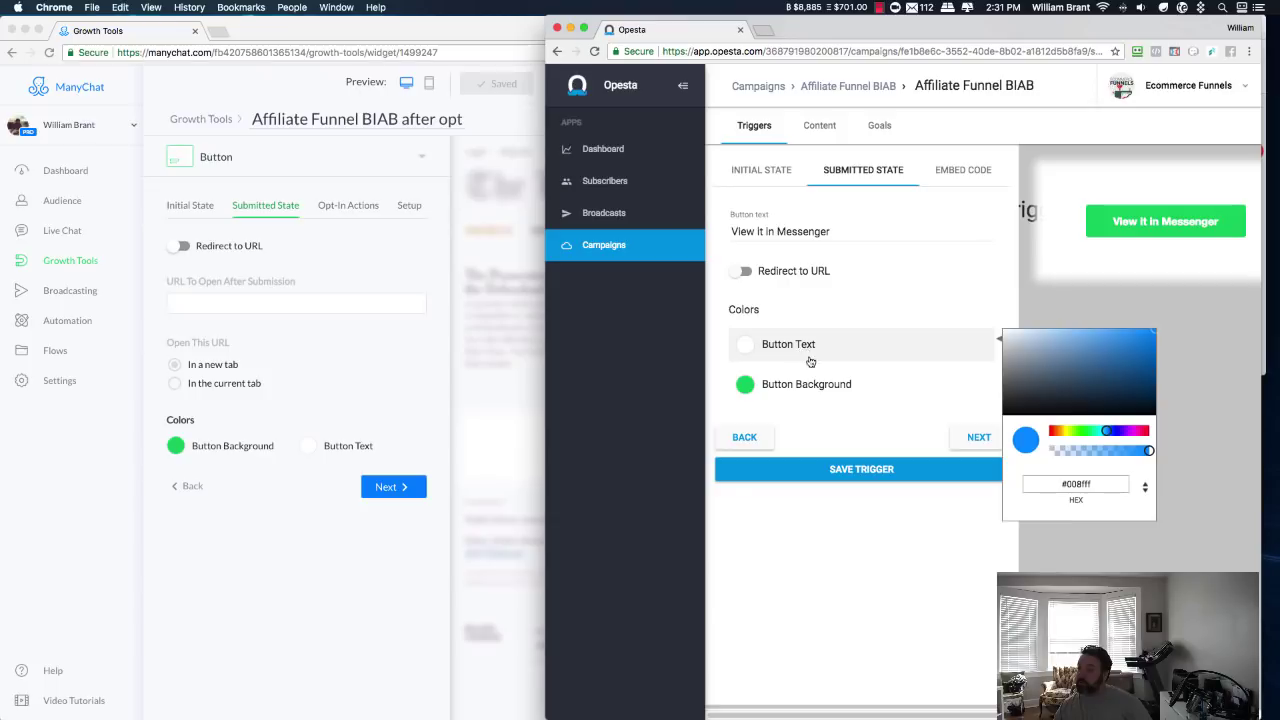
pyautogui.click(797, 544)
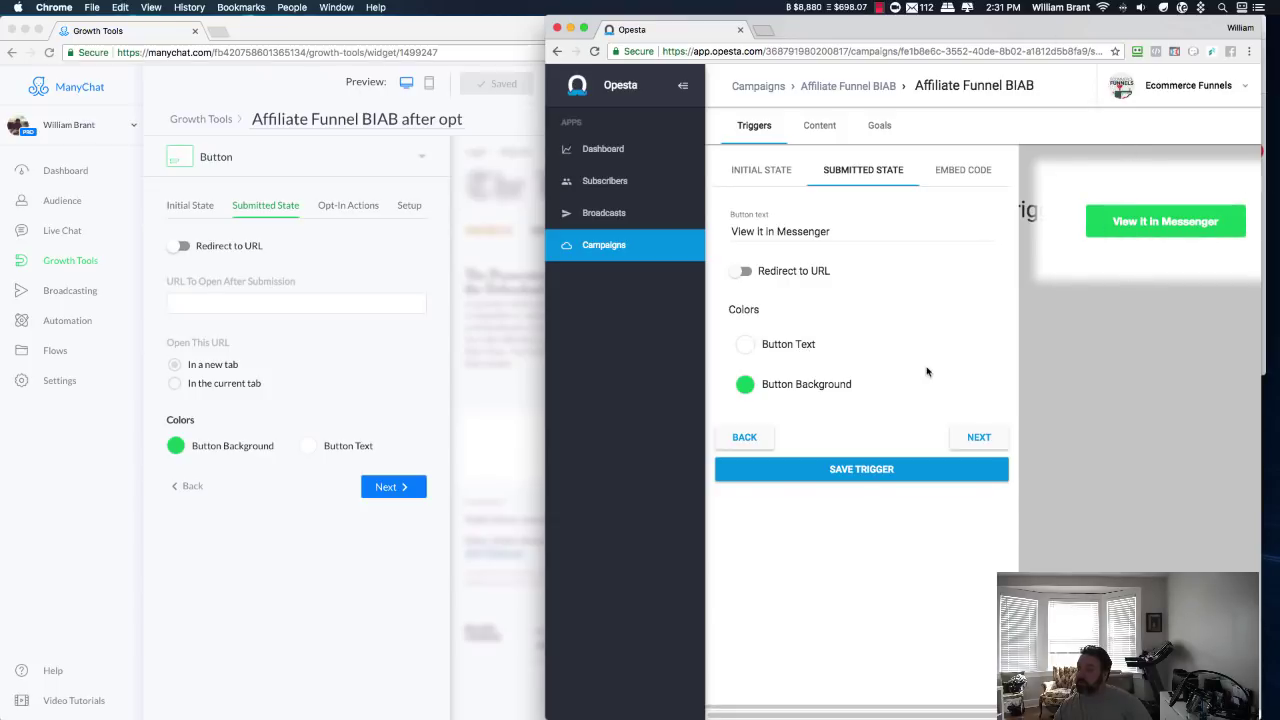
# View and select the embed code of Opesta's button trigger, and save and close the trigger
pyautogui.click(952, 171)
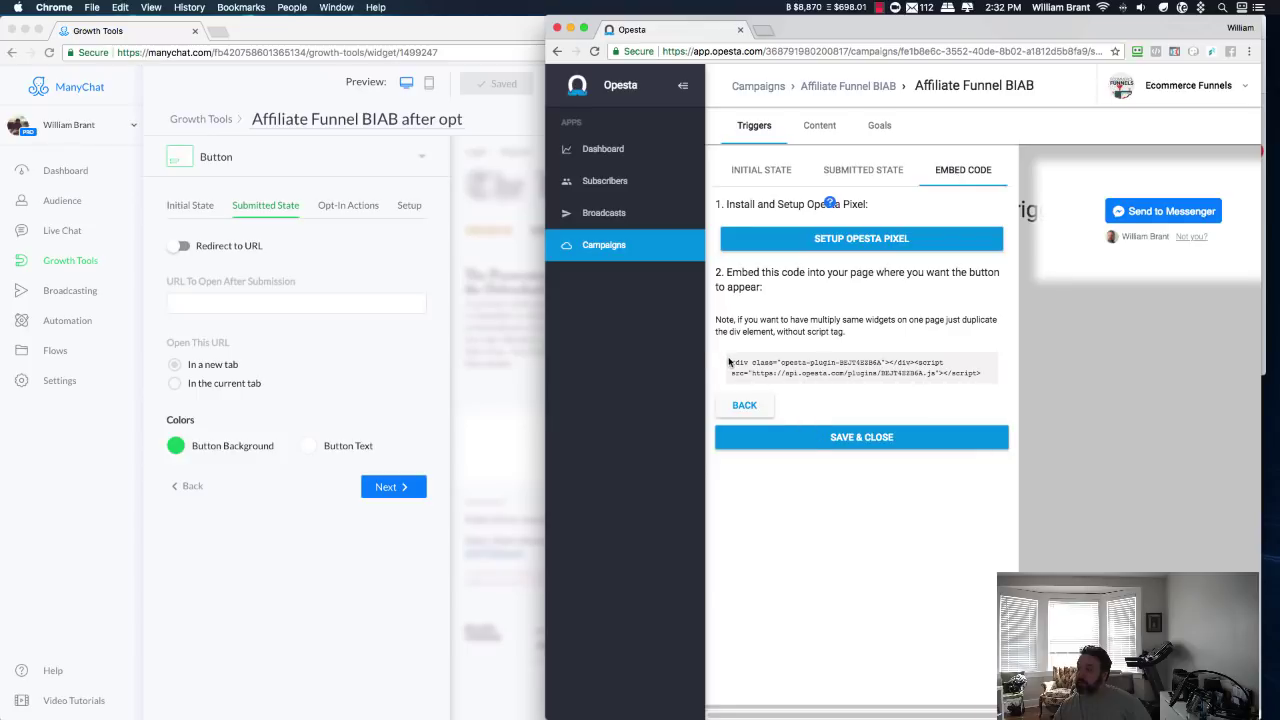
pyautogui.click(829, 362)
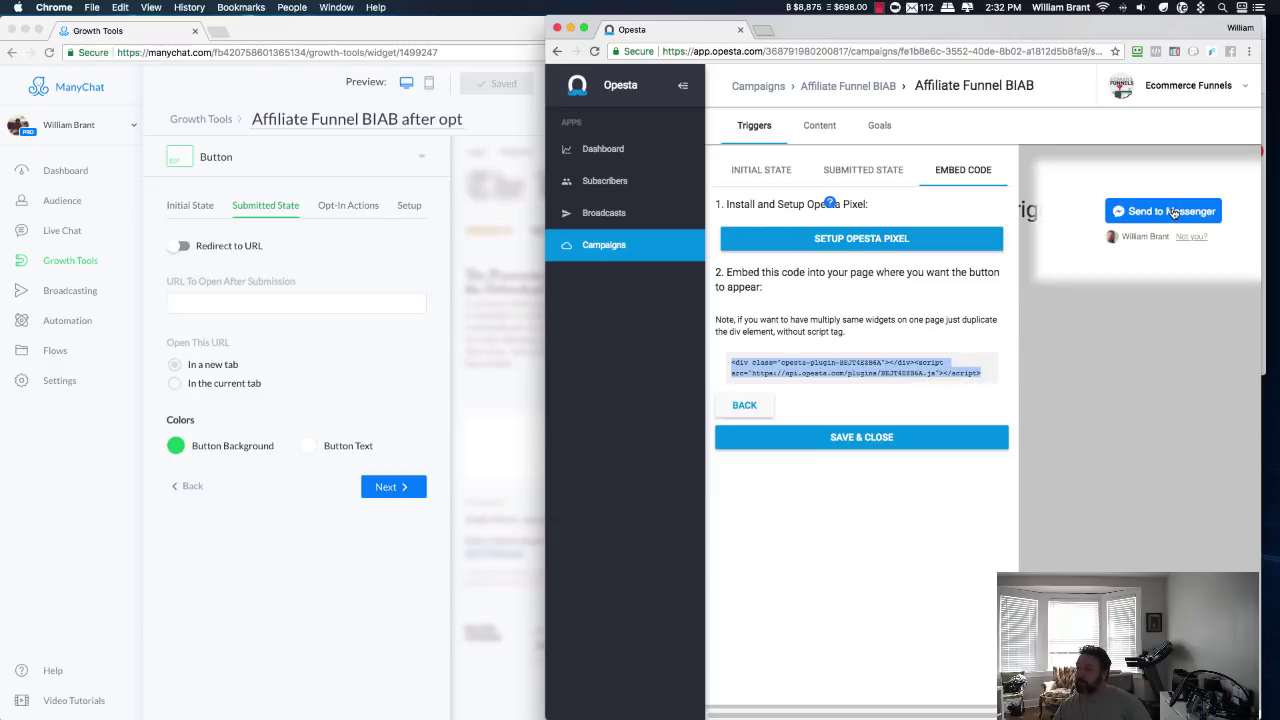
pyautogui.click(433, 592)
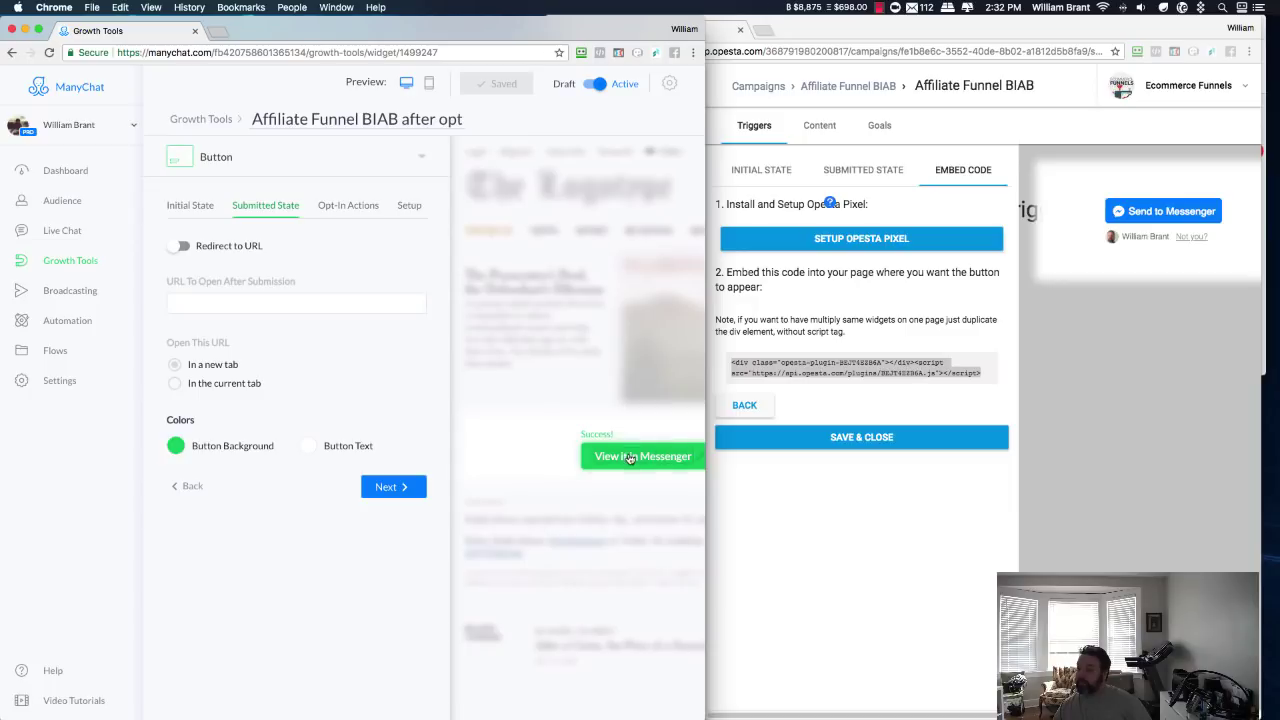
pyautogui.click(813, 553)
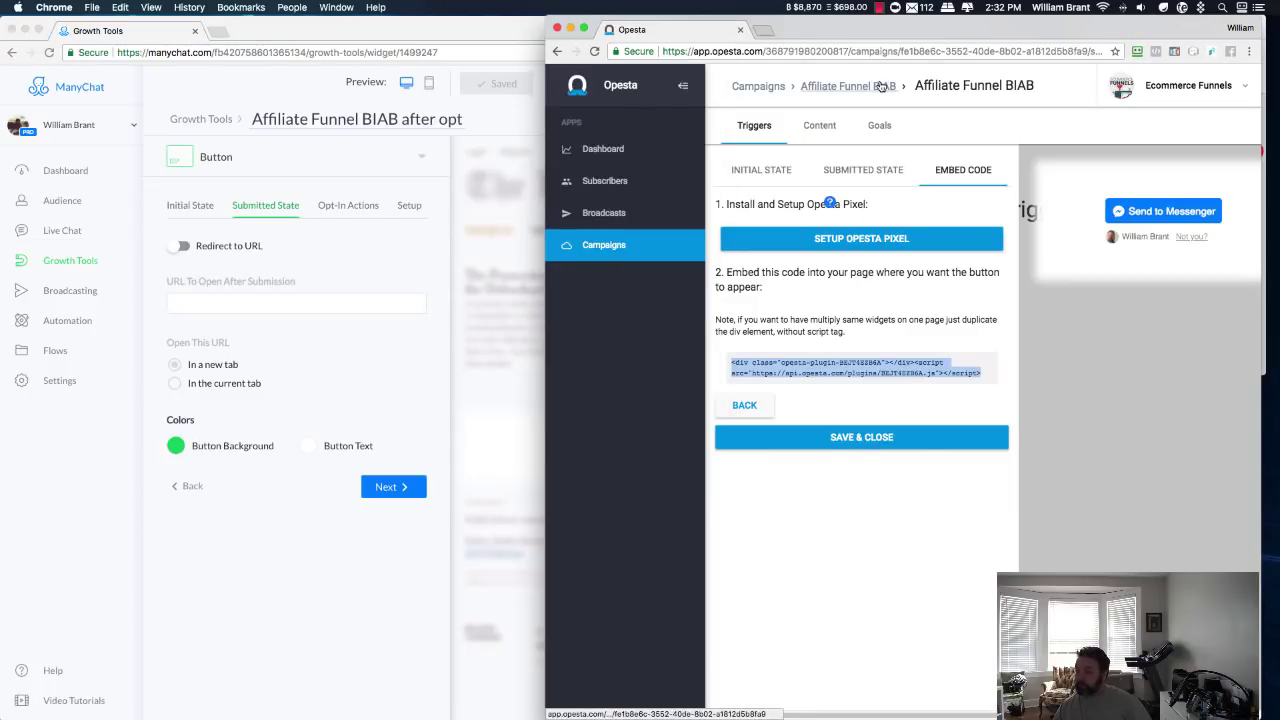
pyautogui.click(888, 437)
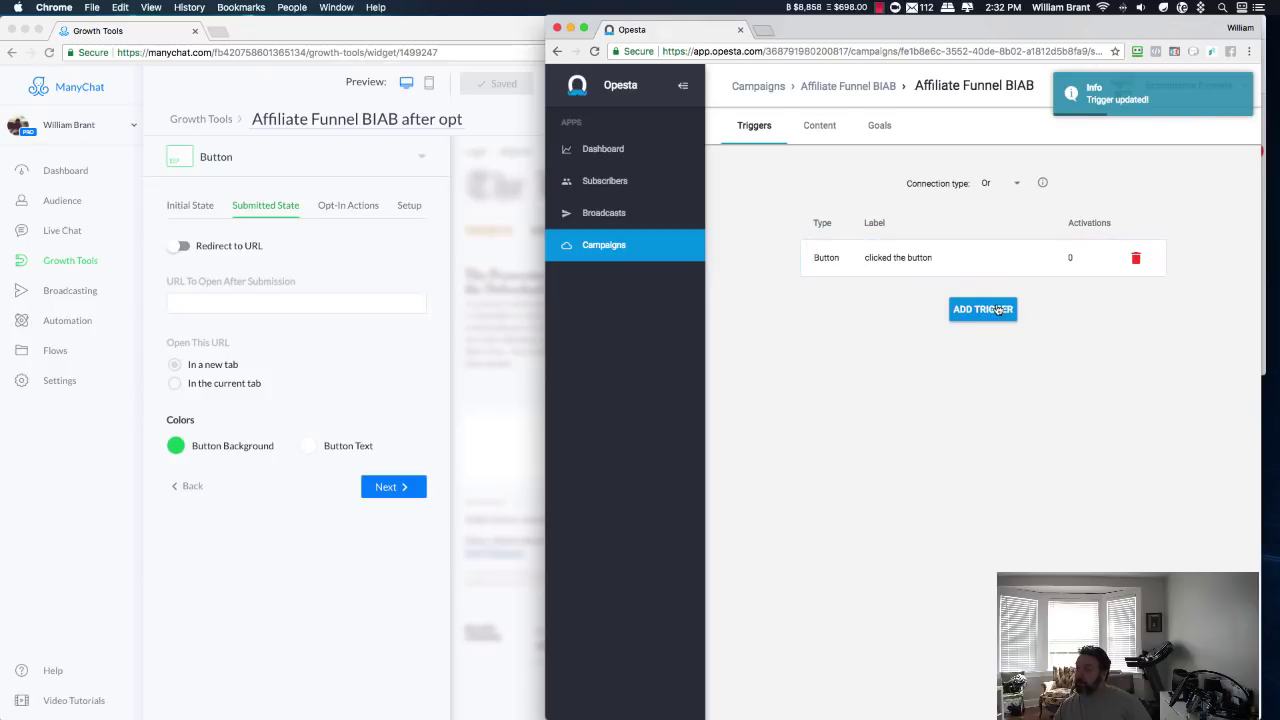
# View Opesta's available trigger types and add a Message to the Affiliate Funnel BIAB sequence's content
pyautogui.click(997, 309)
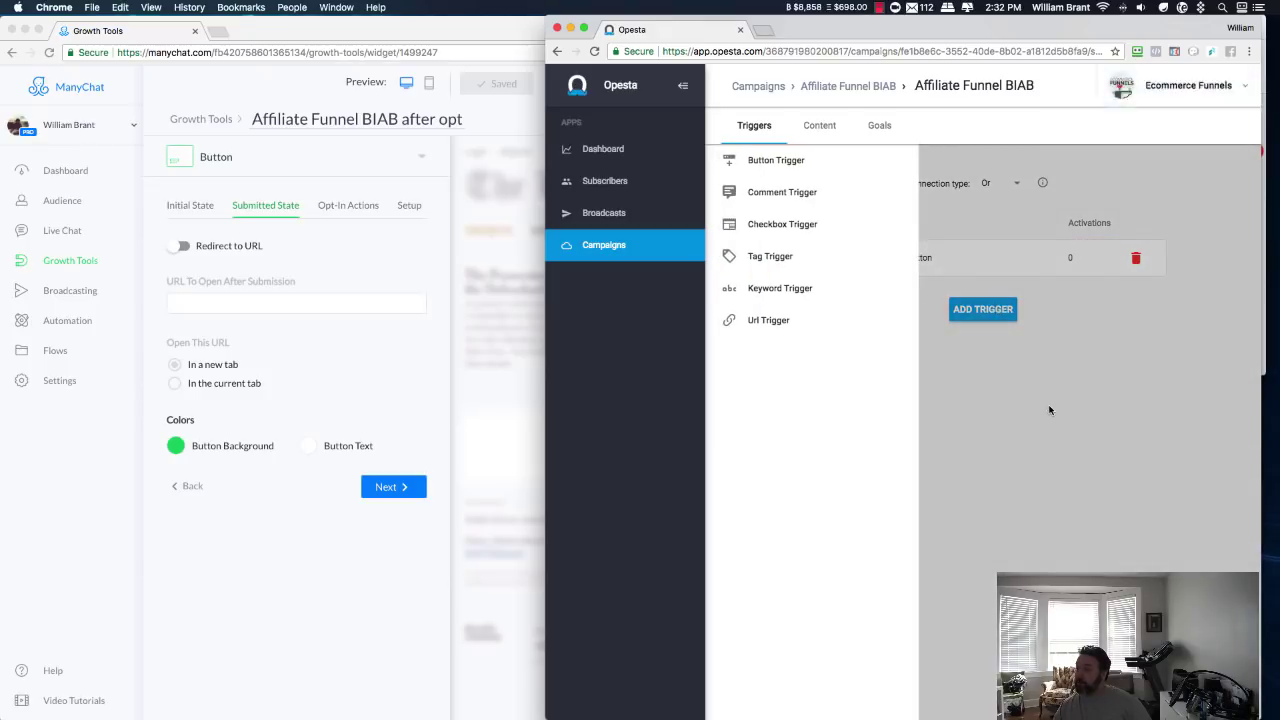
pyautogui.click(1049, 409)
pyautogui.click(826, 126)
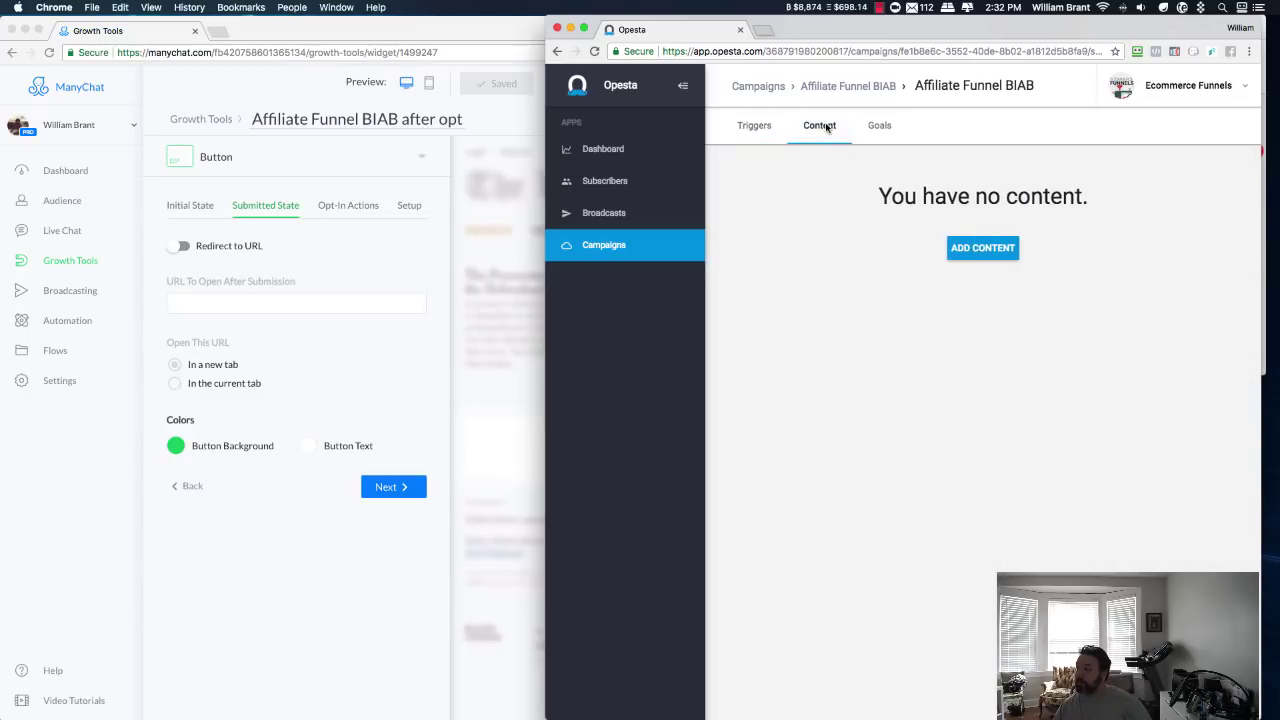
pyautogui.click(977, 249)
pyautogui.click(983, 307)
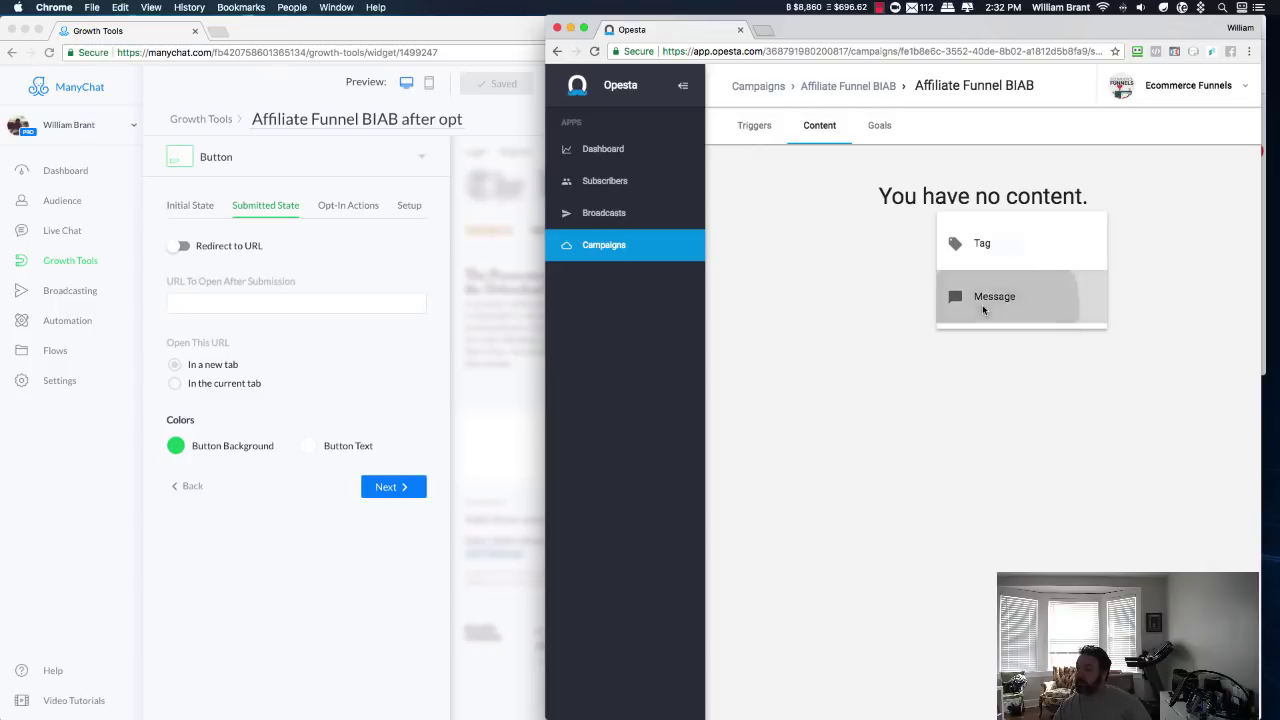
# Switch to ManyChat and open its Affiliate Funnel BIAB automation sequence for comparison
pyautogui.click(227, 608)
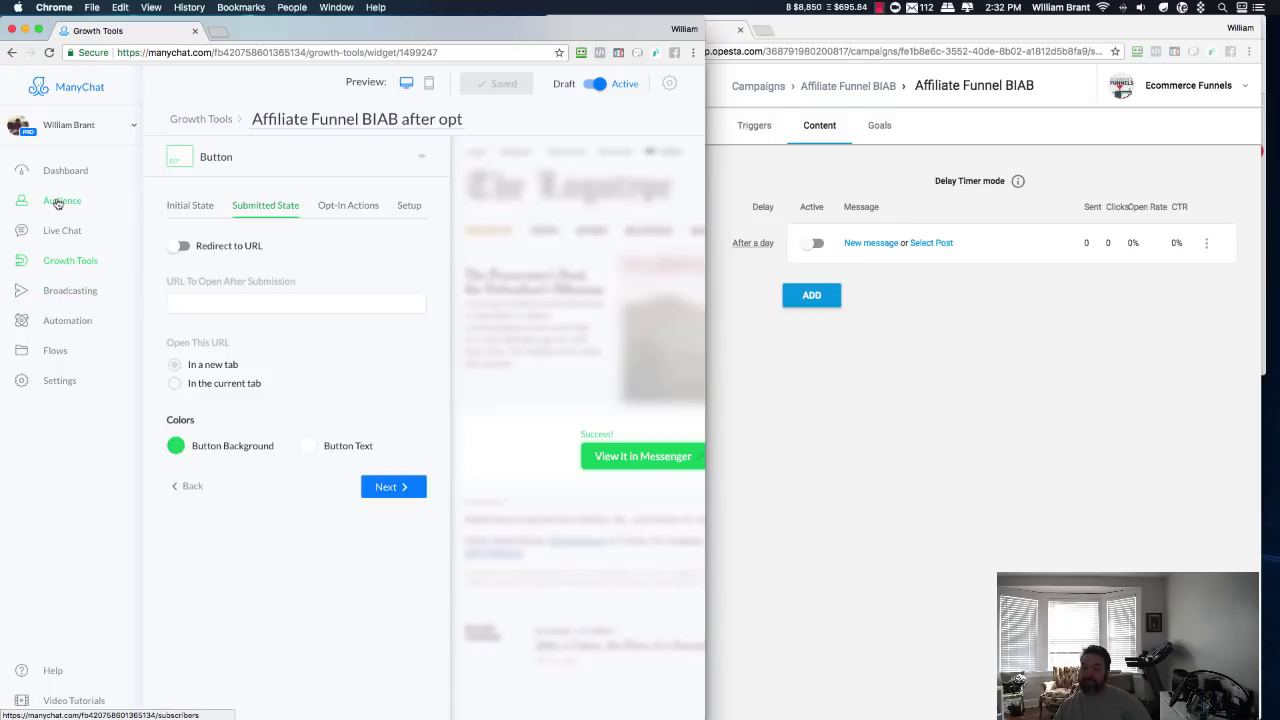
pyautogui.click(64, 322)
pyautogui.click(66, 452)
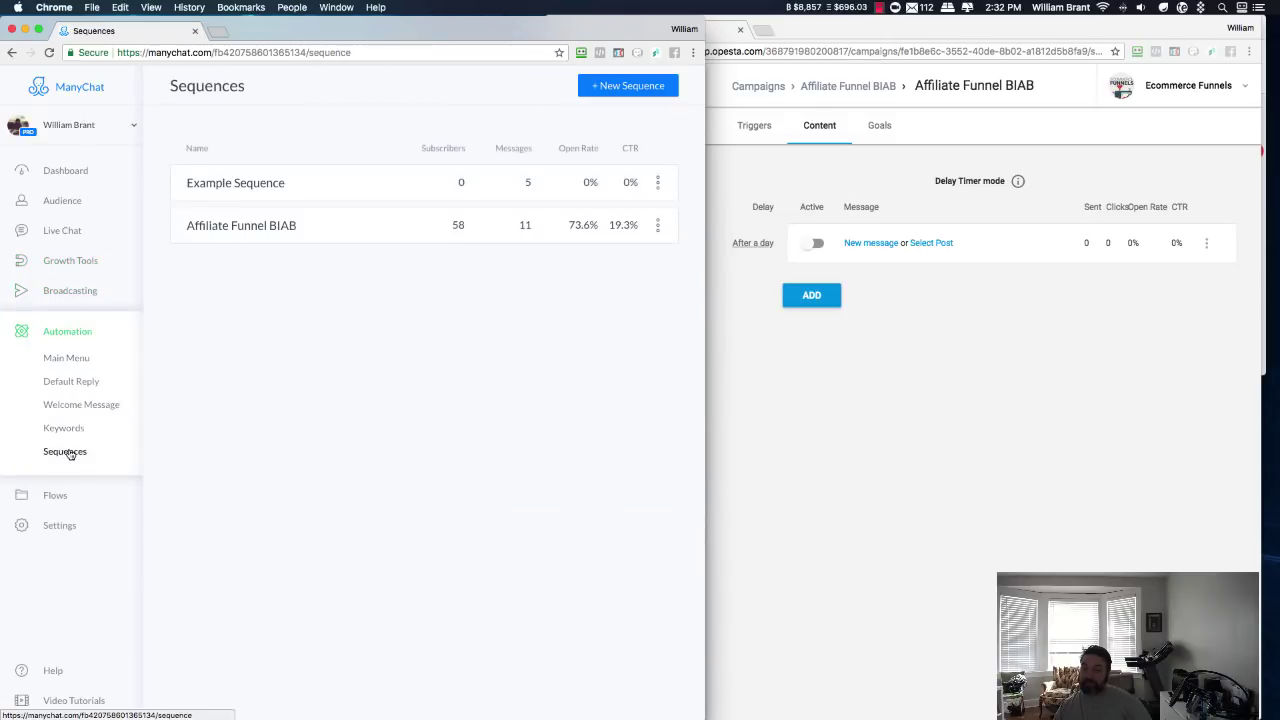
pyautogui.click(290, 223)
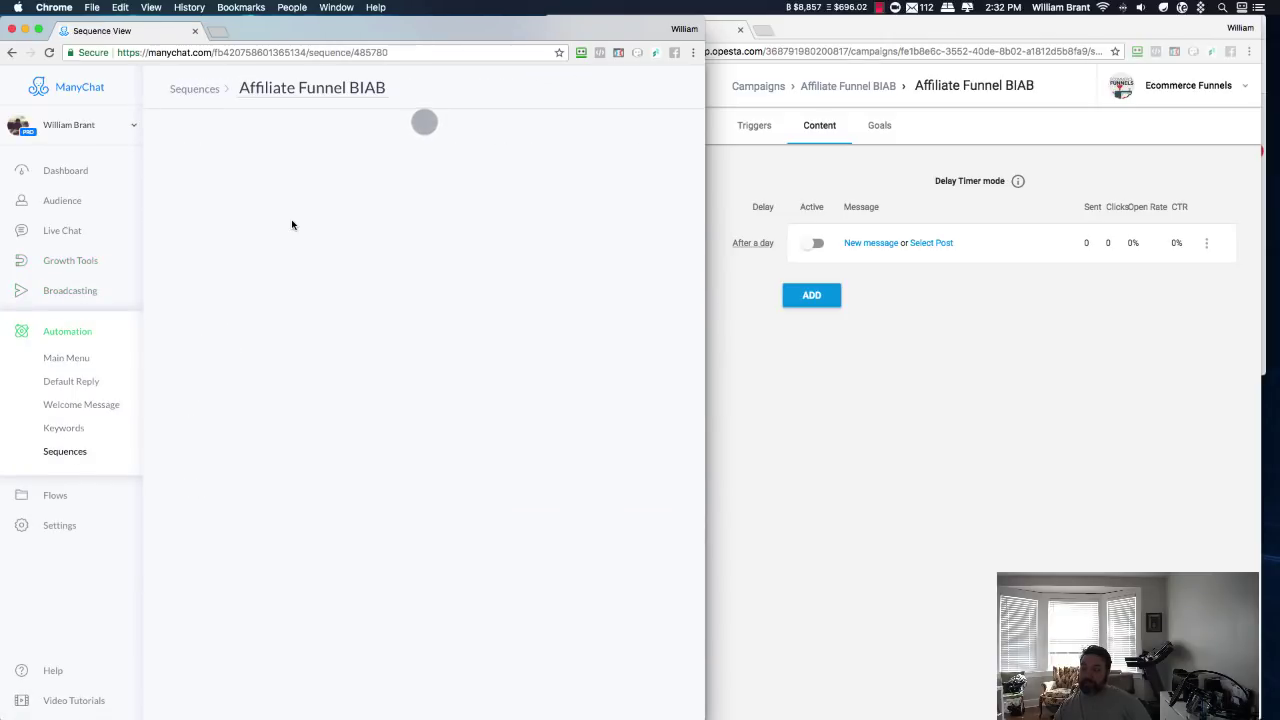
# Set the first Opesta message's delay to at least 2 minutes and confirm the delay settings
pyautogui.click(749, 240)
pyautogui.click(750, 242)
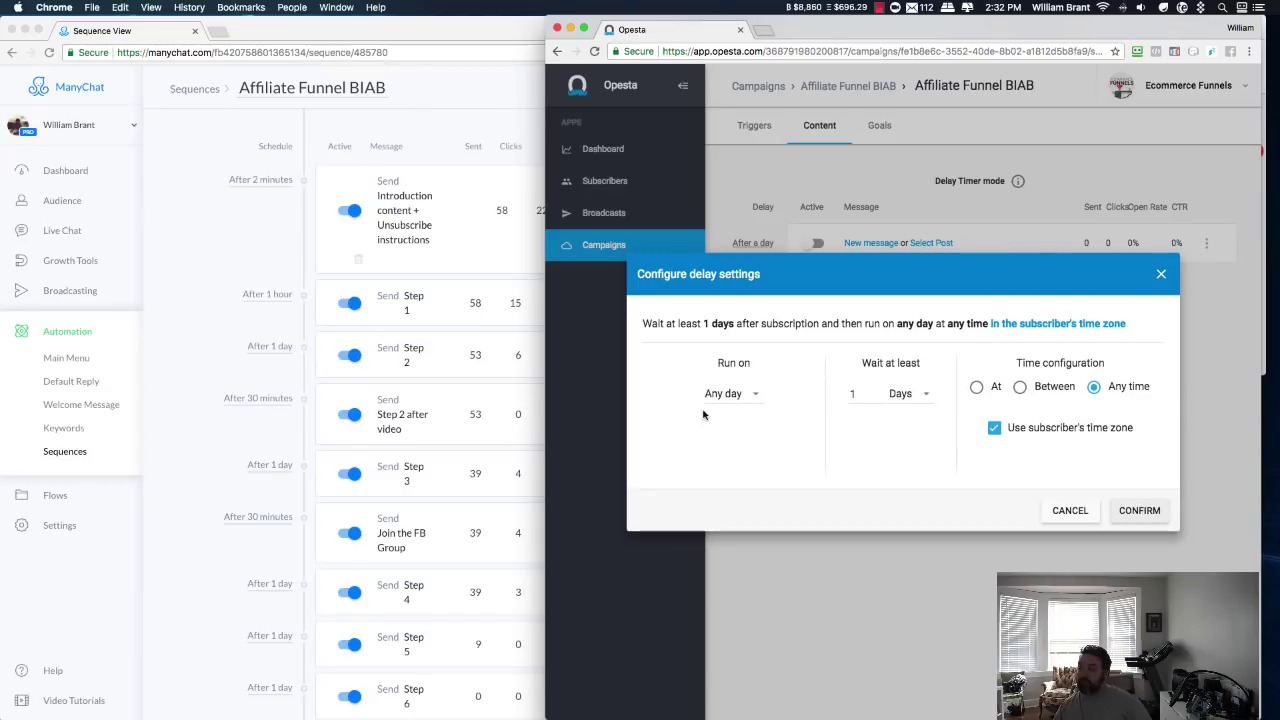
pyautogui.click(922, 398)
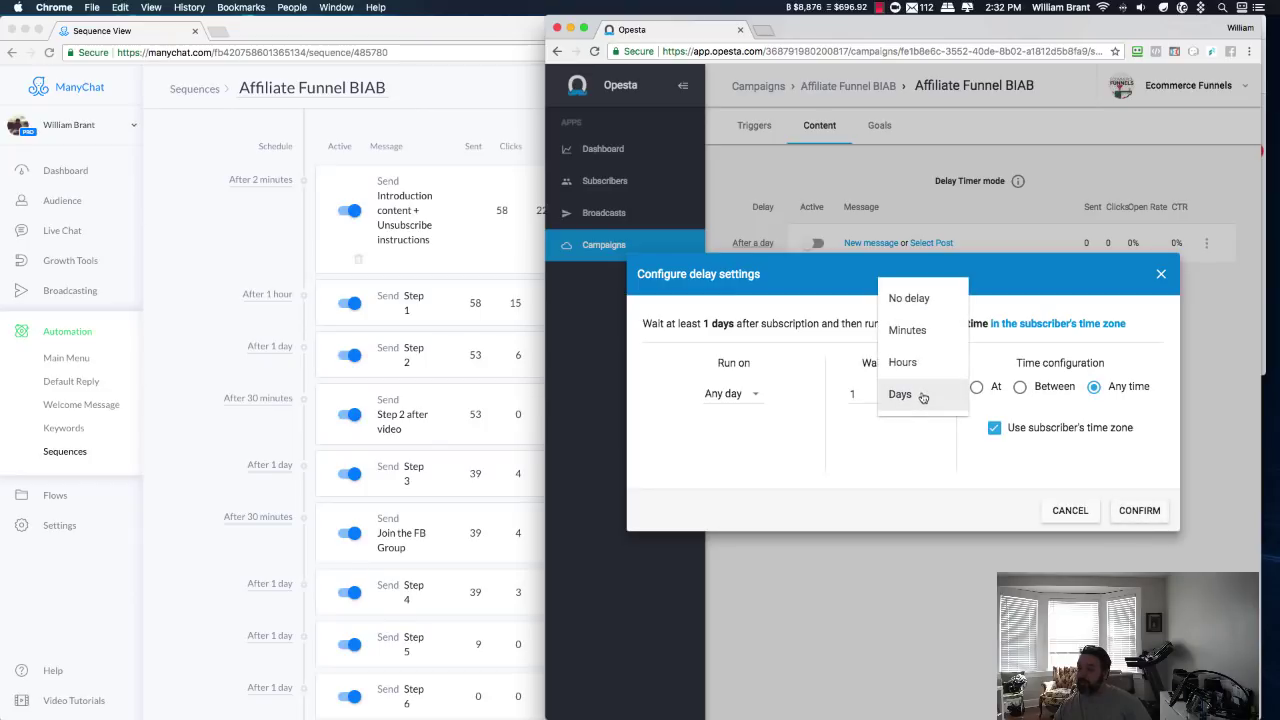
pyautogui.click(909, 329)
pyautogui.click(857, 398)
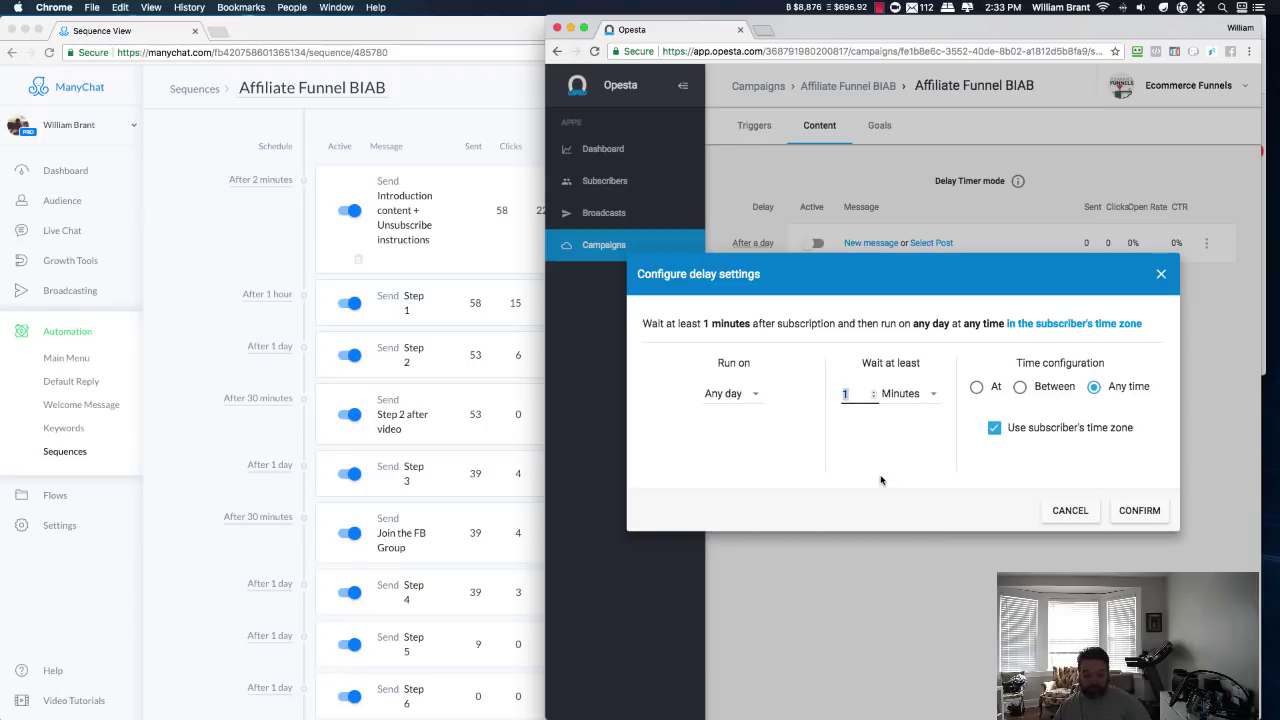
pyautogui.write('2')
pyautogui.click(820, 494)
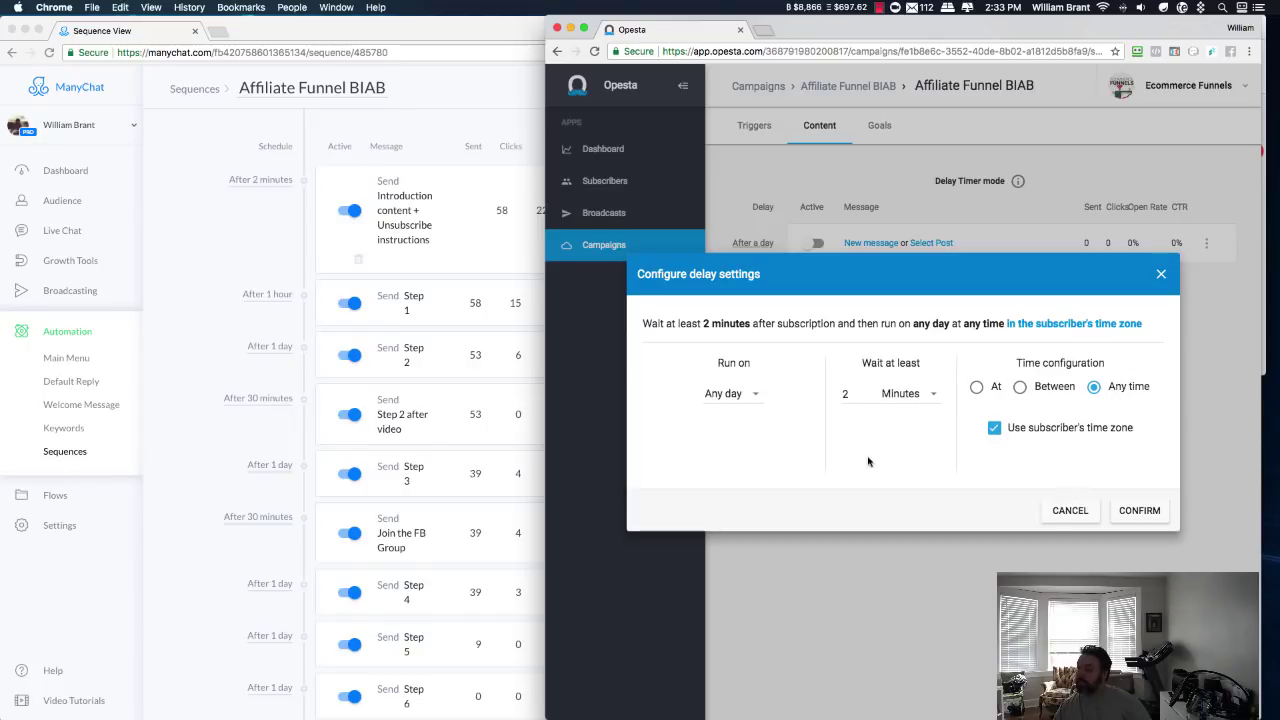
pyautogui.click(1140, 512)
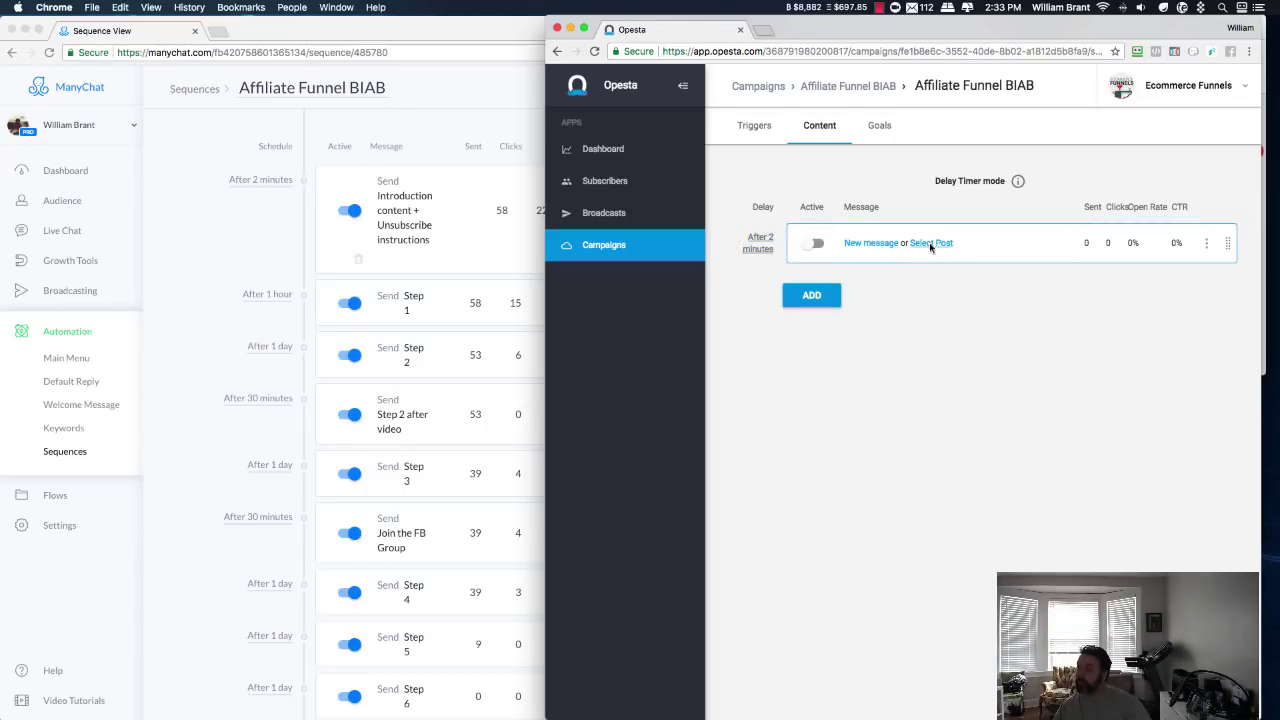
# Assign the post "Default reply" to the sequence's first message, using the existing post rather than a copy
pyautogui.click(922, 244)
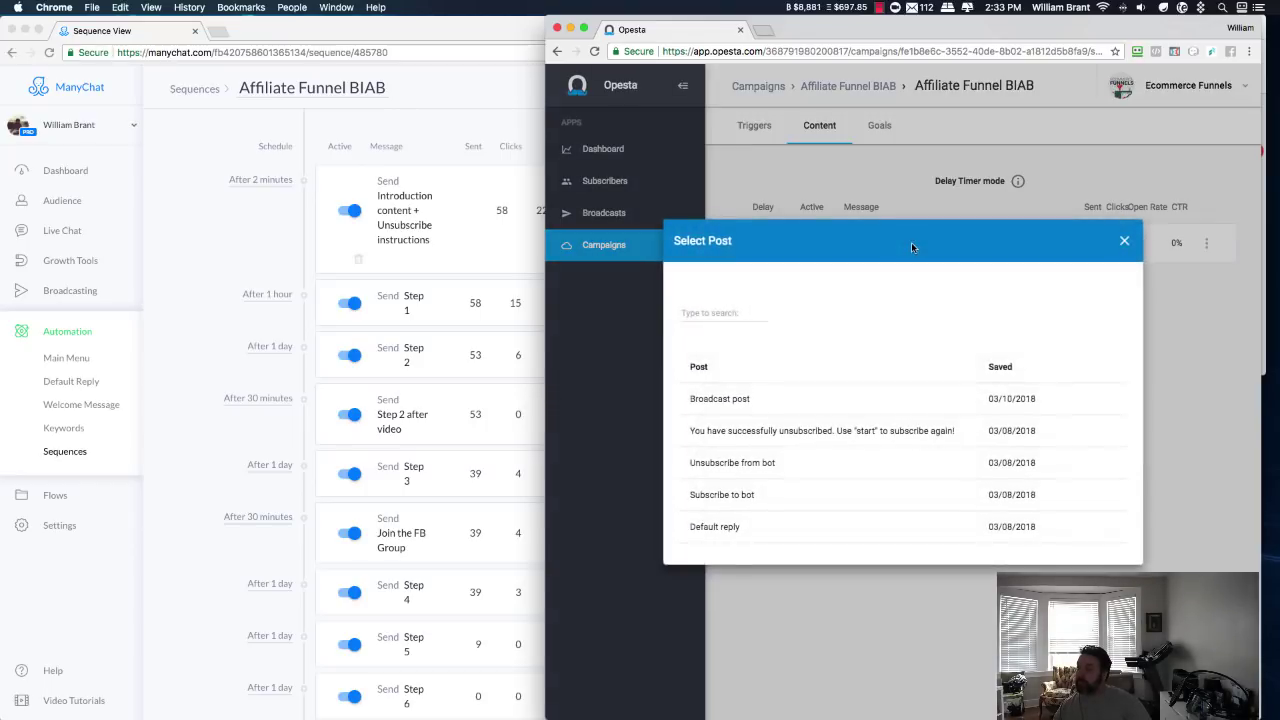
pyautogui.click(737, 528)
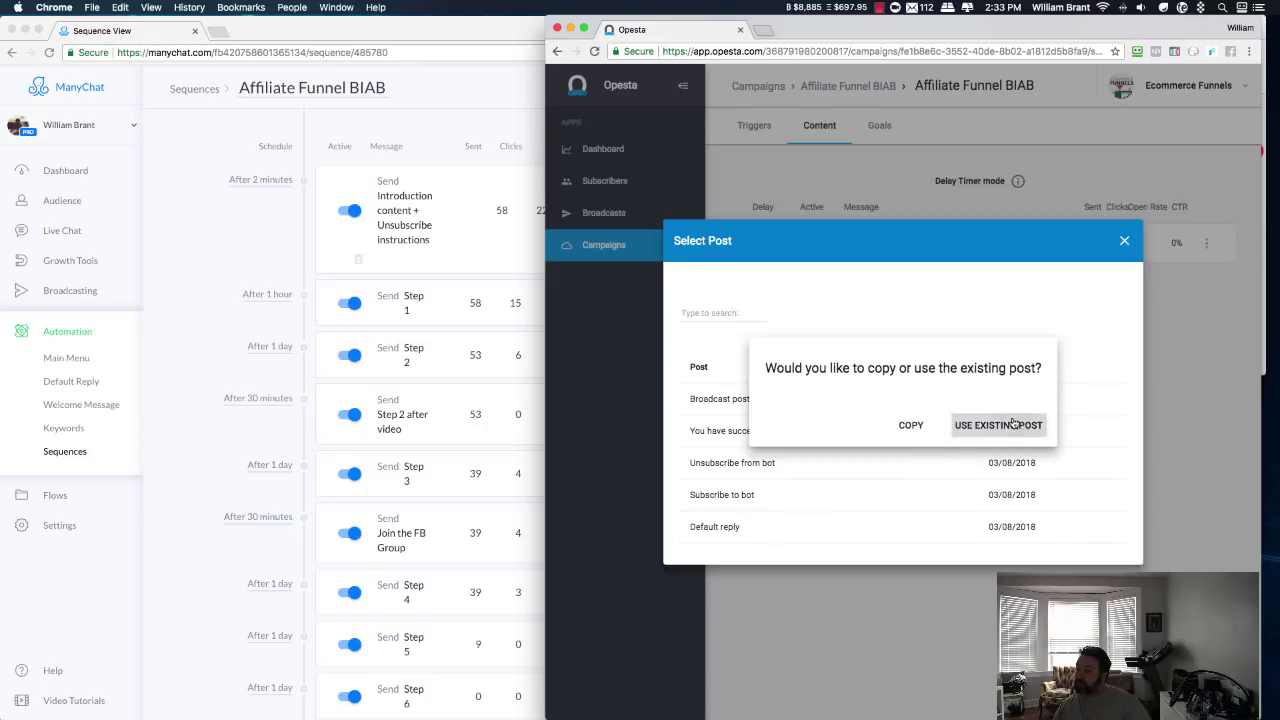
pyautogui.click(1013, 424)
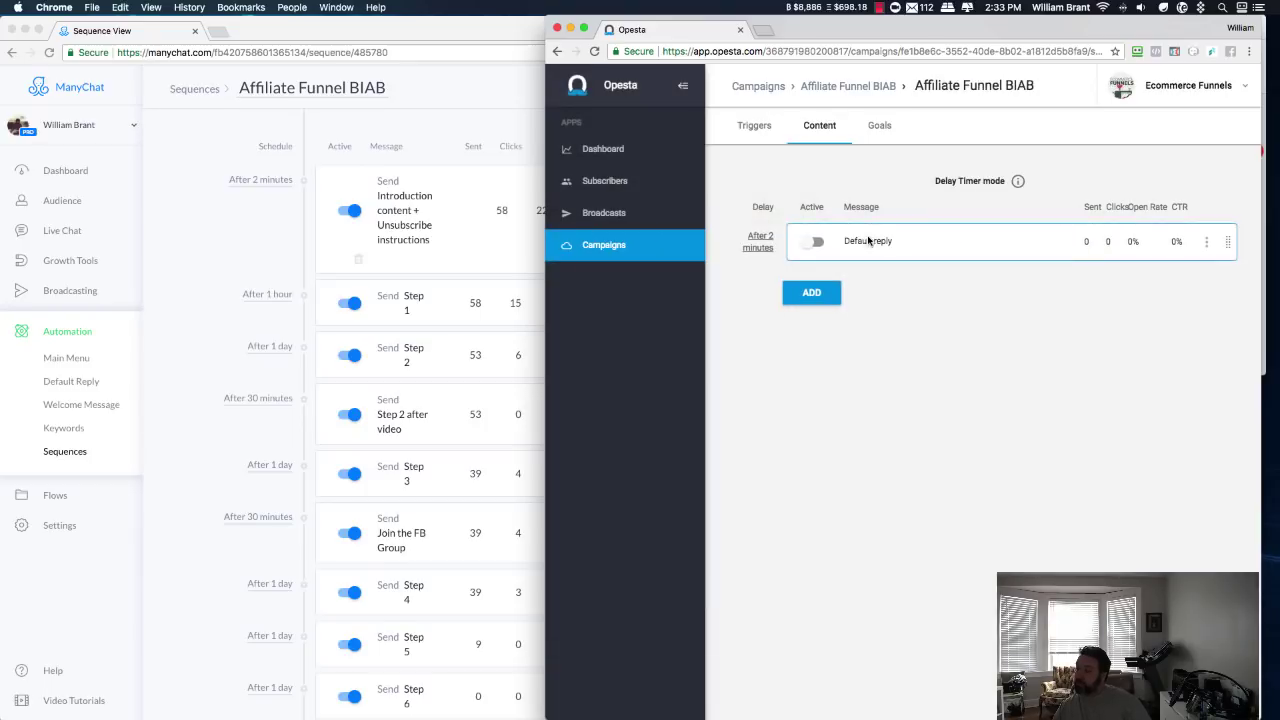
# Examine the Default reply post's content and statistics page, and return to the sequence's content list
pyautogui.click(869, 241)
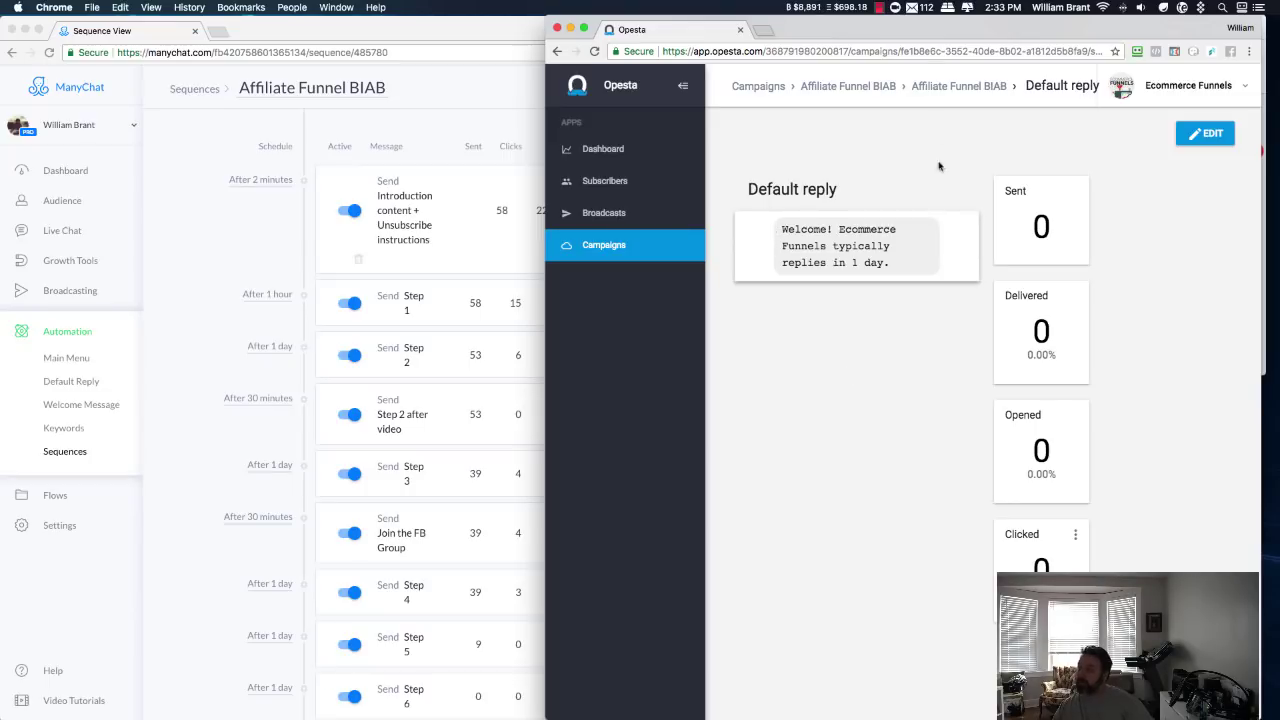
pyautogui.click(218, 245)
pyautogui.click(889, 481)
pyautogui.click(966, 89)
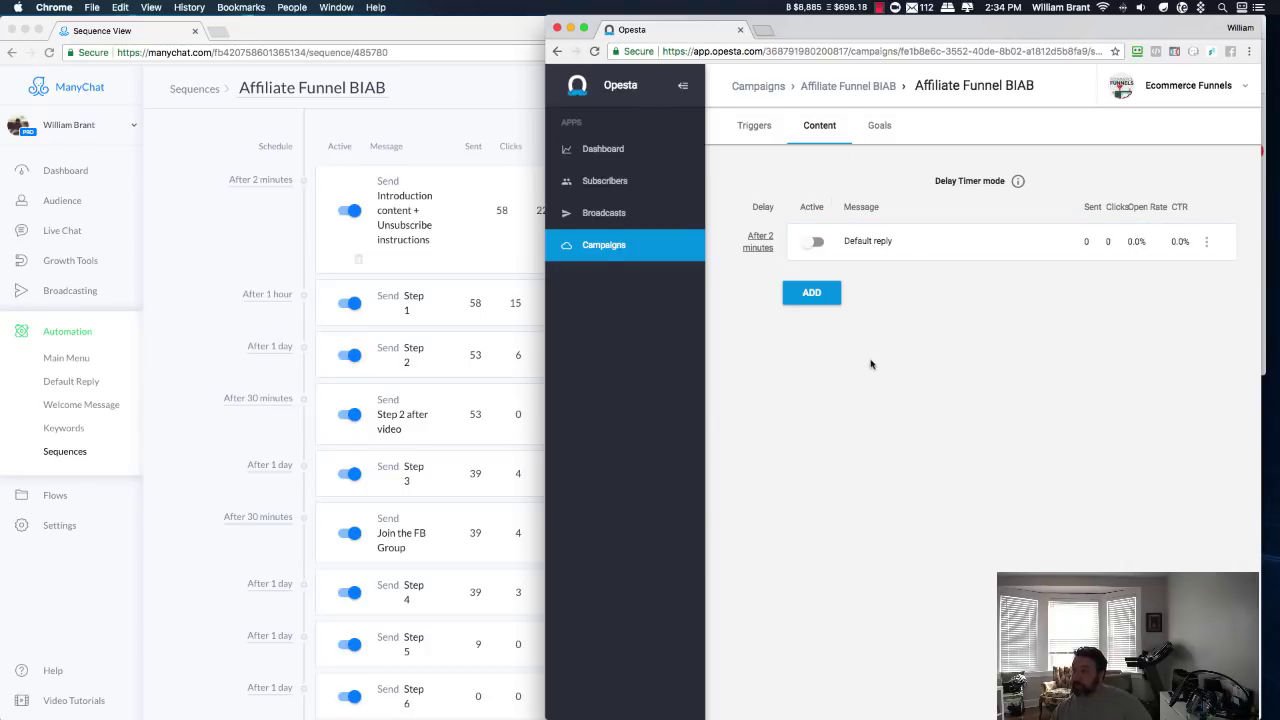
# Dismiss the goals introduction and start a Pixel goal named "joined membership" for the Opesta sequence
pyautogui.click(879, 130)
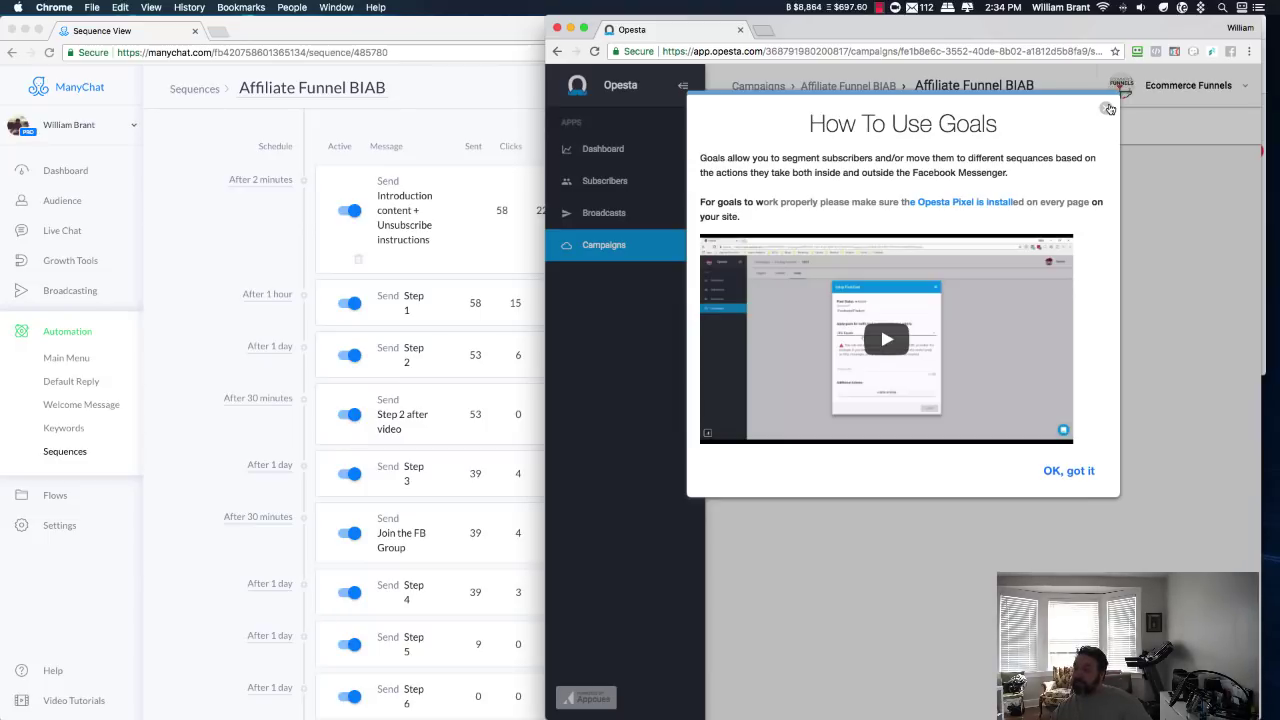
pyautogui.click(1080, 476)
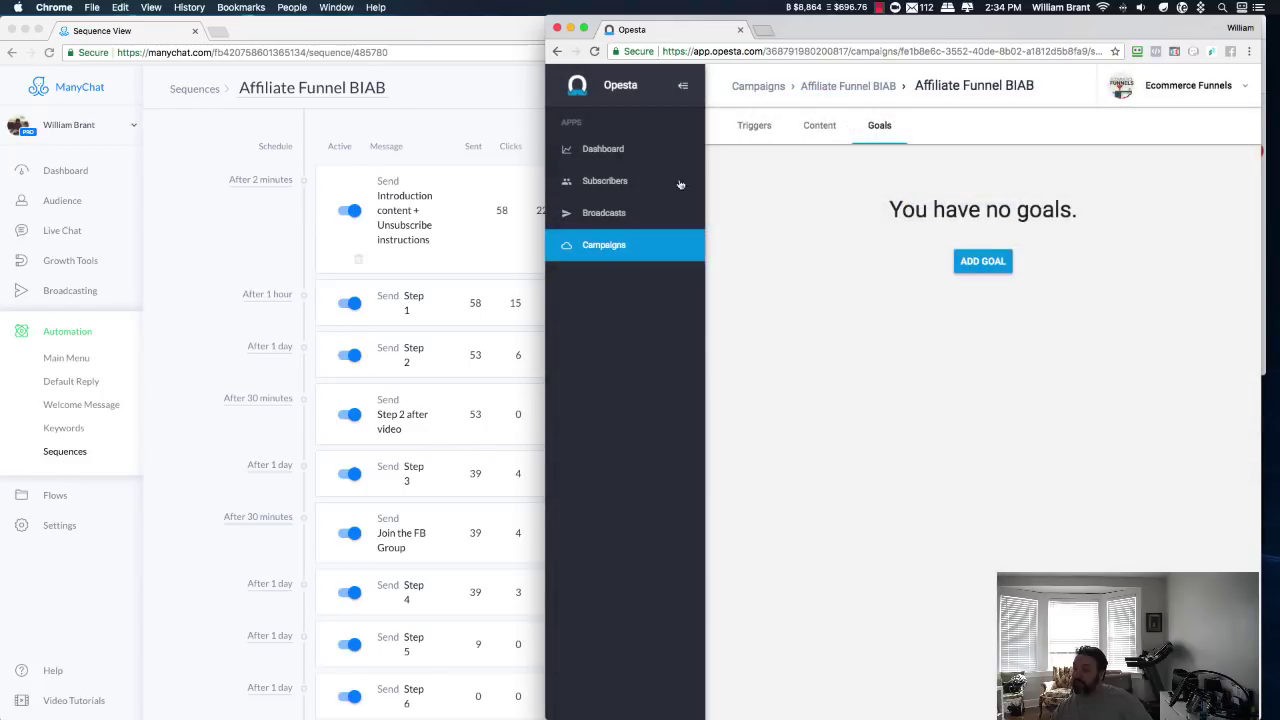
pyautogui.click(997, 259)
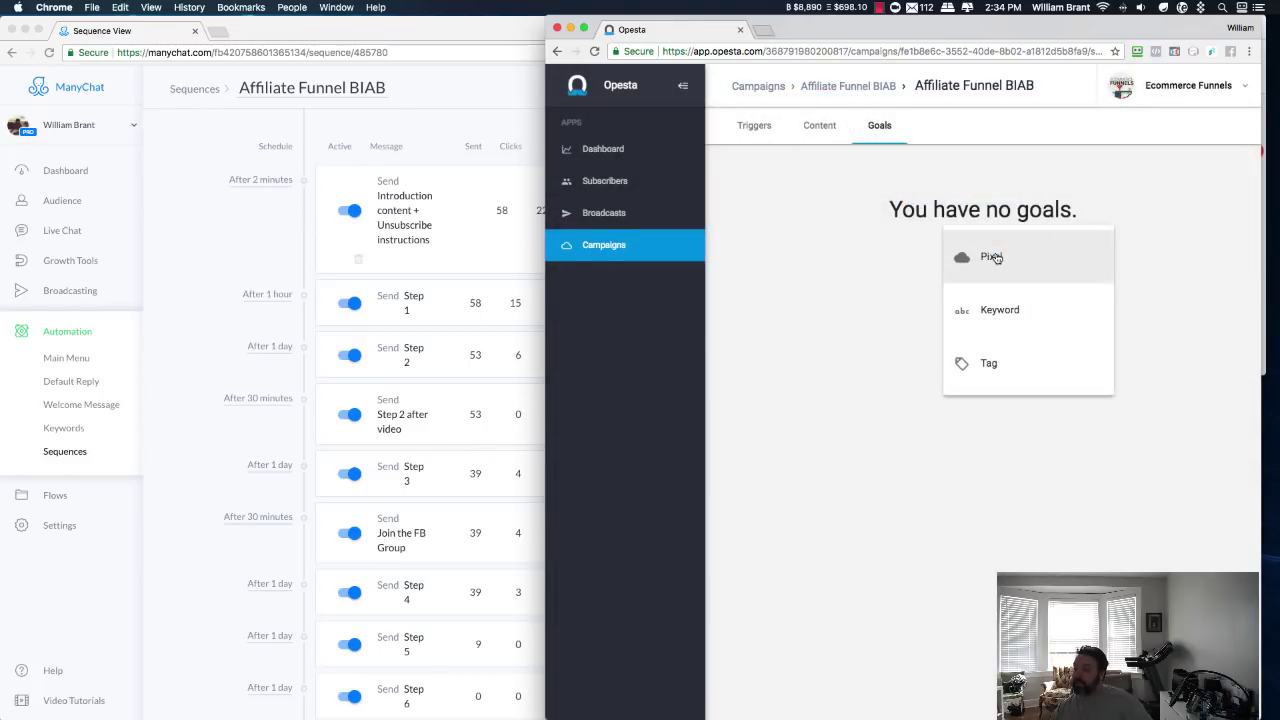
pyautogui.click(992, 257)
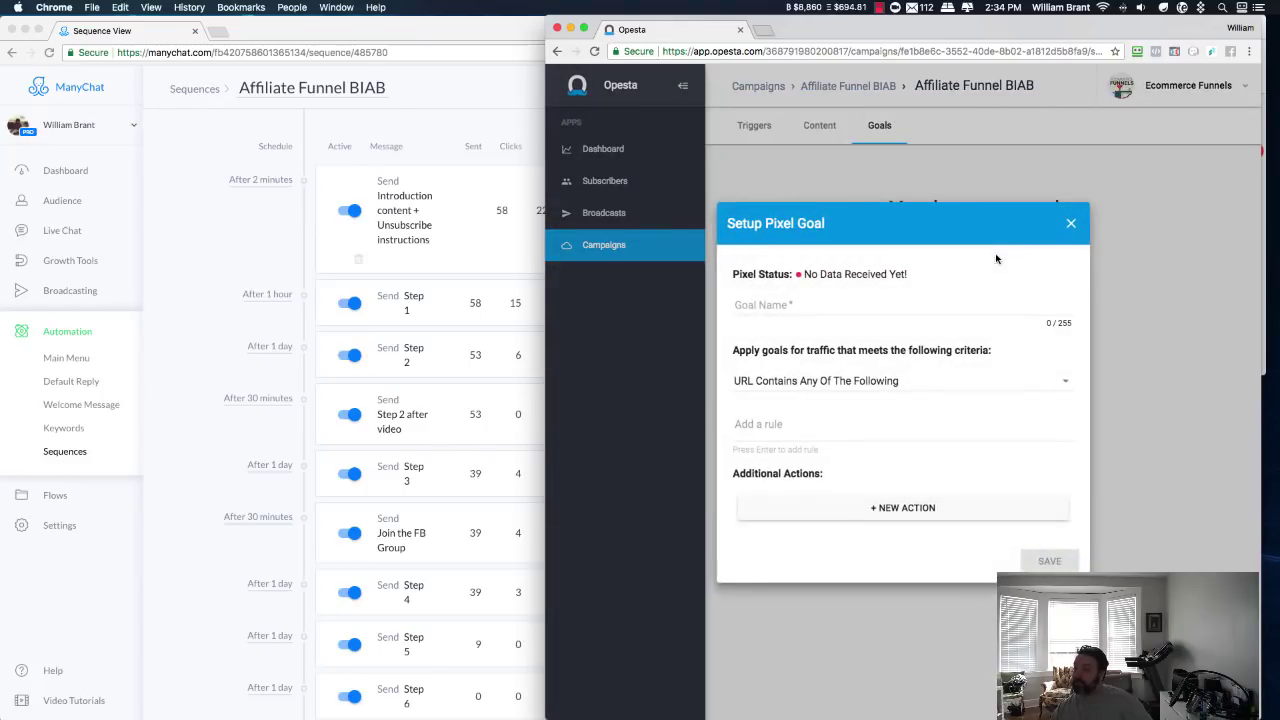
pyautogui.click(804, 305)
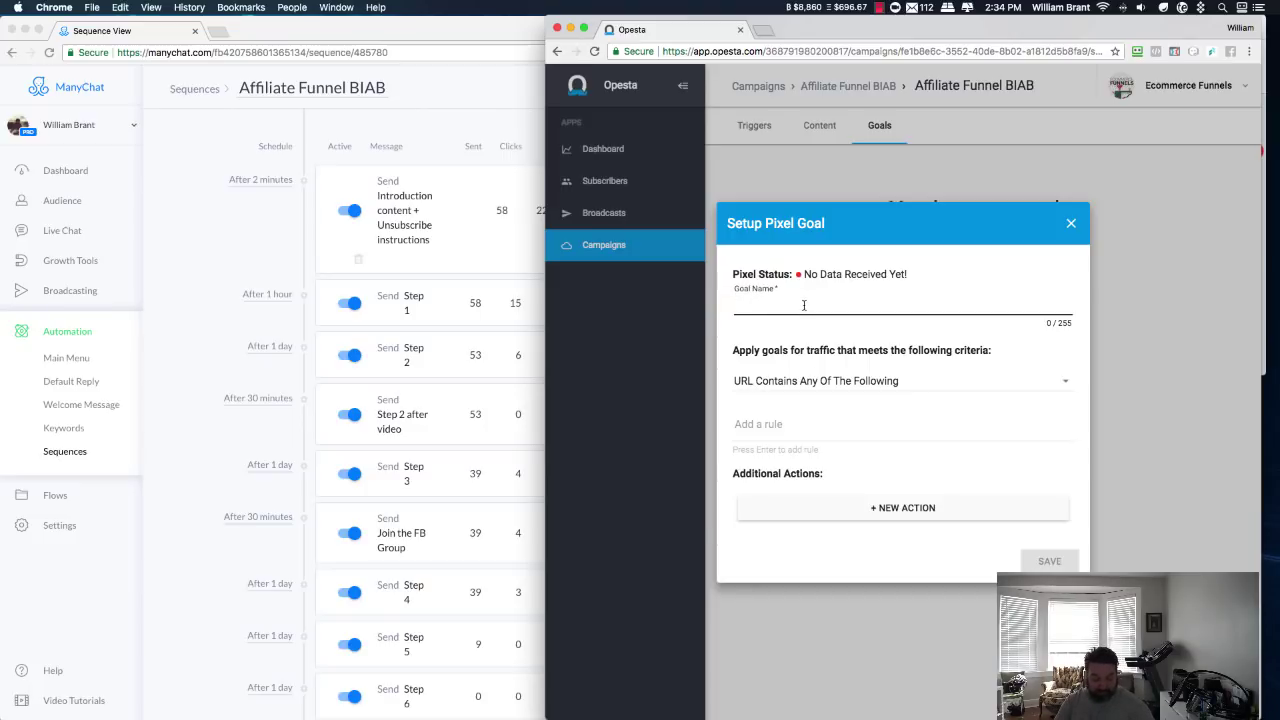
pyautogui.write('joined membership')
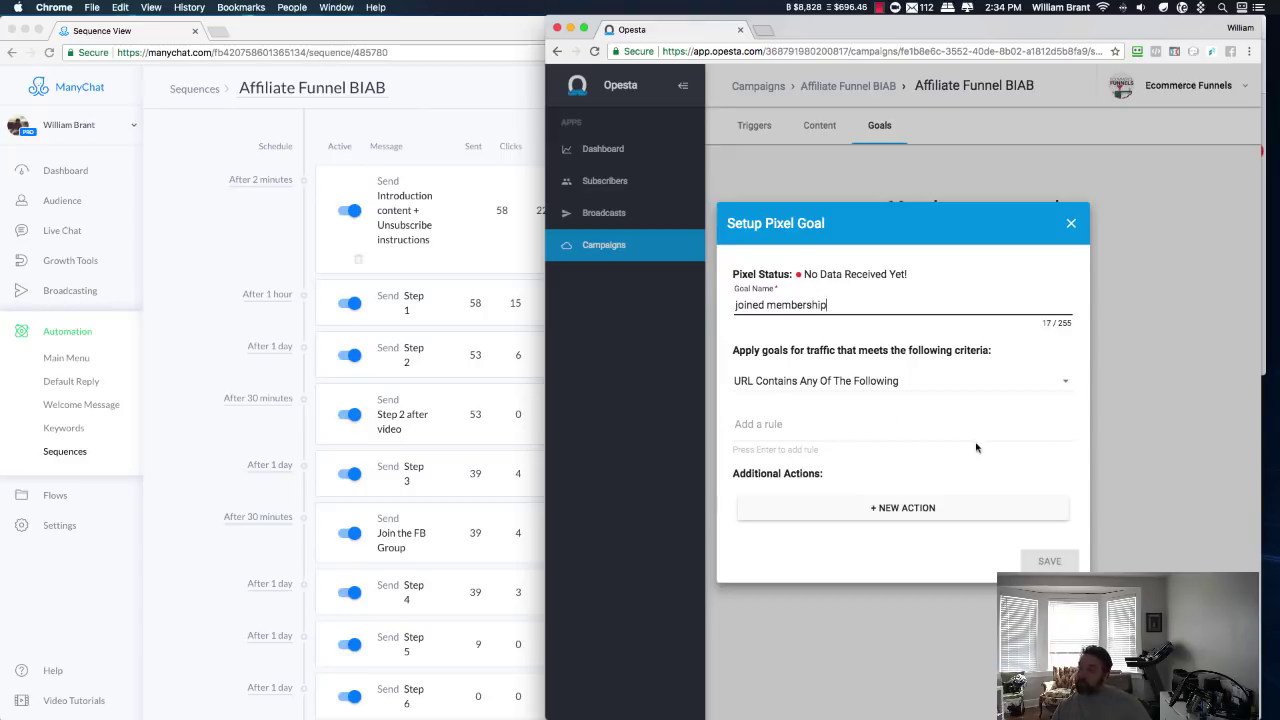
# Add the URL rule "funnelassistnat.com/members" to the joined membership Pixel goal
pyautogui.click(740, 423)
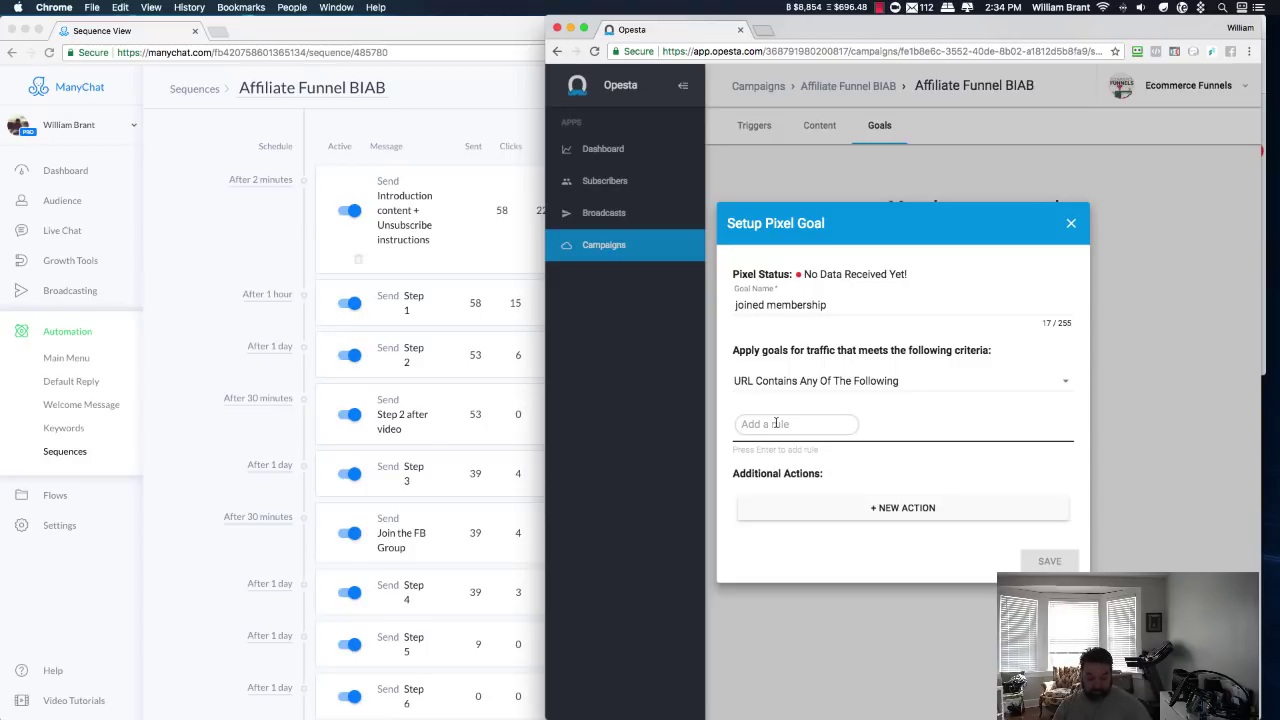
pyautogui.write('affil')
pyautogui.press('BackSpace')
pyautogui.press('BackSpace')
pyautogui.press('BackSpace')
pyautogui.press('BackSpace')
pyautogui.press('BackSpace')
pyautogui.write('funnela')
pyautogui.write('ssistnat.c')
pyautogui.write('om/members')
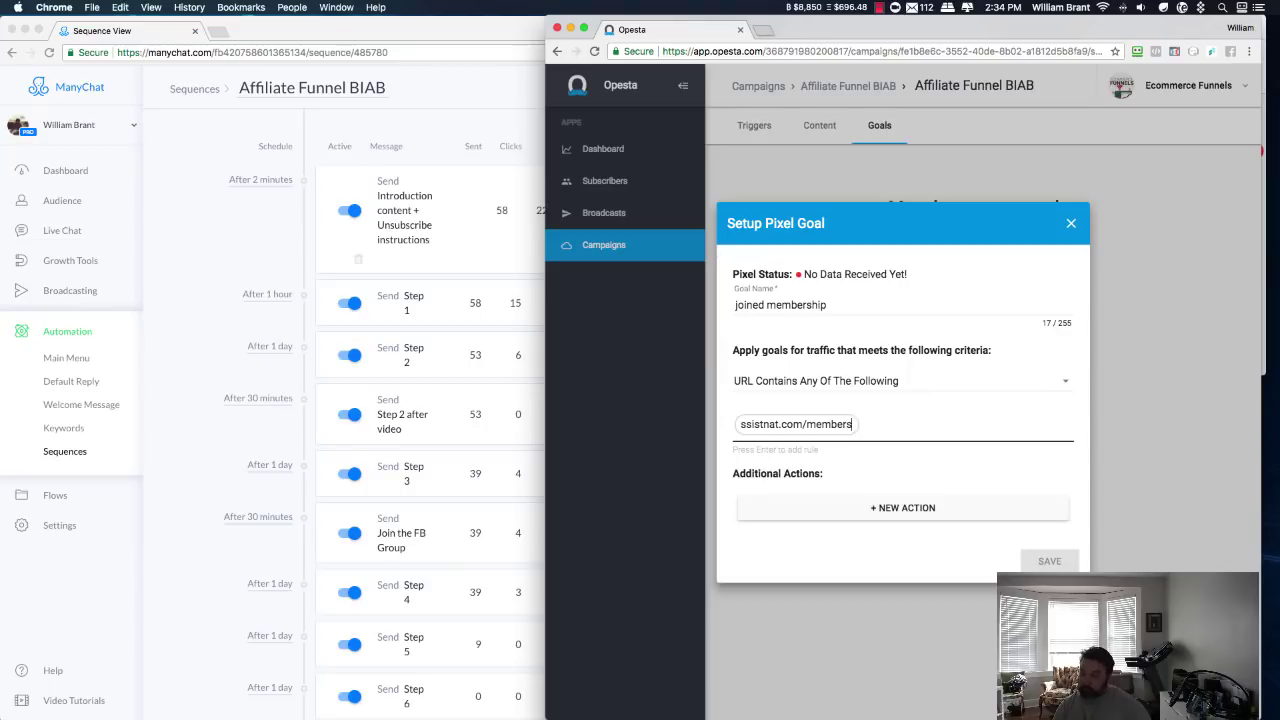
pyautogui.press('Return')
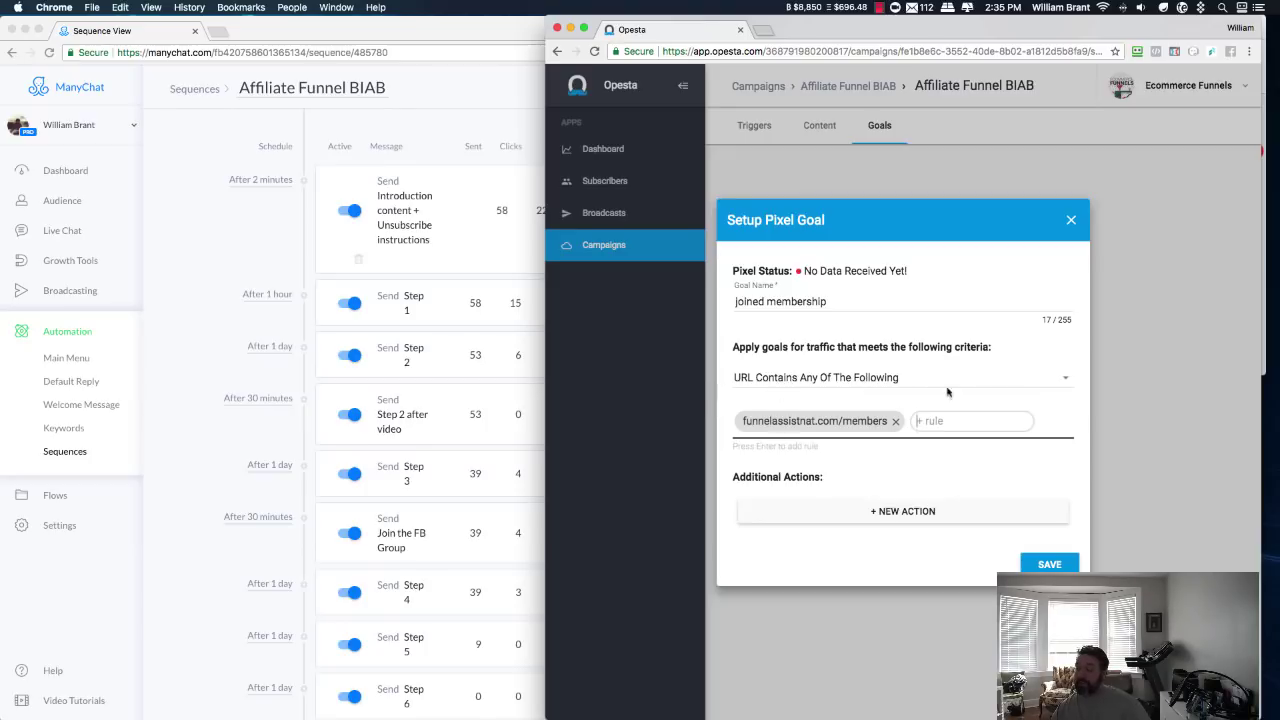
# Review the URL matching and additional action options, keep "URL Contains Any Of The Following" with no extra action, and save the Pixel goal
pyautogui.click(885, 385)
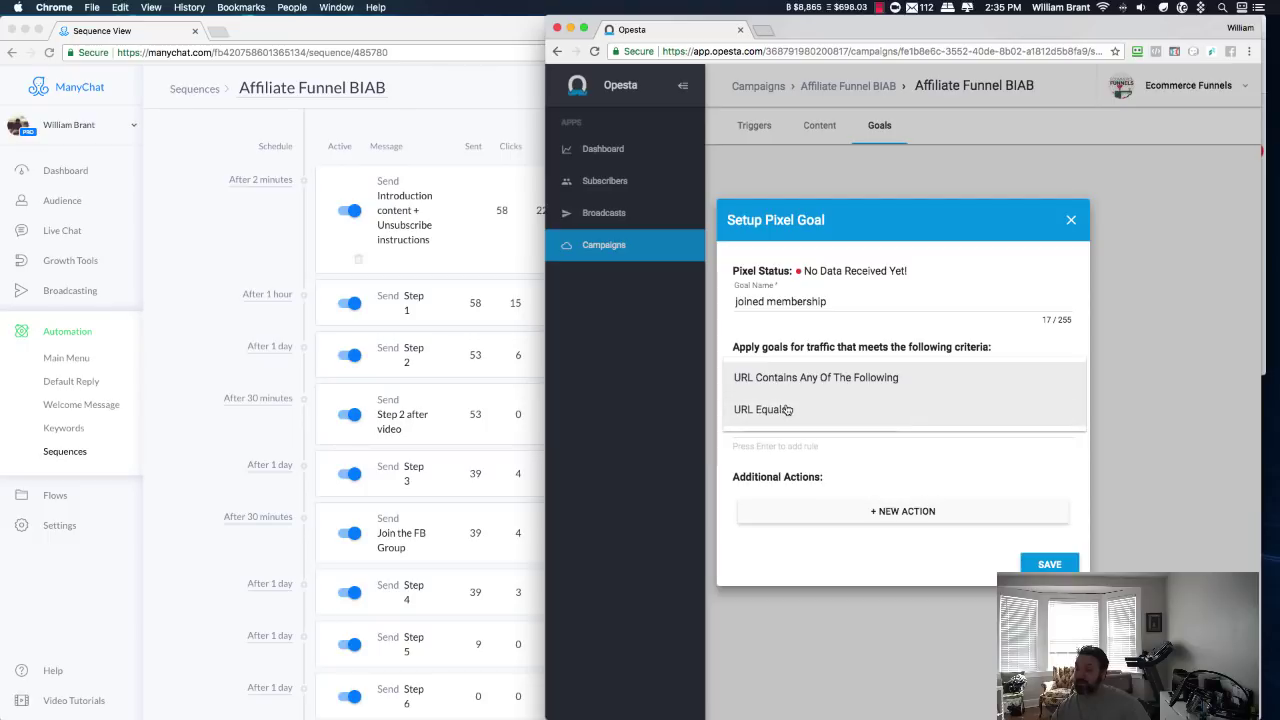
pyautogui.click(848, 462)
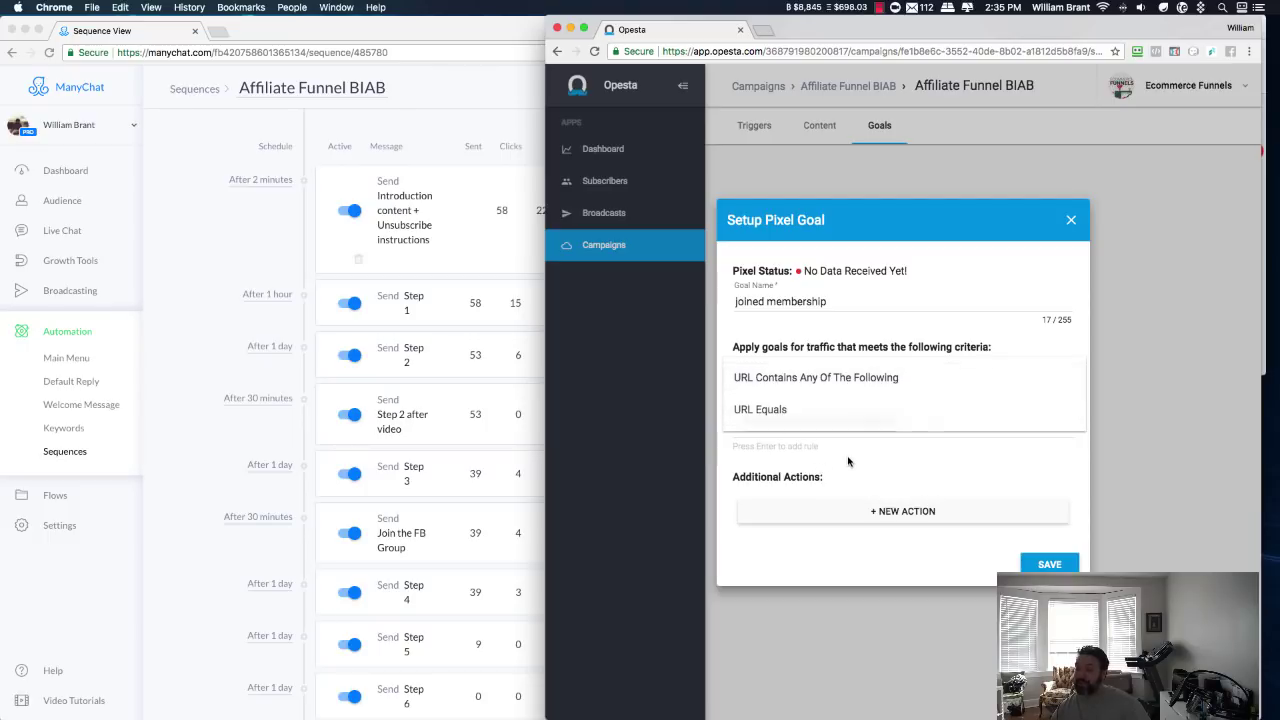
pyautogui.click(899, 512)
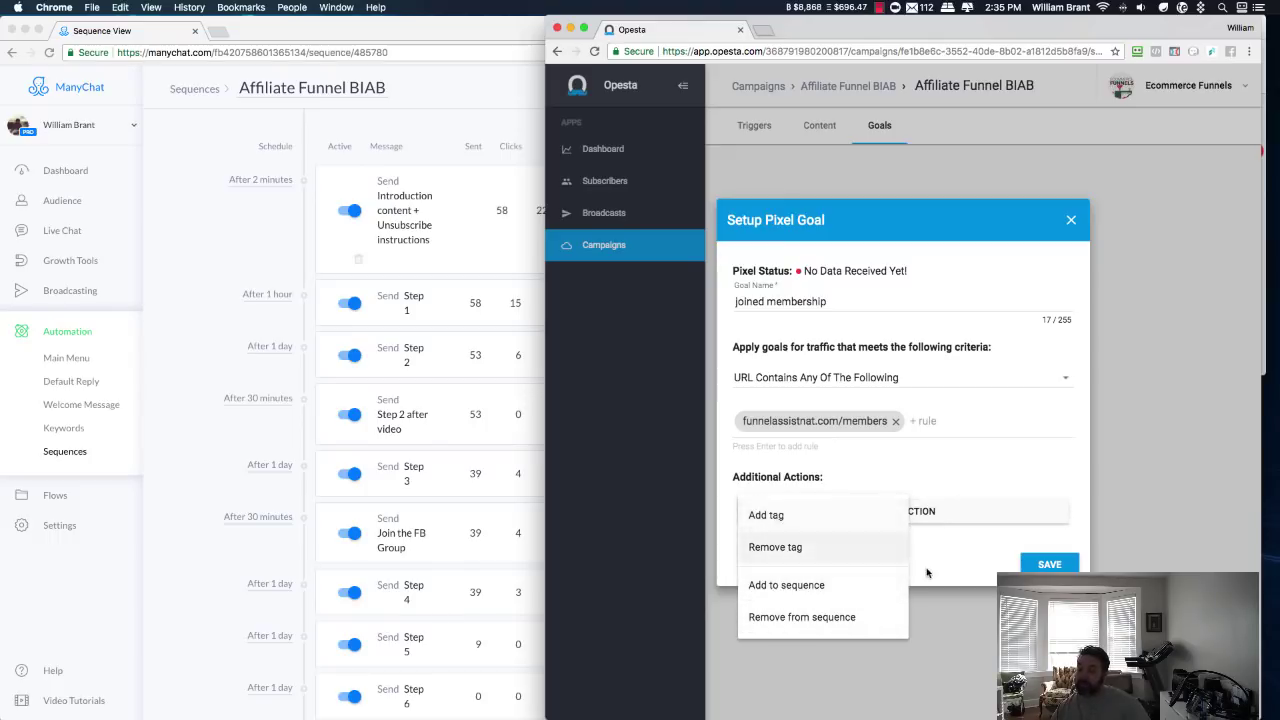
pyautogui.click(976, 577)
pyautogui.click(1049, 565)
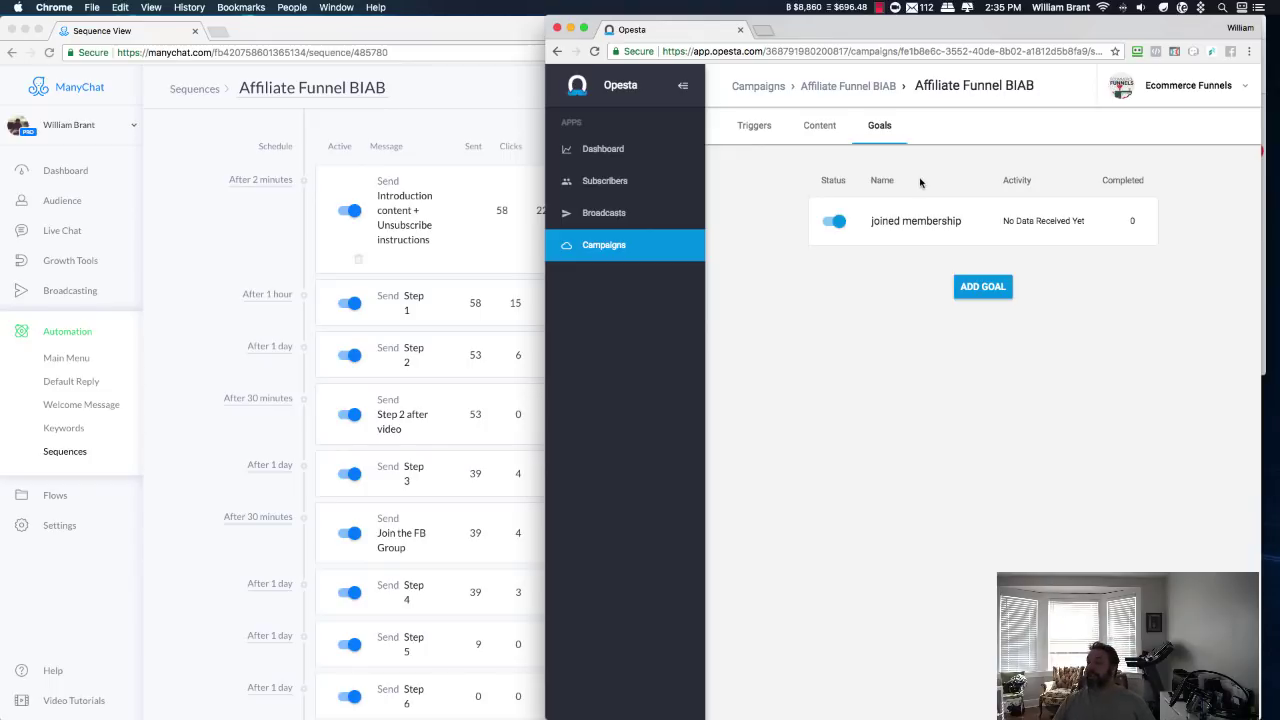
# Compare the ManyChat sequence's message schedule and open and click statistics with the Opesta sequence's goals list
pyautogui.click(400, 133)
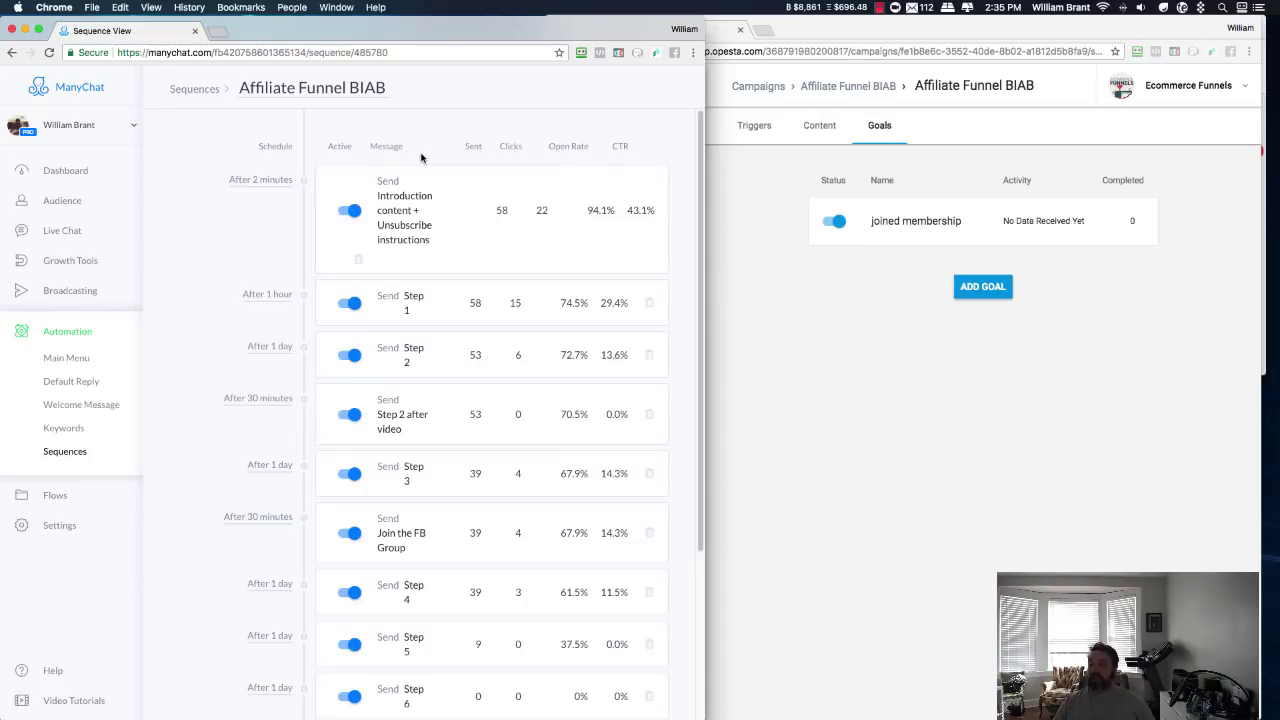
pyautogui.scroll(-2, 455, 515)
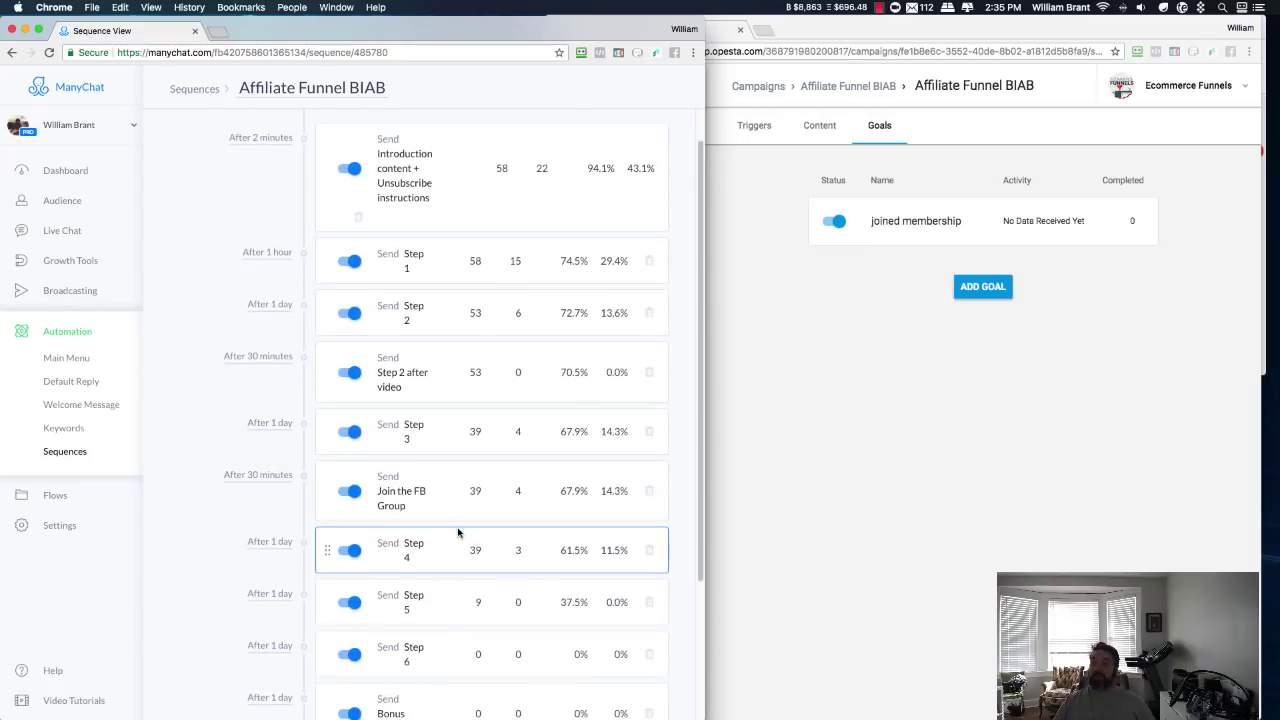
pyautogui.scroll(1, 458, 530)
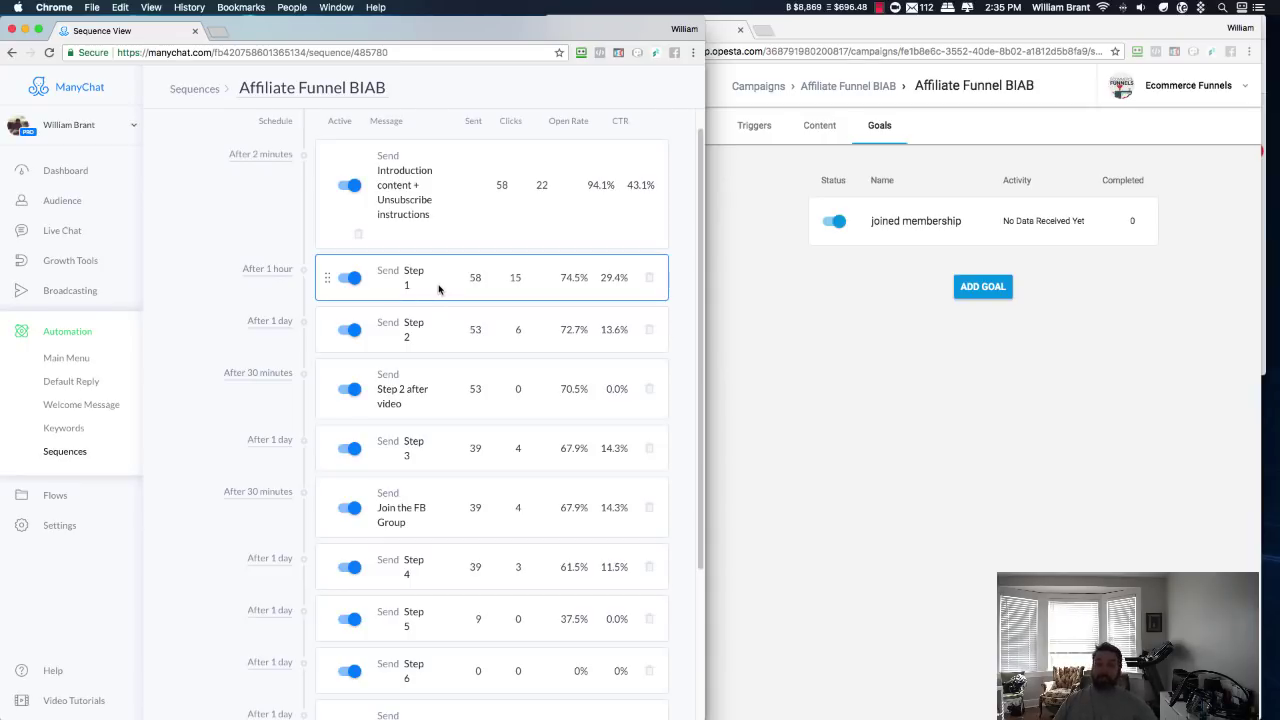
pyautogui.click(745, 275)
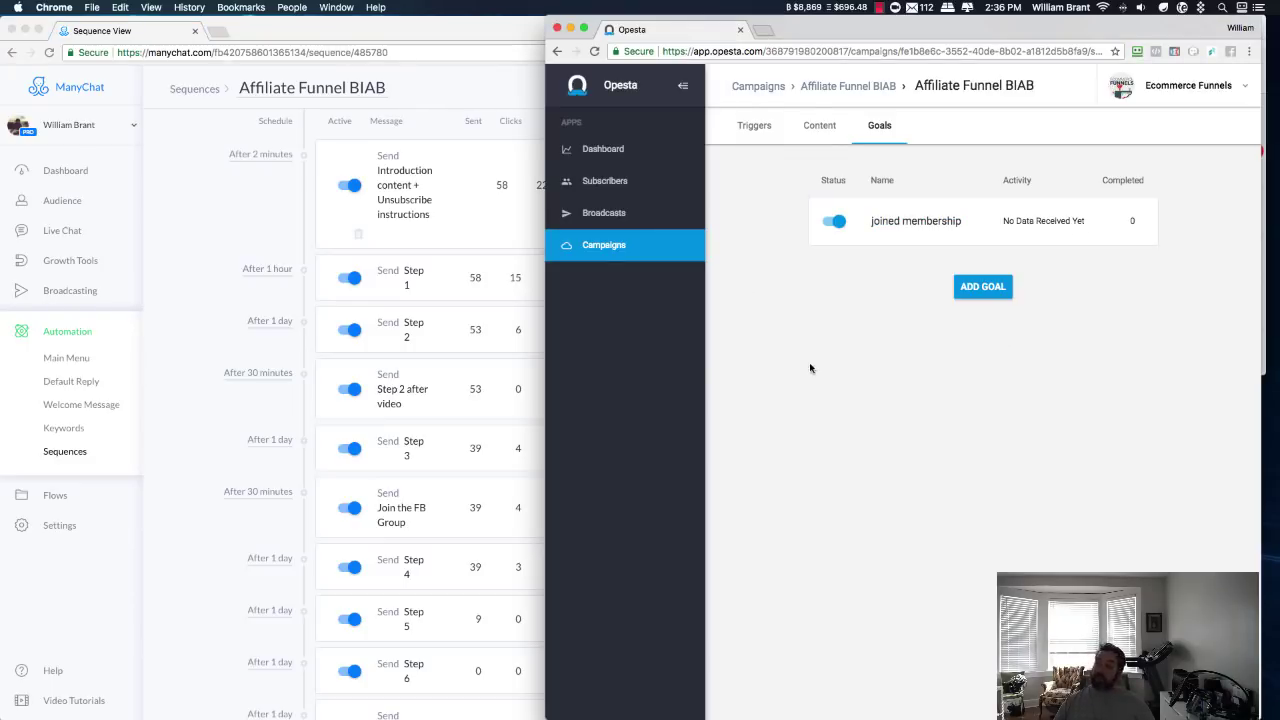
pyautogui.click(328, 300)
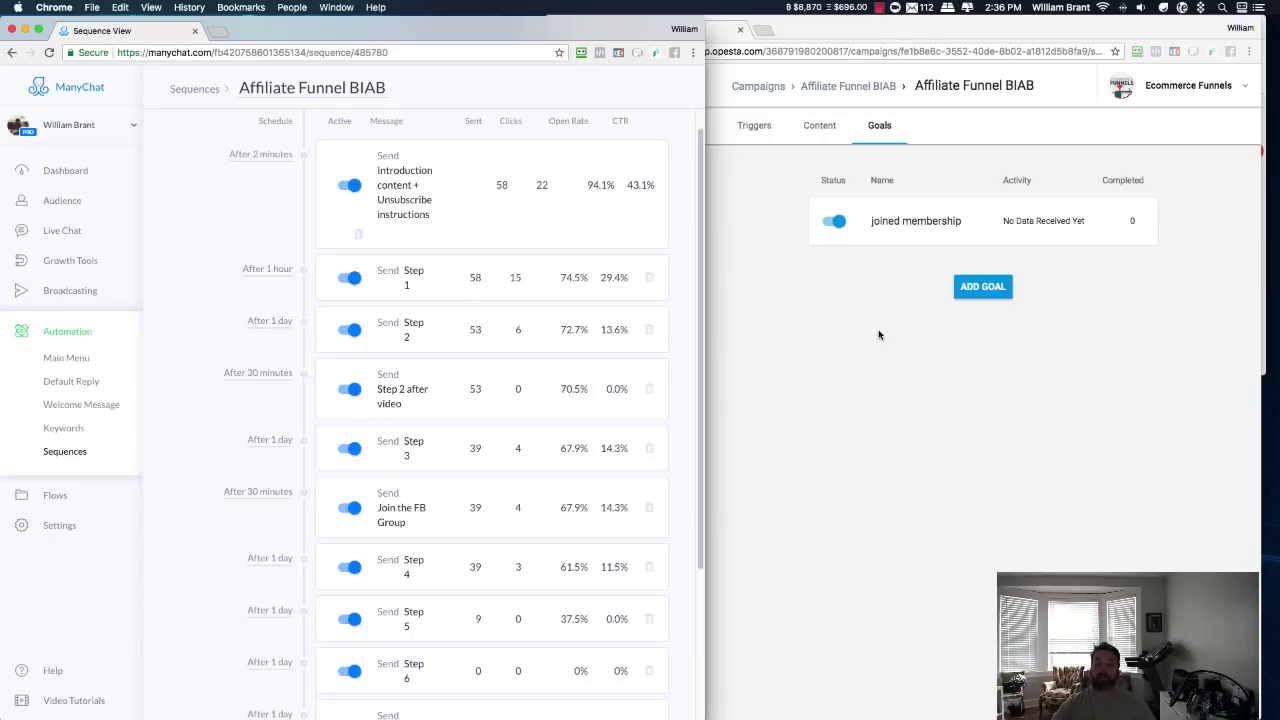
pyautogui.click(893, 333)
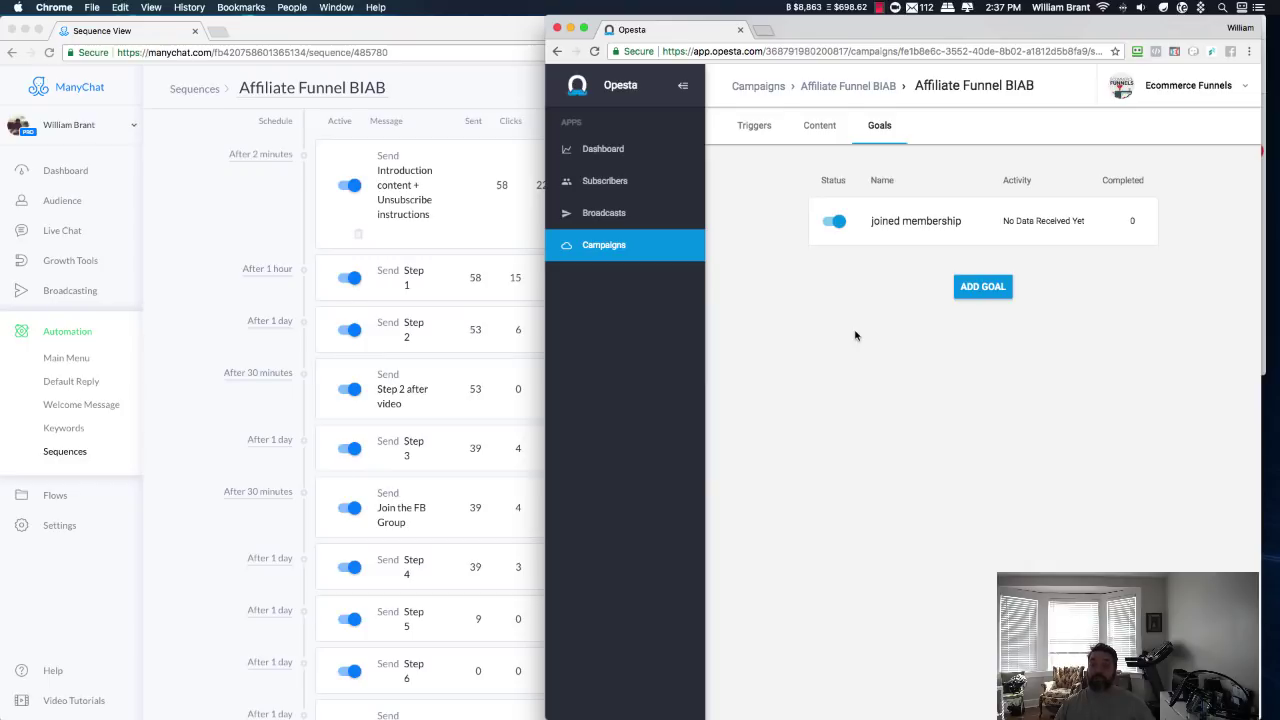
pyautogui.click(200, 520)
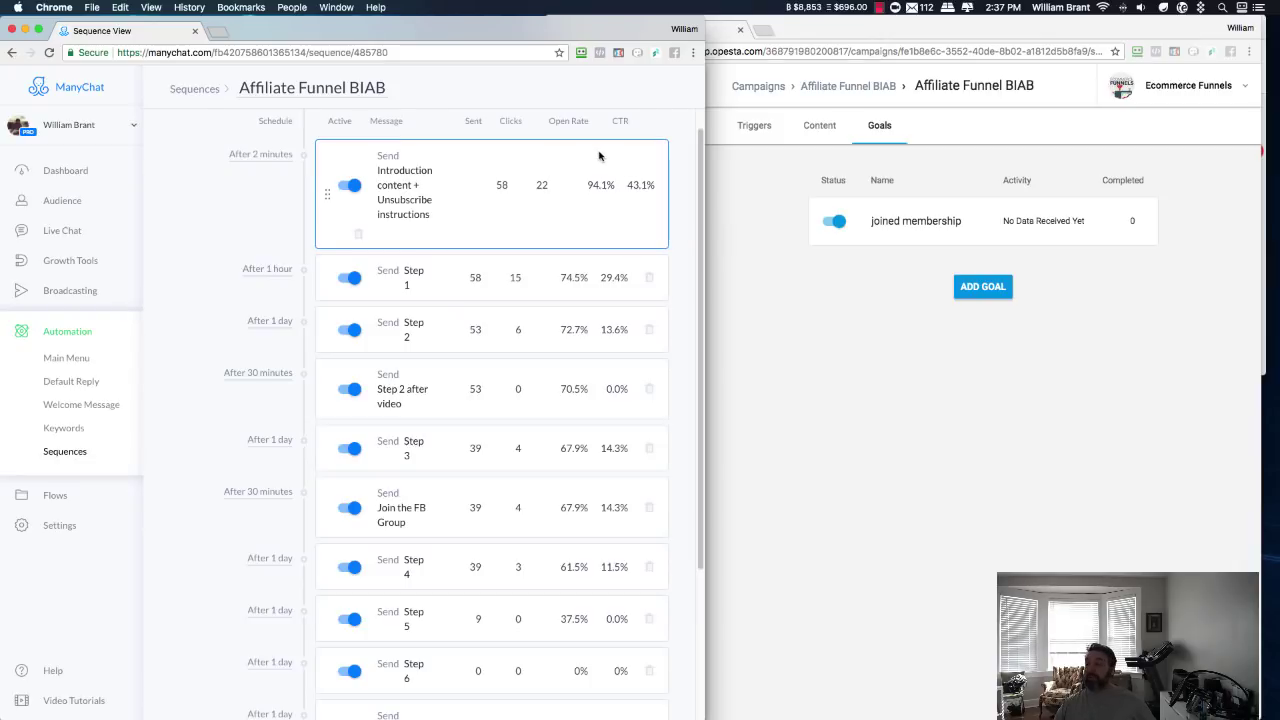
pyautogui.click(838, 356)
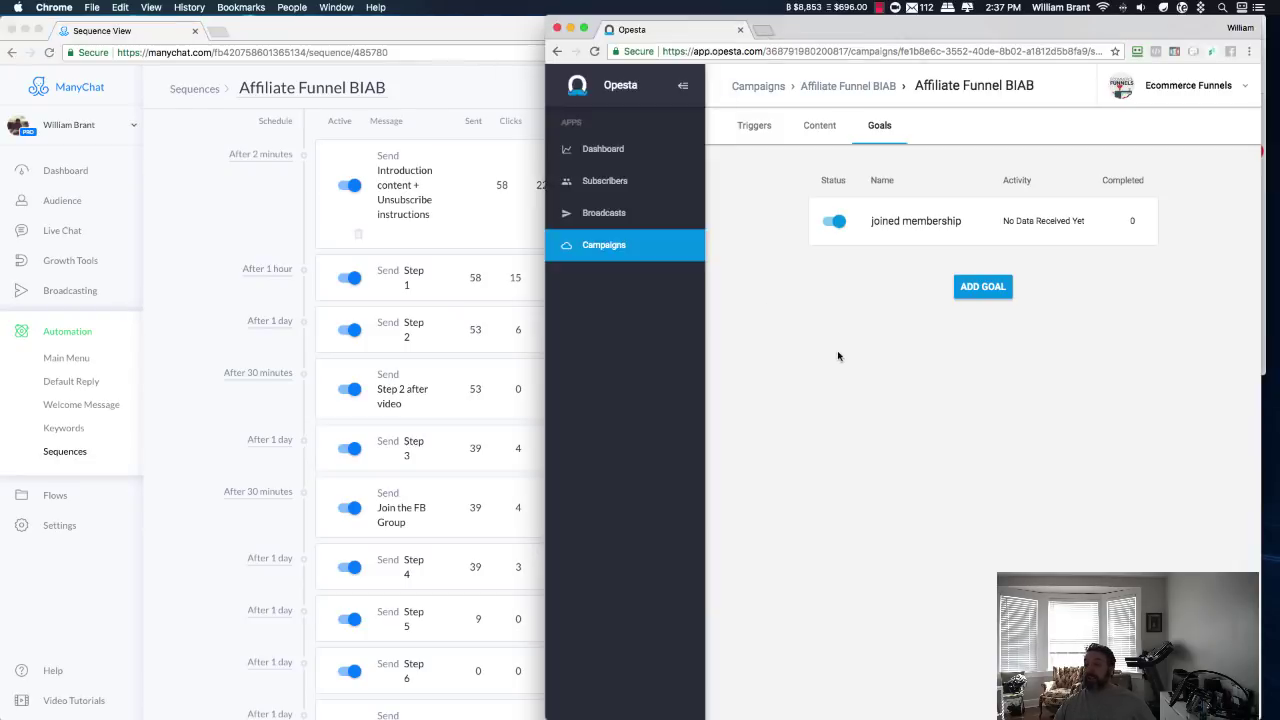